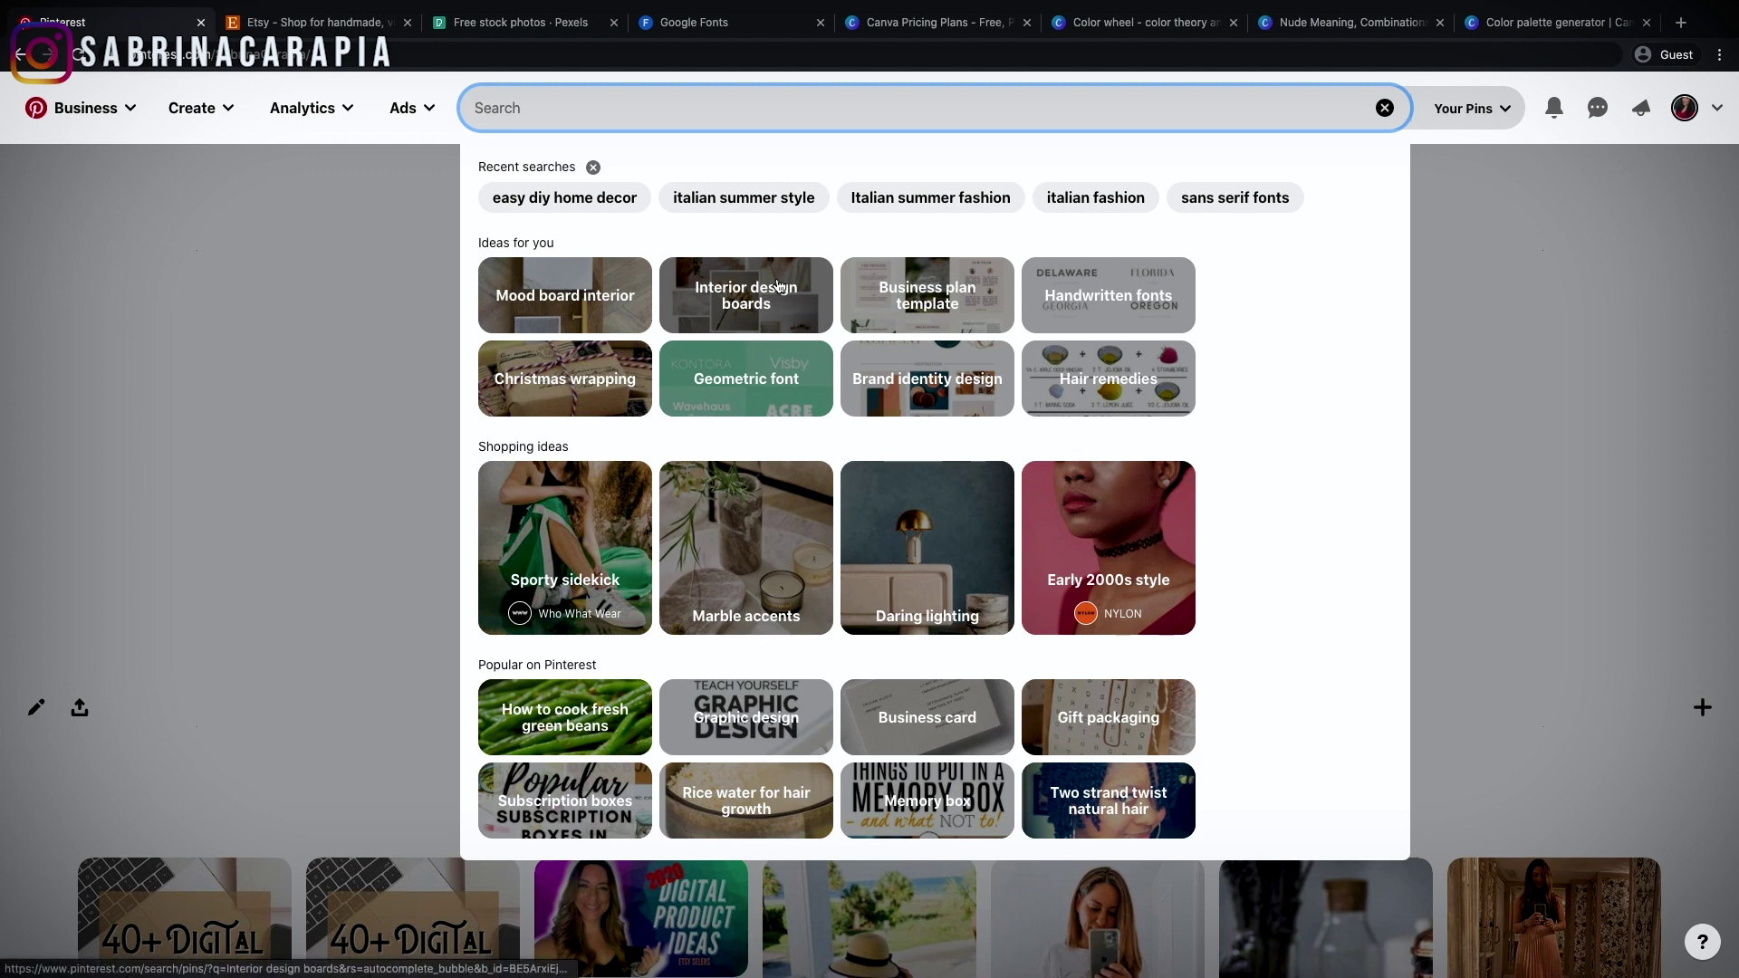
Open Pinterest's suggested "Interior design boards" idea and browse the resulting pins for mood board inspiration
{"action": "left_click", "coordinate": [777, 286]}
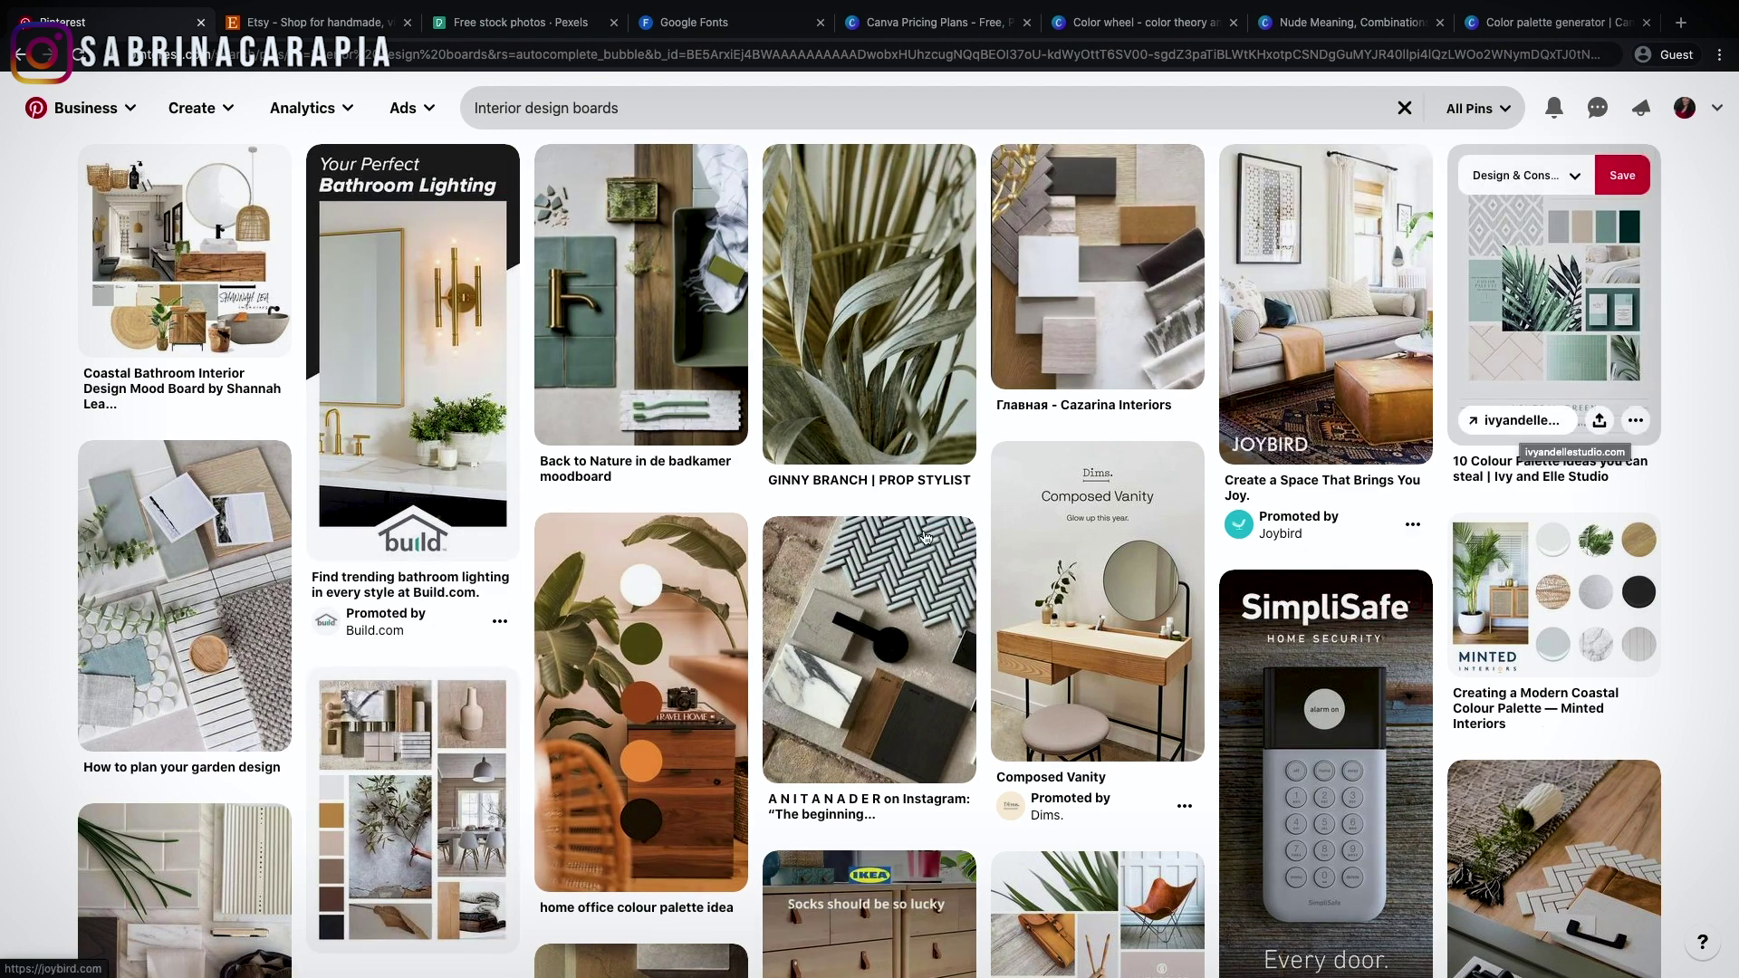
{"action": "scroll", "coordinate": [784, 665], "scroll_direction": "down", "scroll_amount": 2}
{"action": "scroll", "coordinate": [784, 665], "scroll_direction": "down", "scroll_amount": 5}
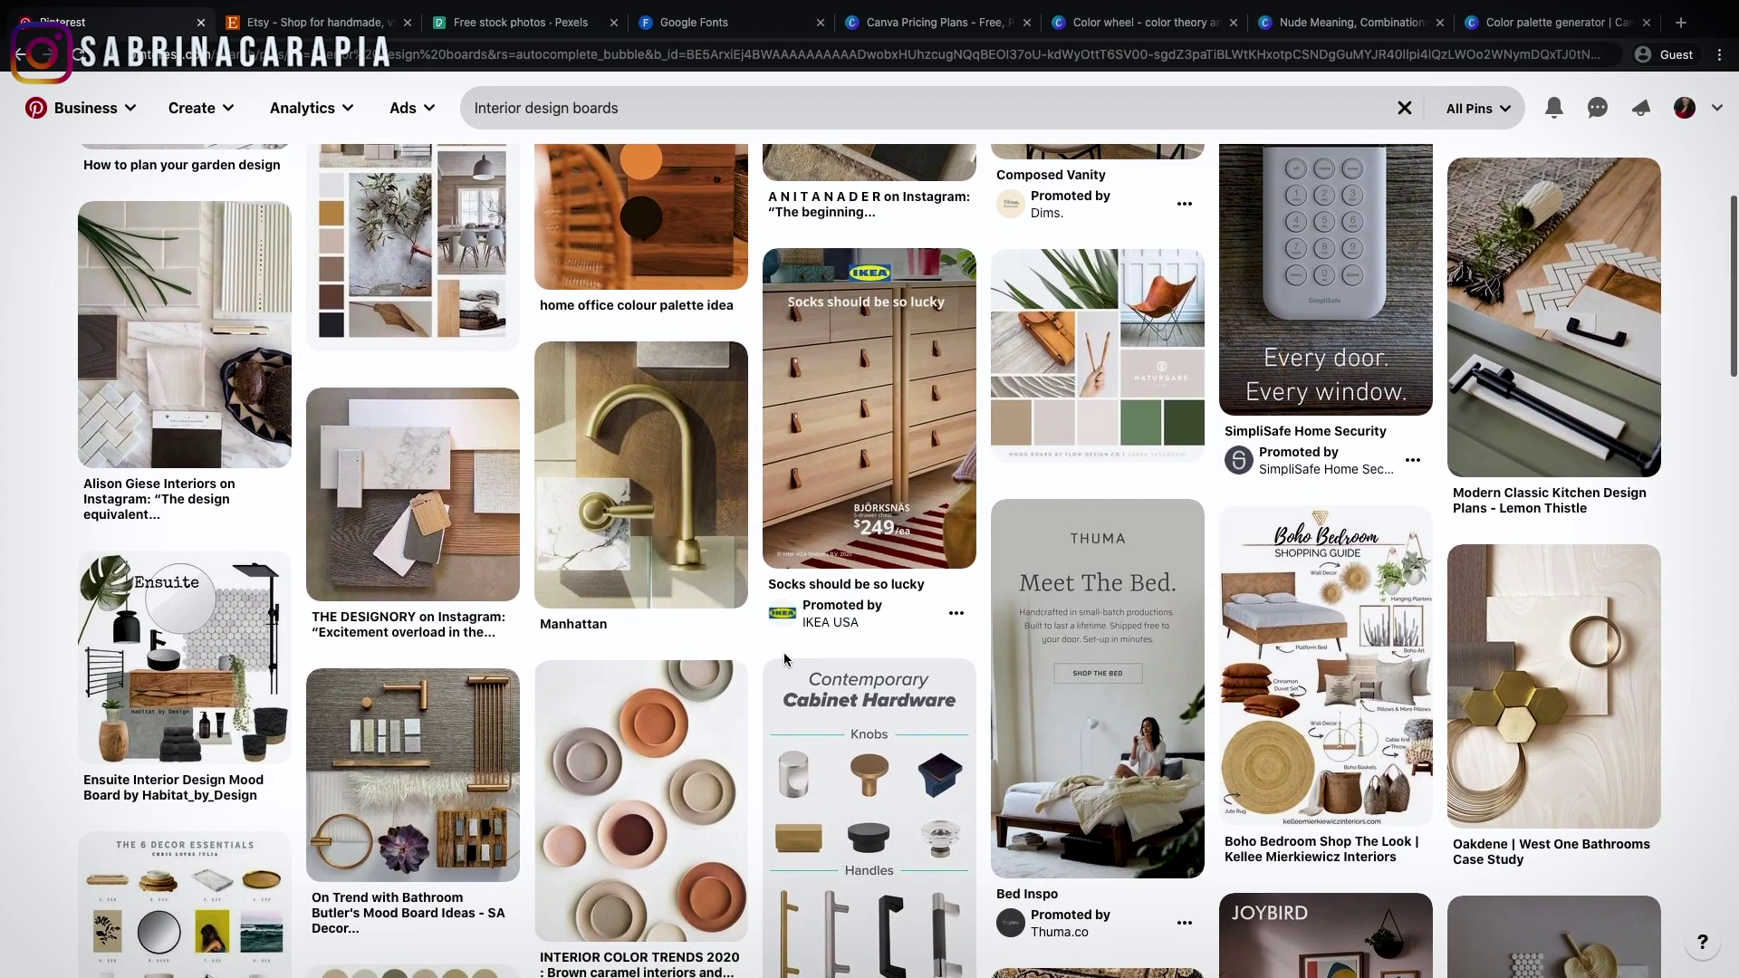
{"action": "scroll", "coordinate": [785, 658], "scroll_direction": "up", "scroll_amount": 7}
Search Pinterest for "capri" instead and browse the pins for color and theme inspiration
{"action": "left_click", "coordinate": [795, 126]}
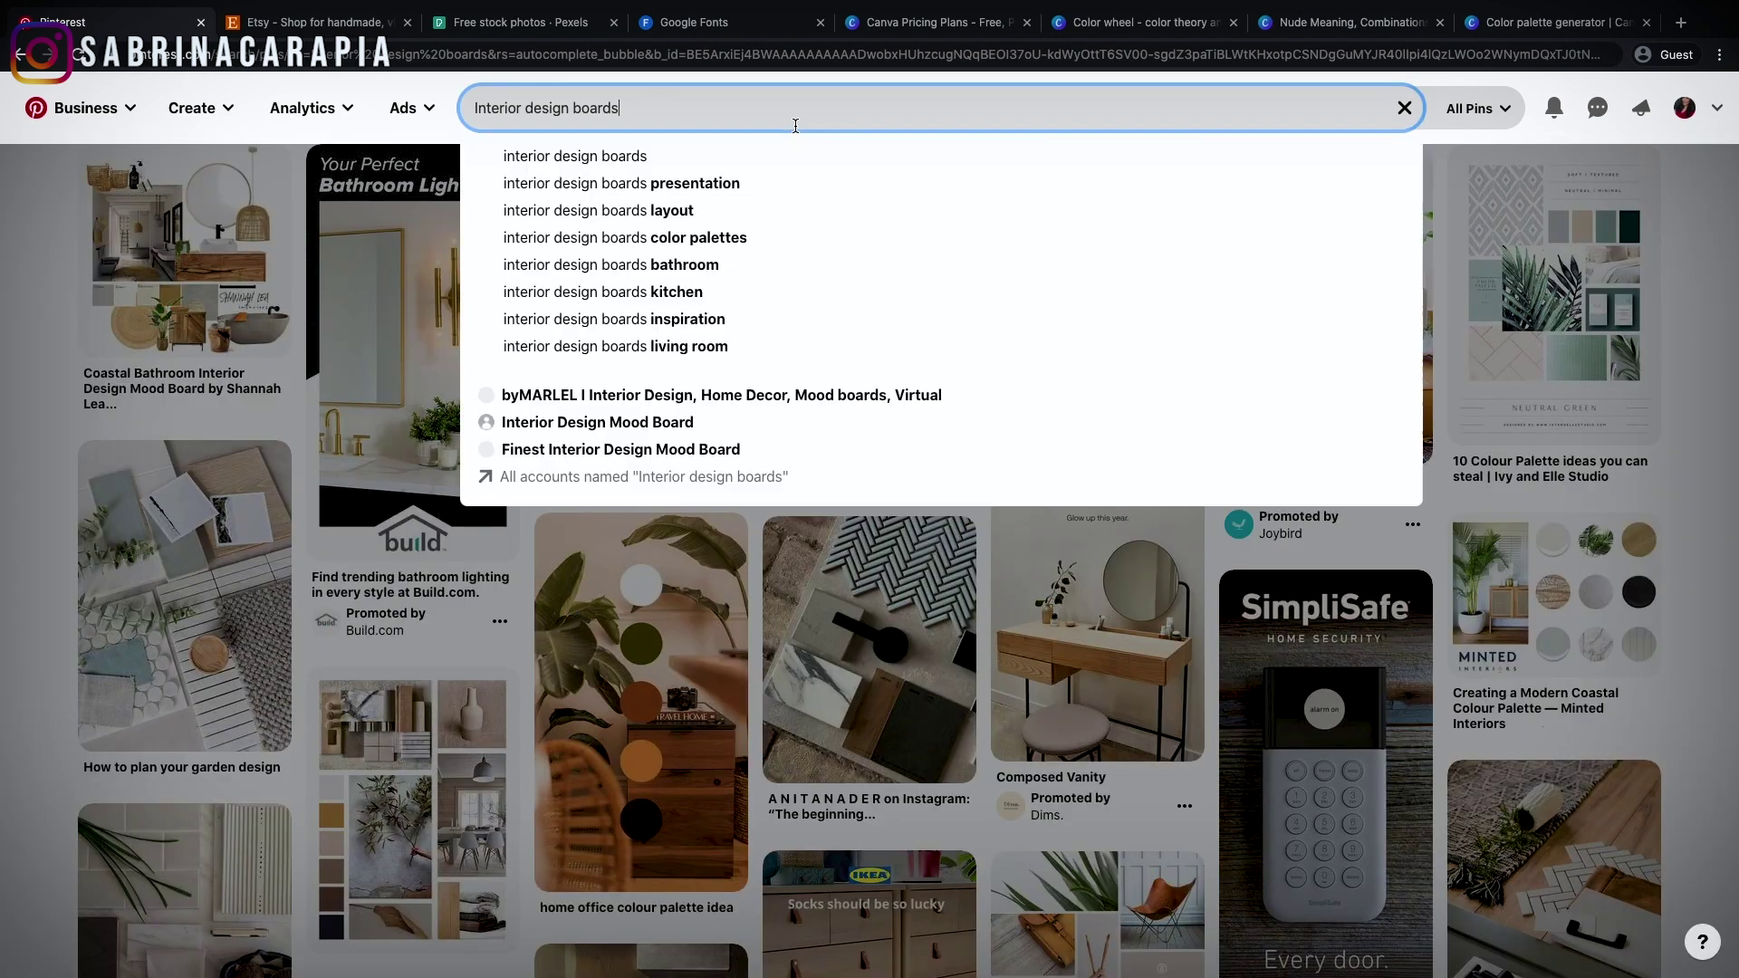
{"action": "key", "text": "ctrl+shift+Left"}
{"action": "key", "text": "ctrl+shift+Left"}
{"action": "key", "text": "ctrl+shift+Left"}
{"action": "type", "text": "capri"}
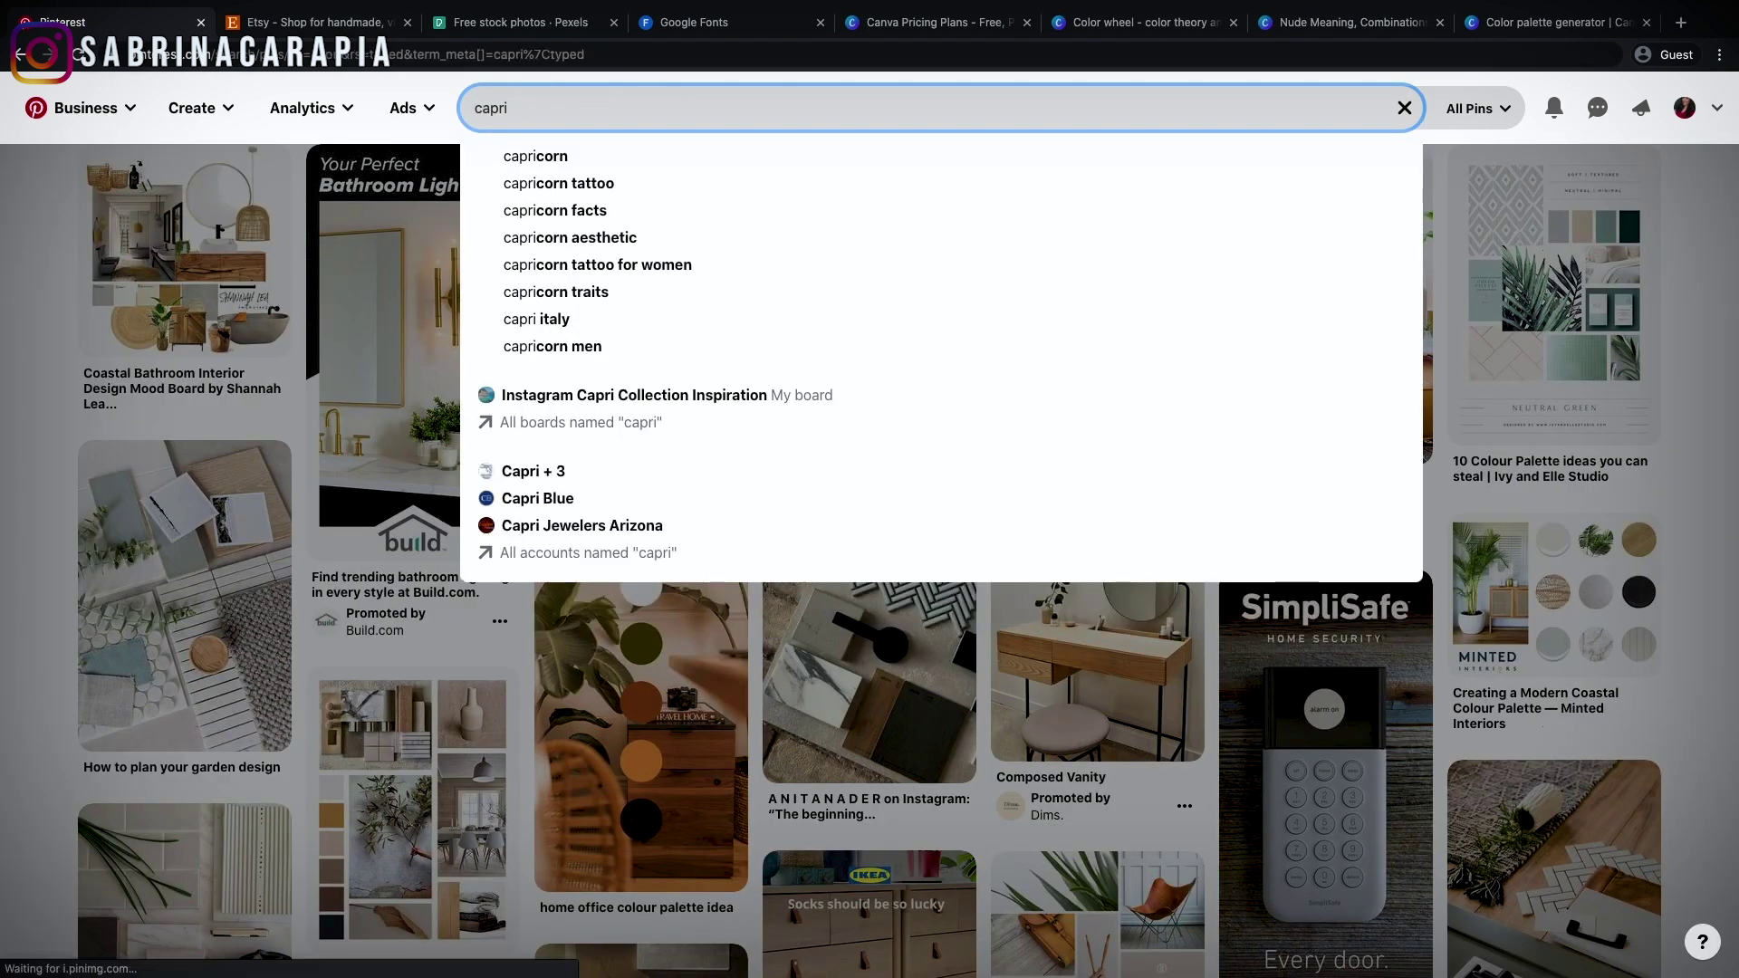
{"action": "key", "text": "Return"}
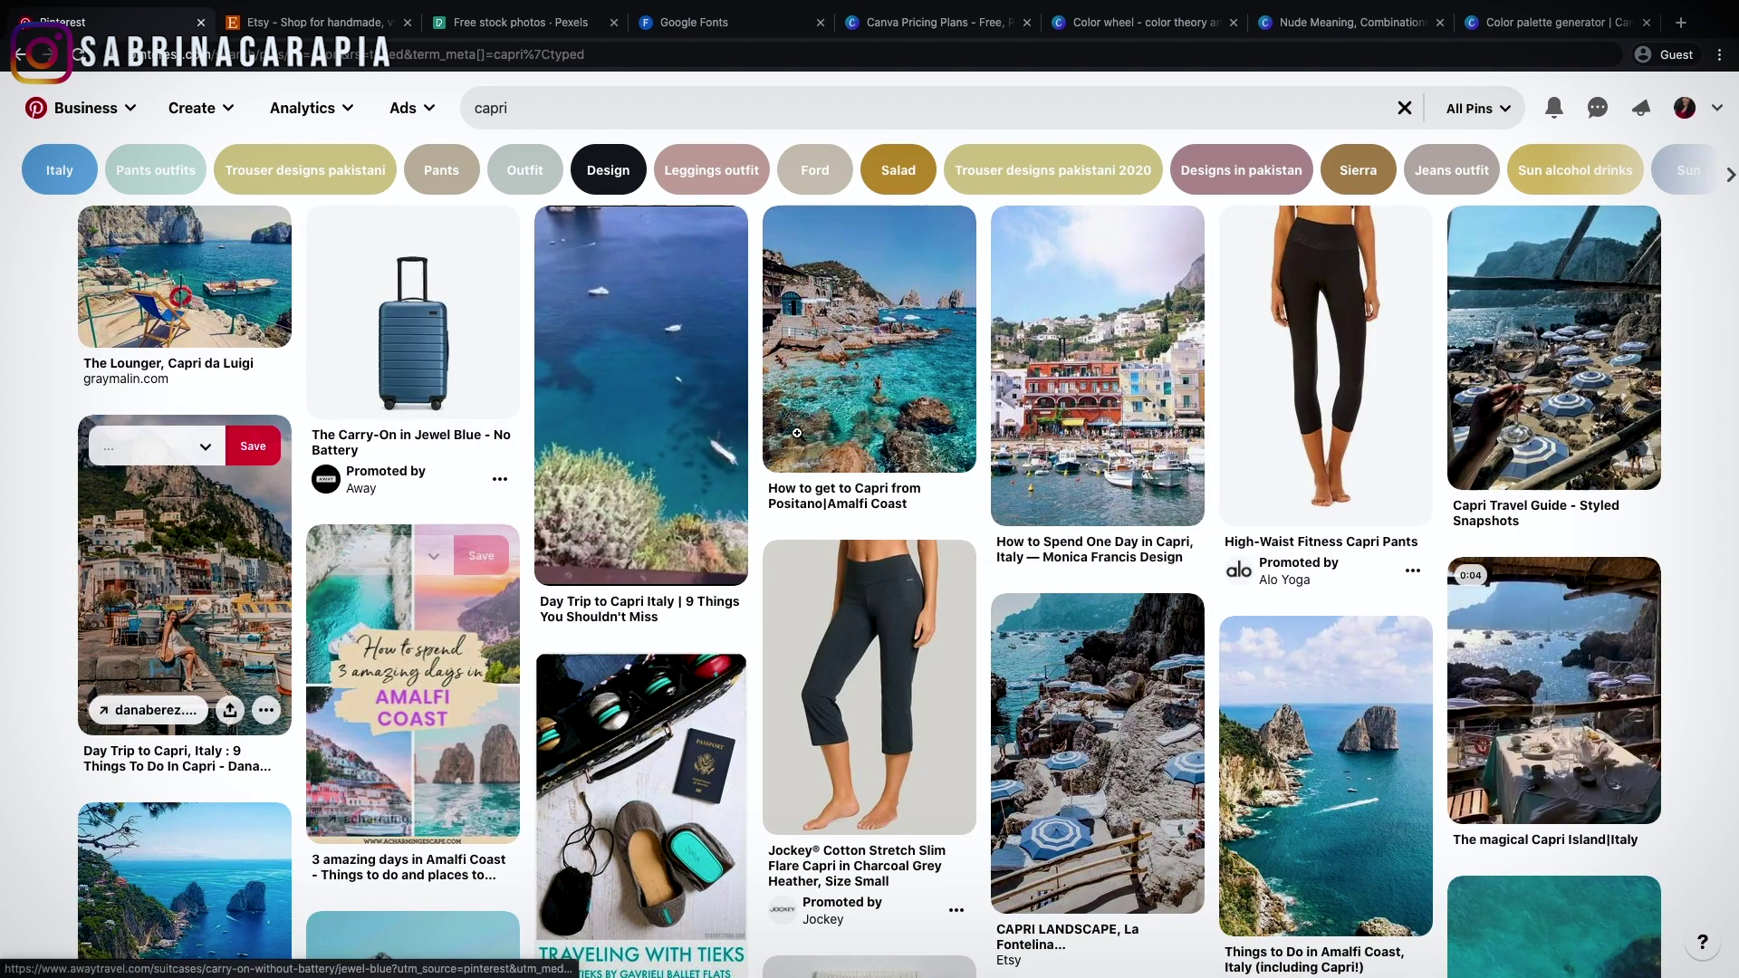
{"action": "scroll", "coordinate": [803, 442], "scroll_direction": "down", "scroll_amount": 1}
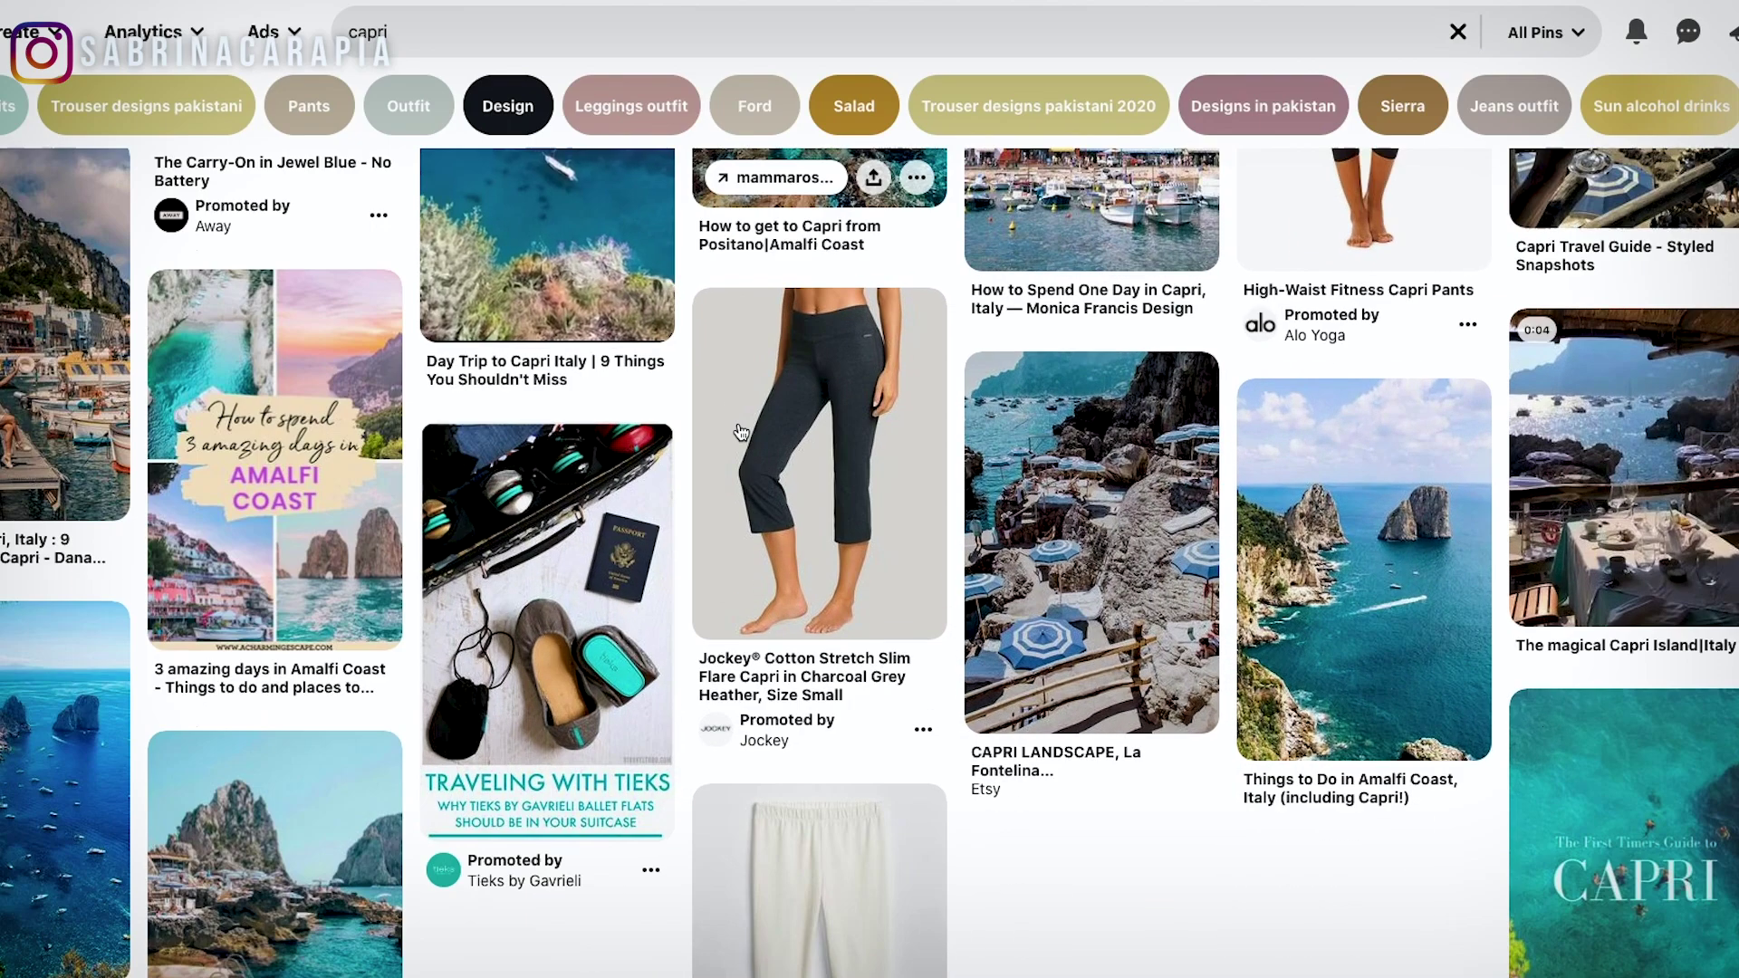
{"action": "scroll", "coordinate": [803, 443], "scroll_direction": "down", "scroll_amount": 1}
{"action": "scroll", "coordinate": [741, 433], "scroll_direction": "down", "scroll_amount": 5}
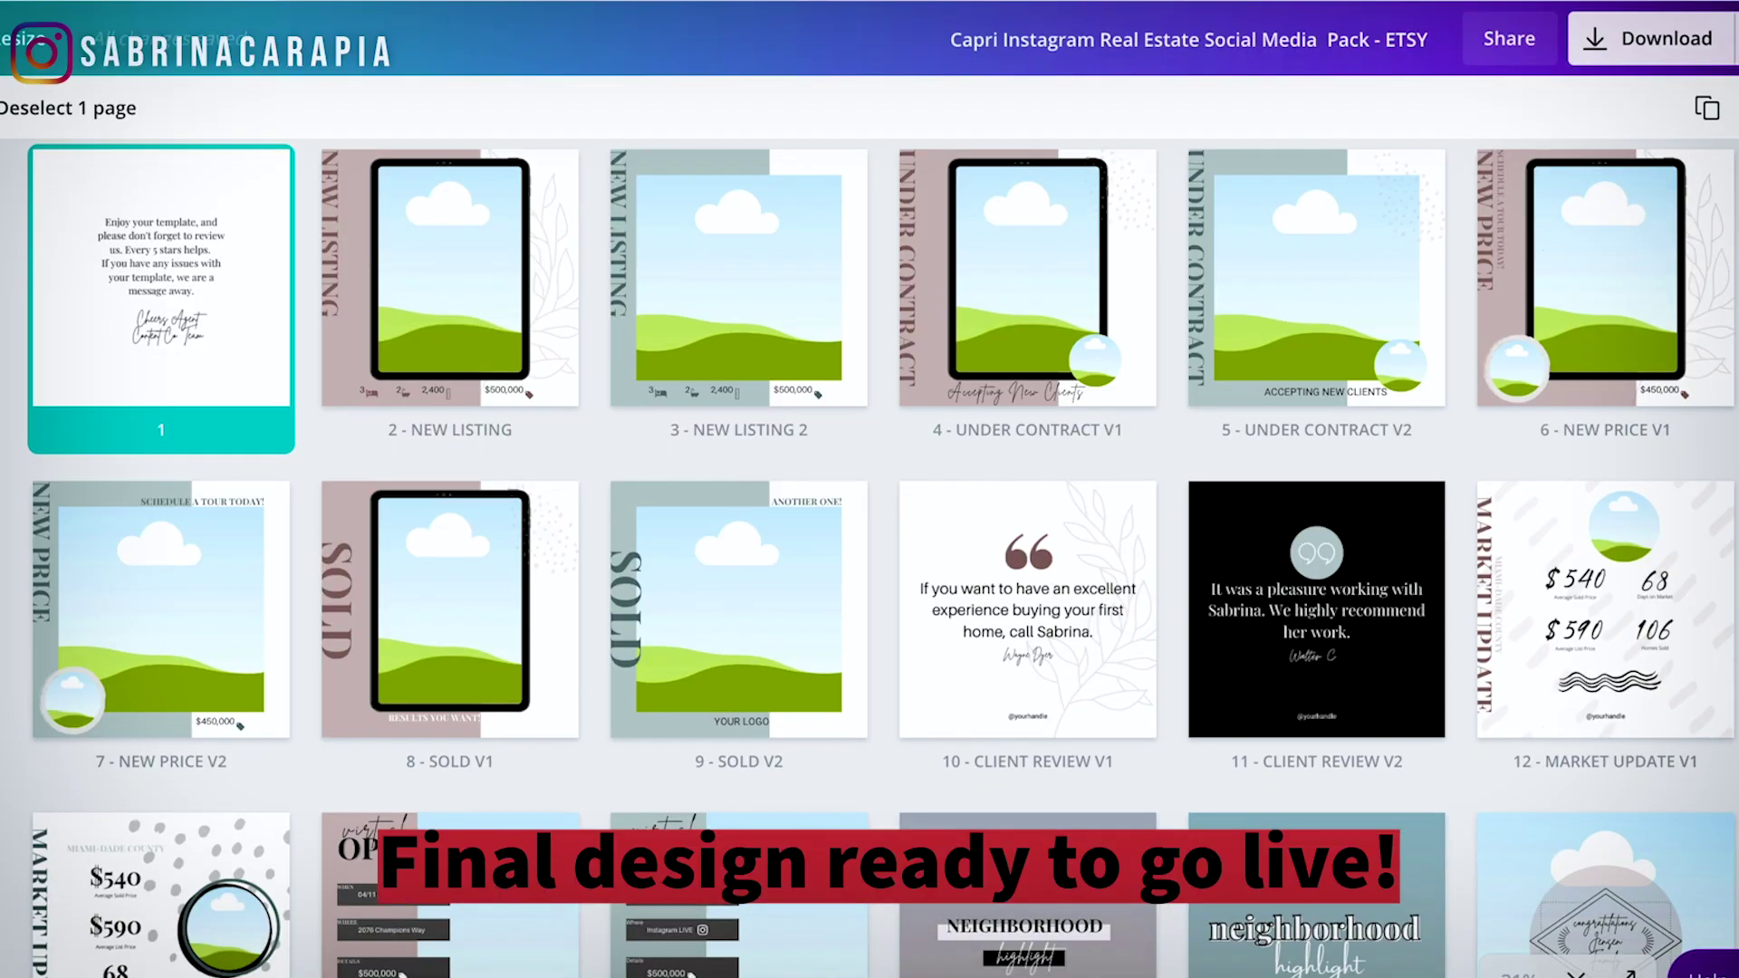
Review all page thumbnails of the Canva design "Capri Instagram Real Estate Social Media Pack - ETSY", down to the final page
{"action": "scroll", "coordinate": [869, 558], "scroll_direction": "down", "scroll_amount": 7}
{"action": "scroll", "coordinate": [870, 557], "scroll_direction": "down", "scroll_amount": 6}
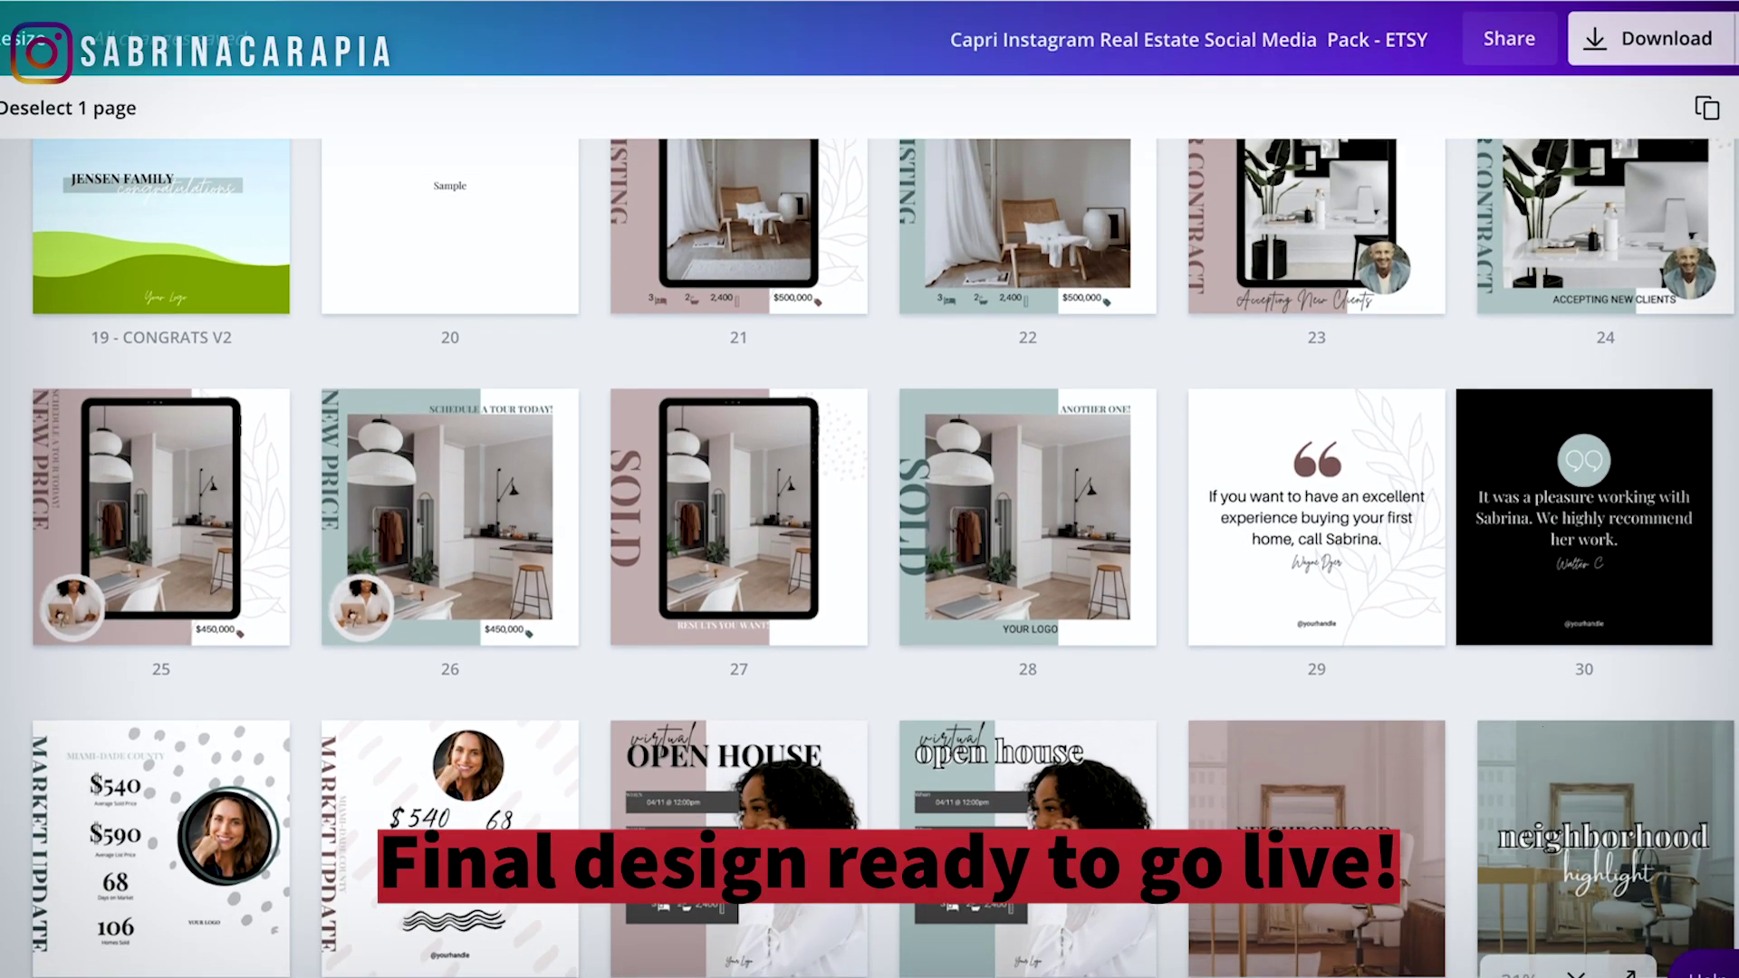
{"action": "scroll", "coordinate": [869, 558], "scroll_direction": "down", "scroll_amount": 2}
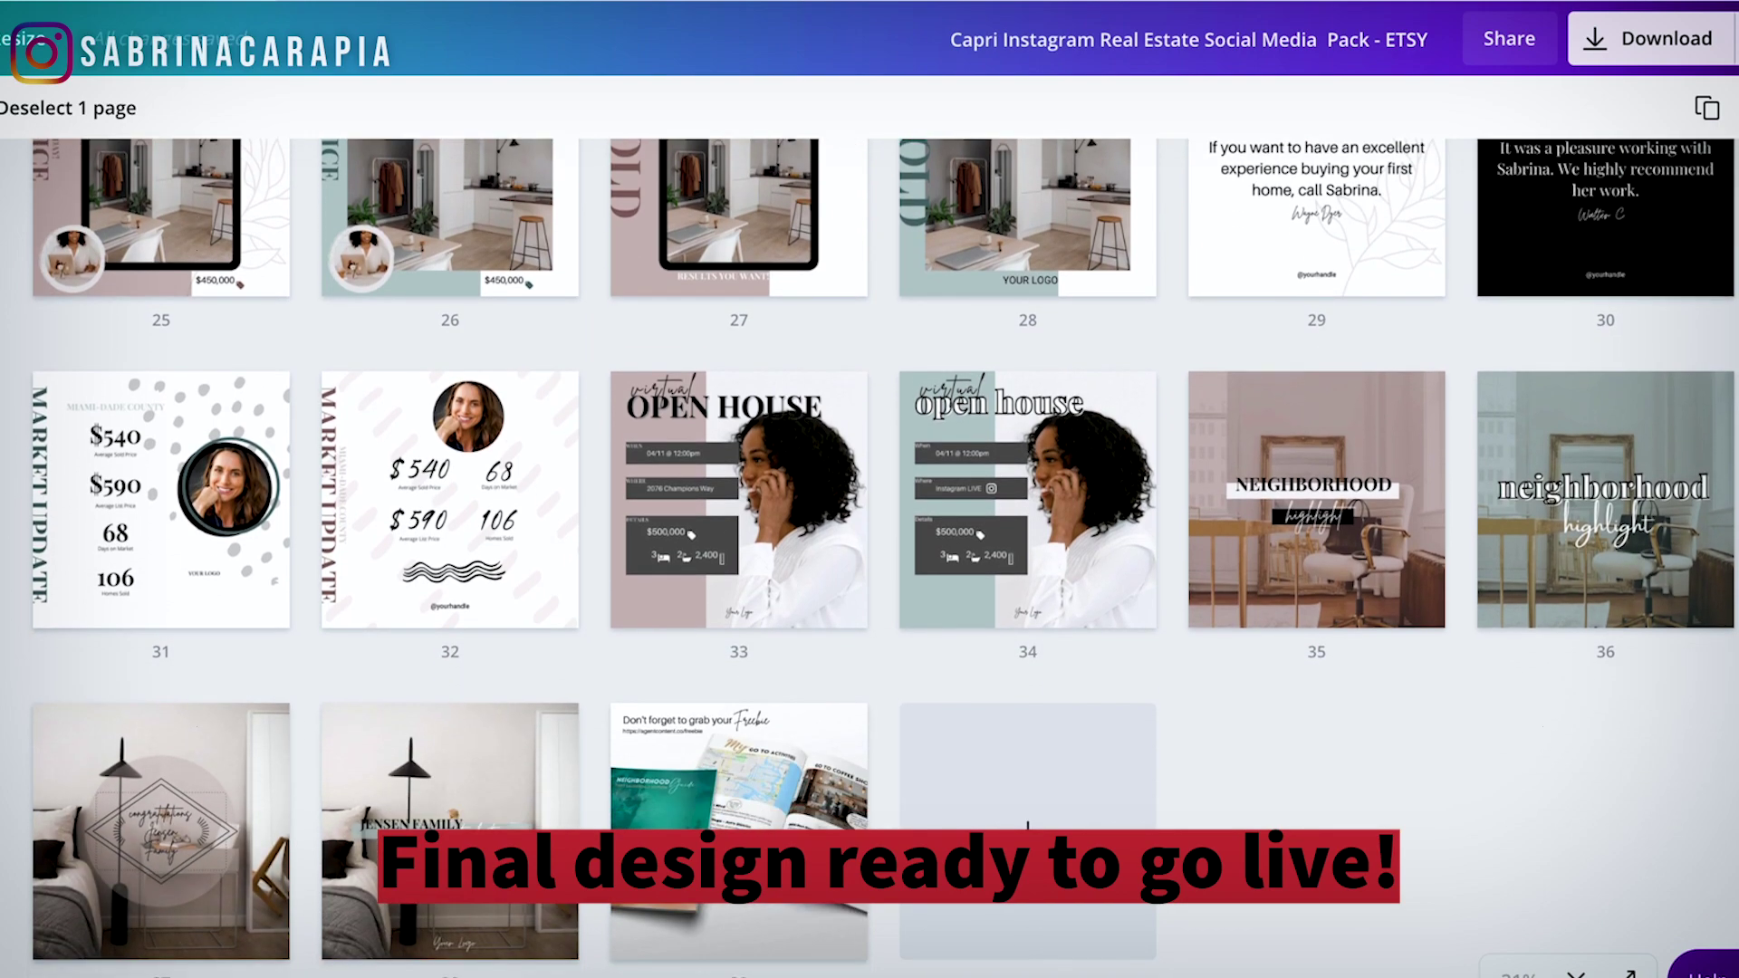
{"action": "key", "text": "super+shift+5"}
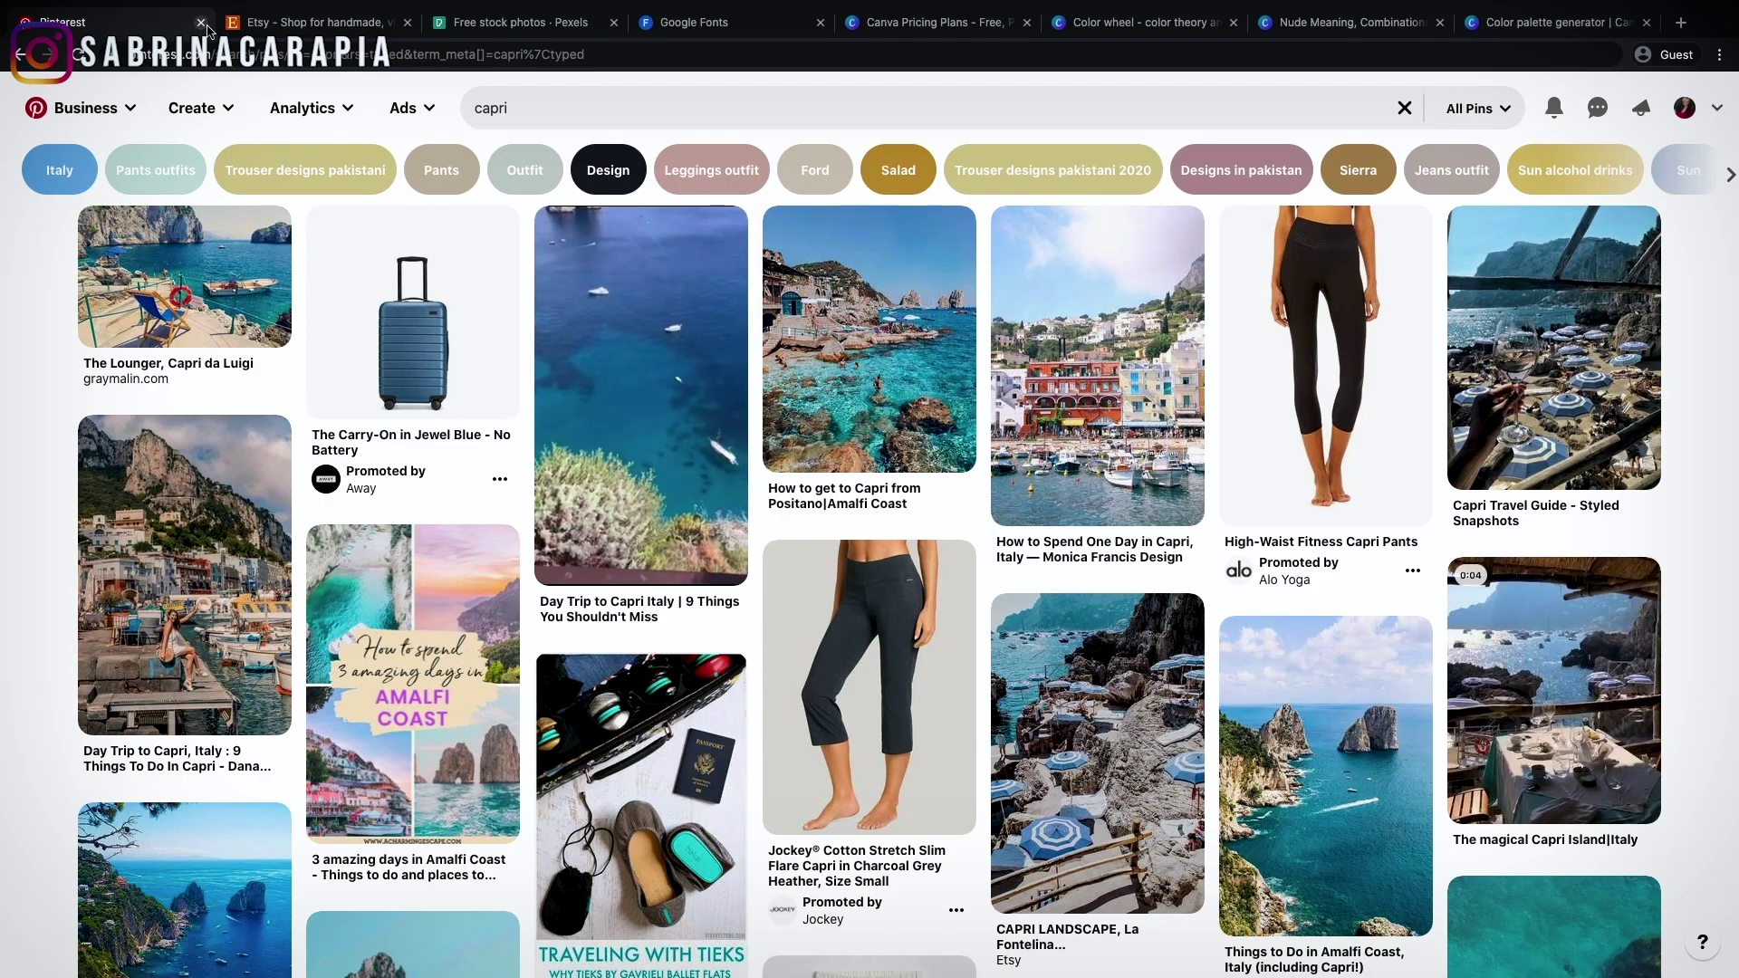
Switch to Etsy and search the marketplace for "lead magnet"
{"action": "left_click", "coordinate": [260, 28]}
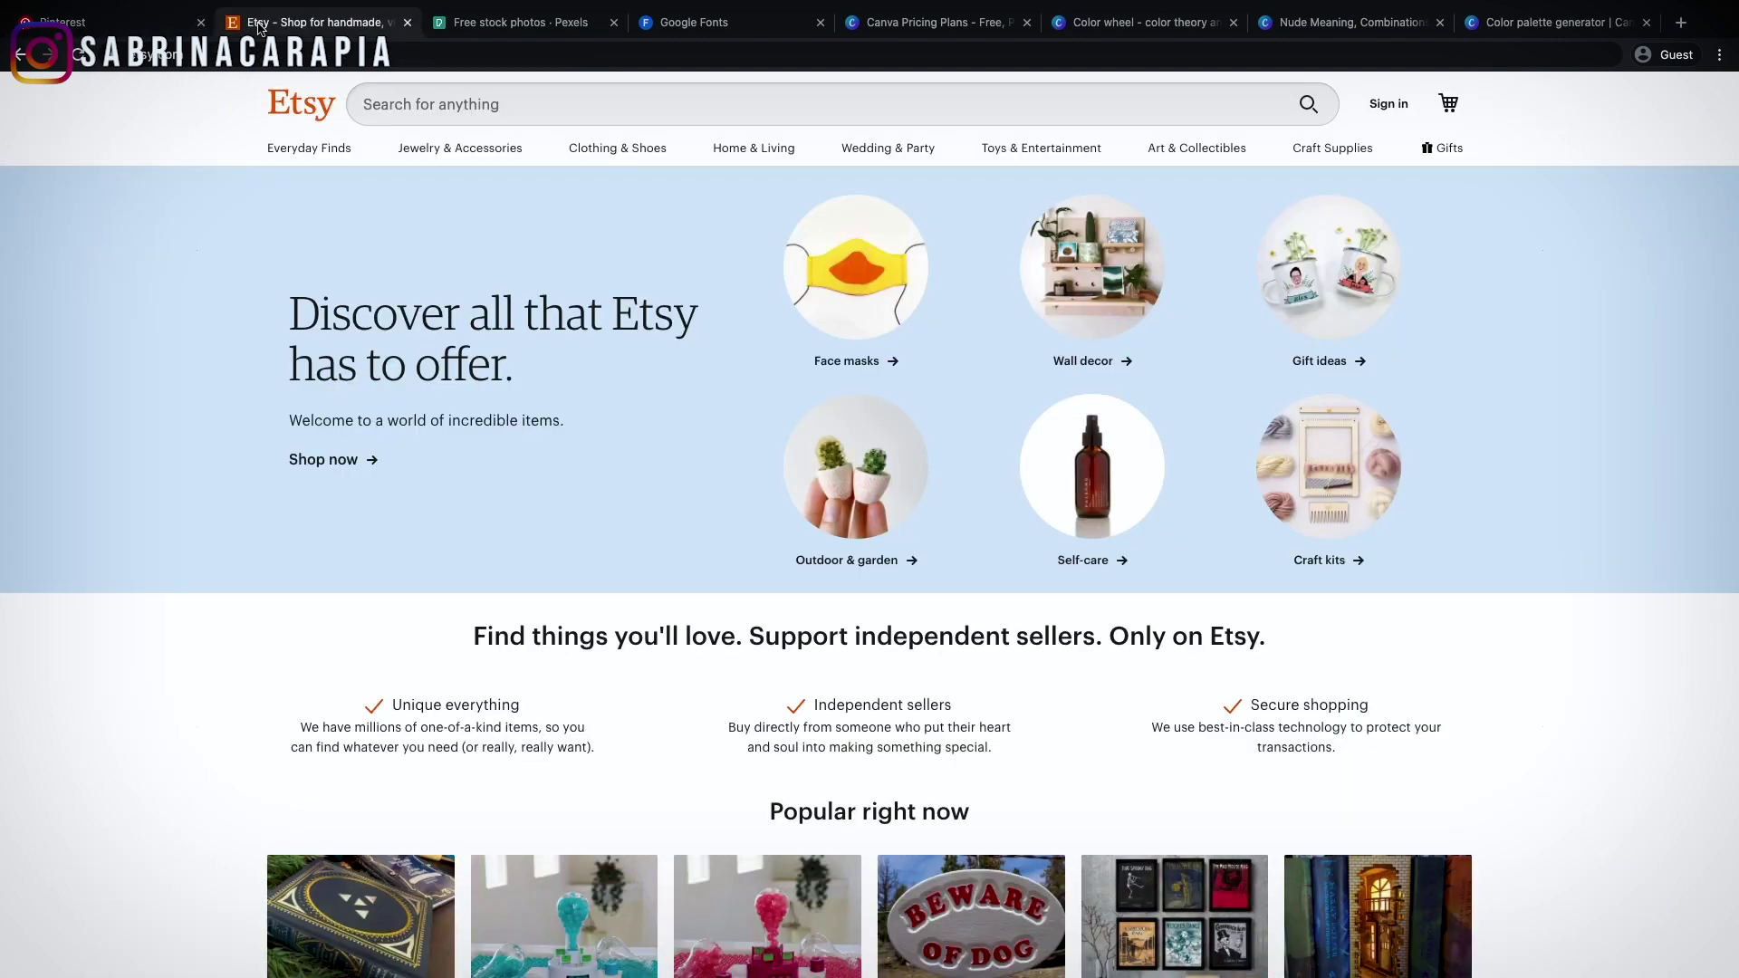
{"action": "left_click", "coordinate": [574, 99]}
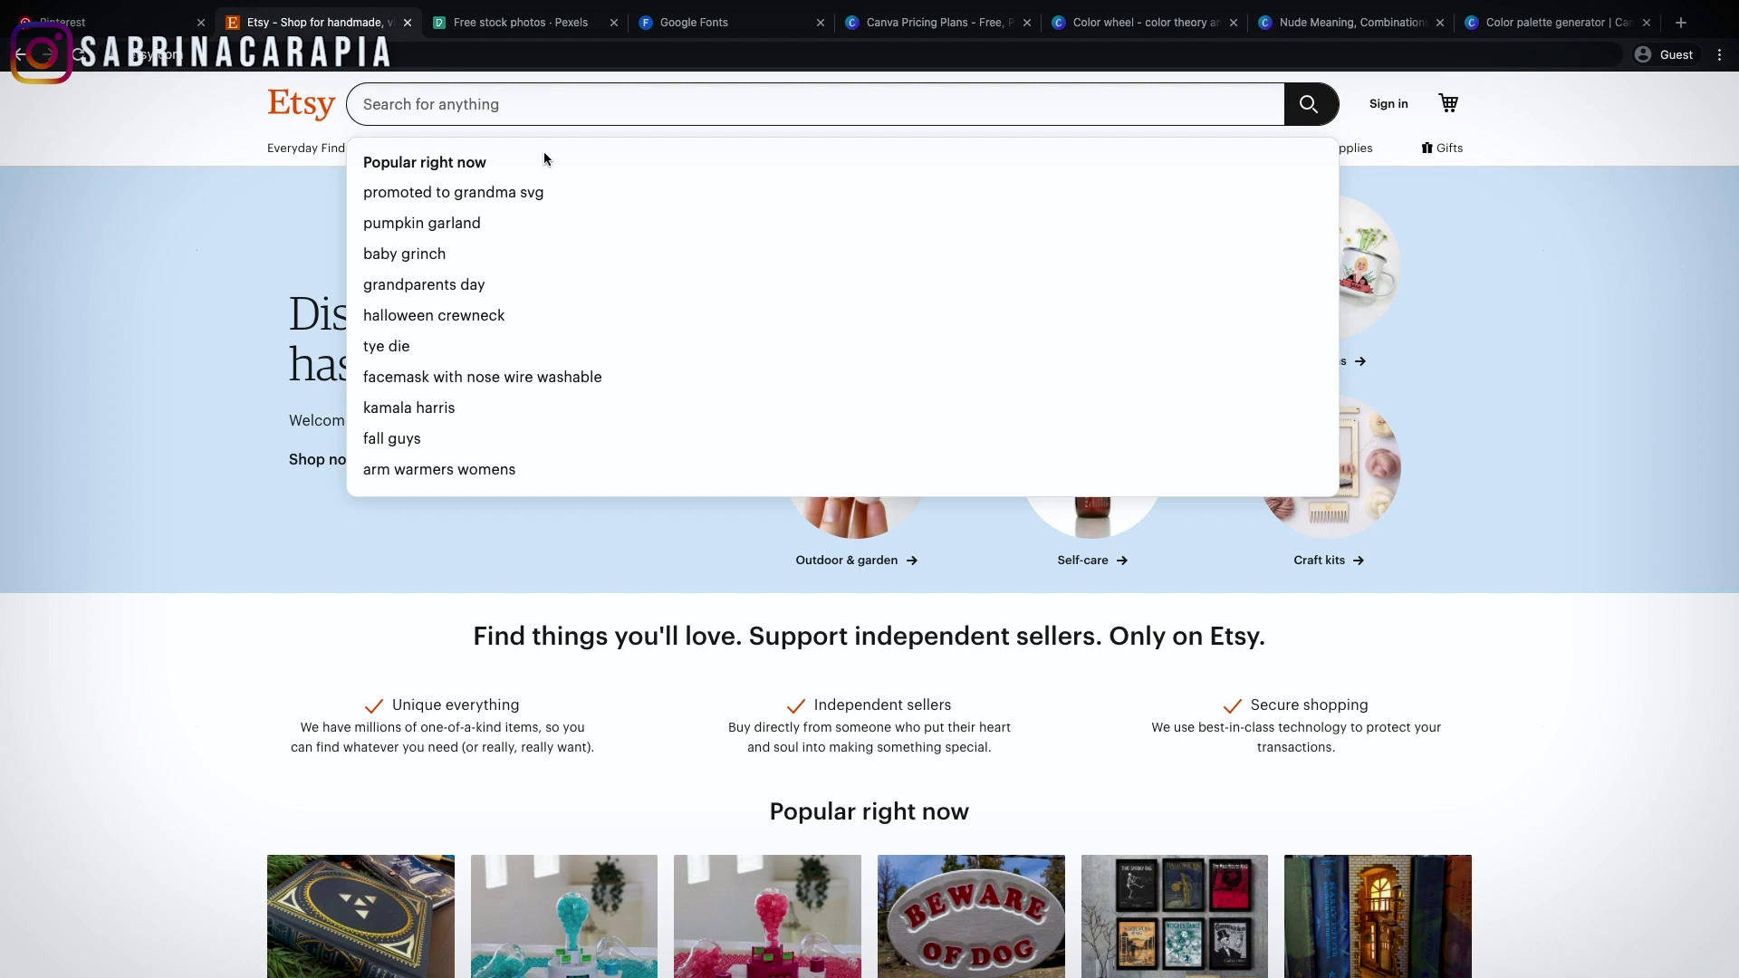
{"action": "type", "text": "lead magnet"}
{"action": "key", "text": "Return"}
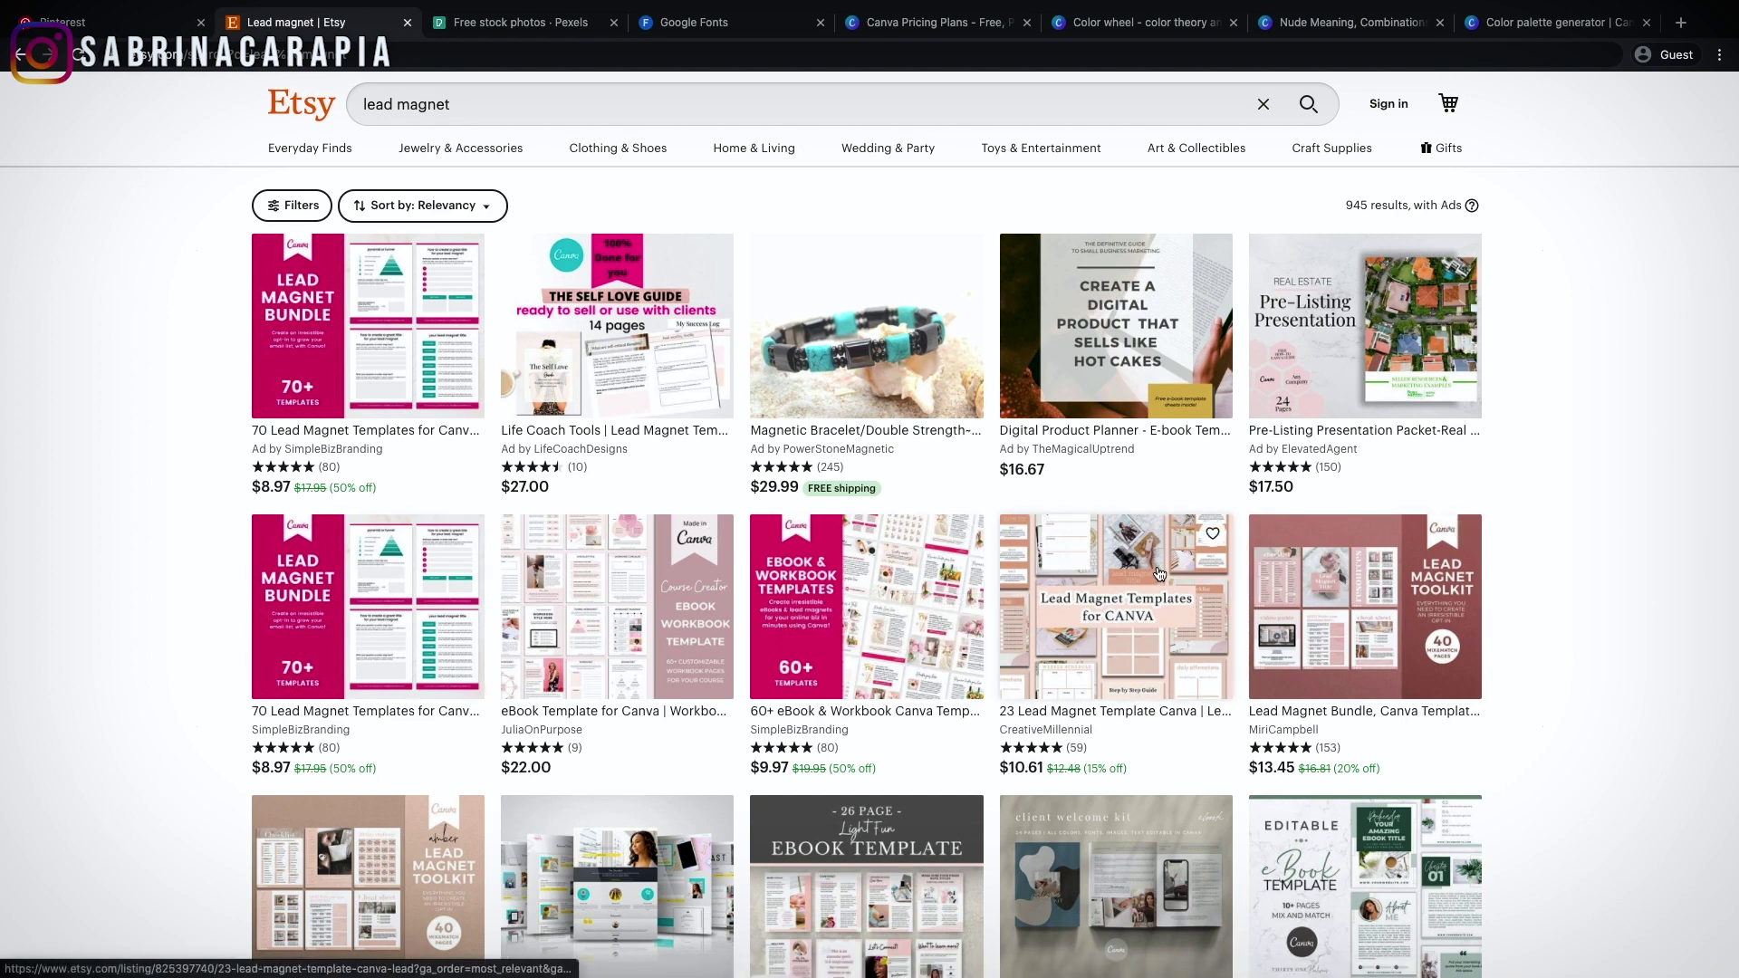
Open the CreativeMillennial "23 Lead Magnet Template Canva" listing, view its preview video and return to its first image
{"action": "left_click", "coordinate": [1160, 573]}
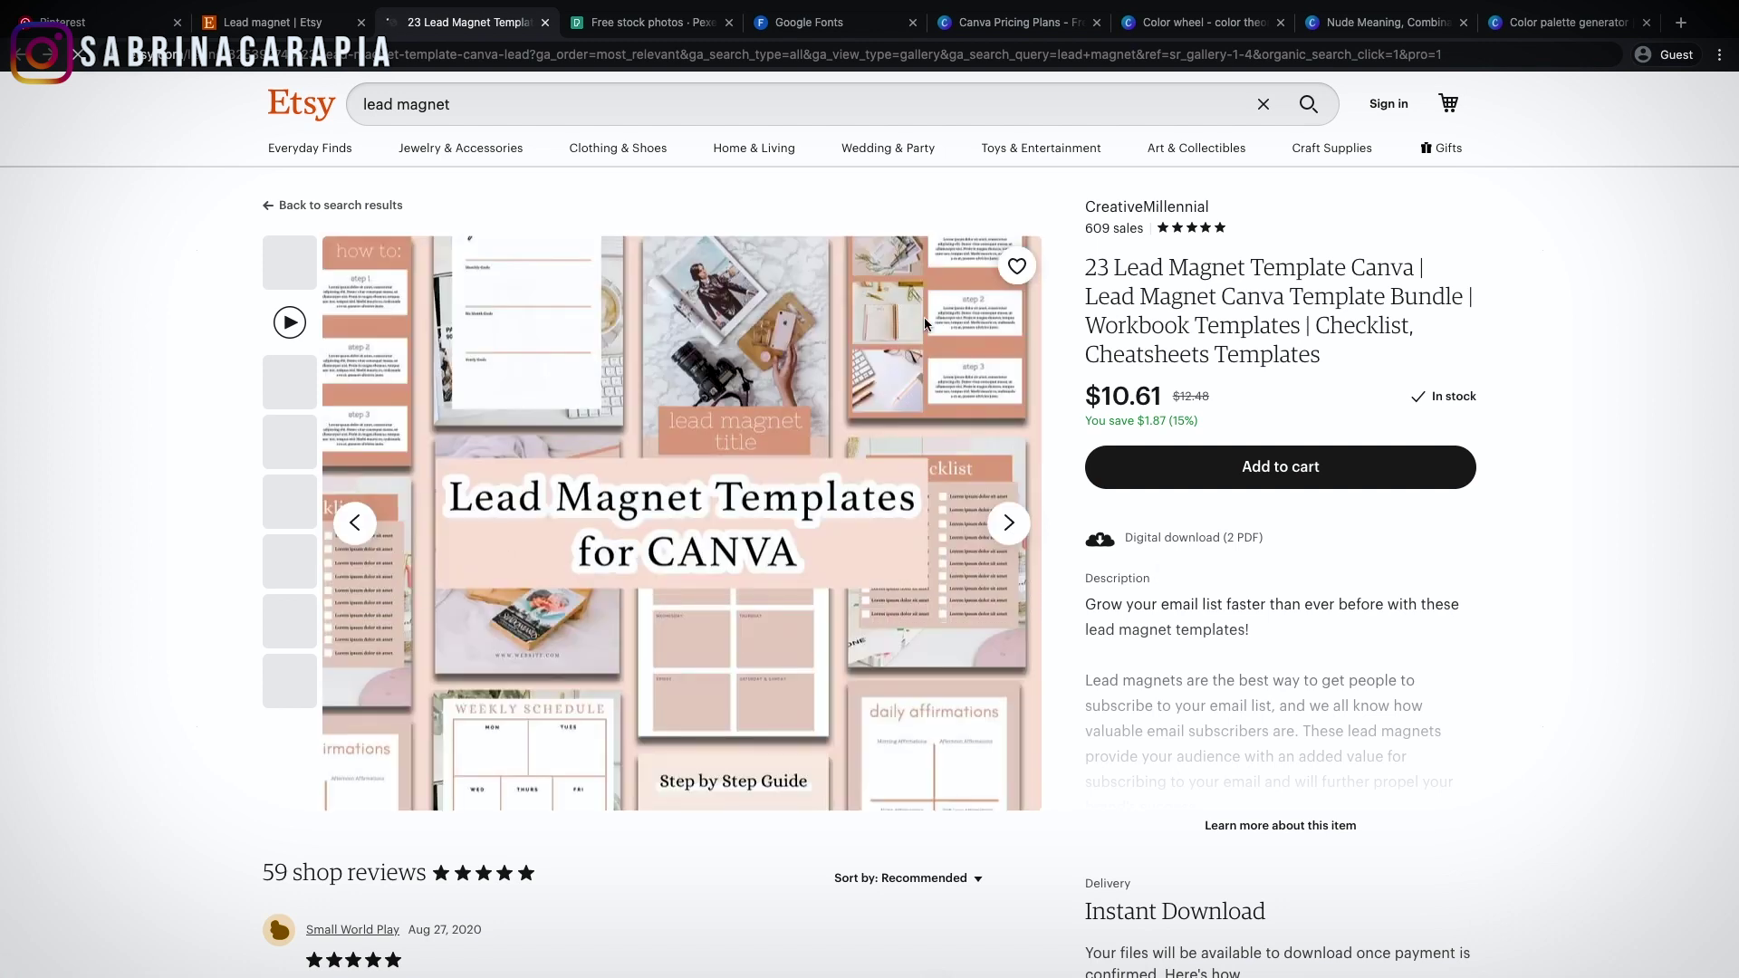
{"action": "left_click", "coordinate": [1008, 533]}
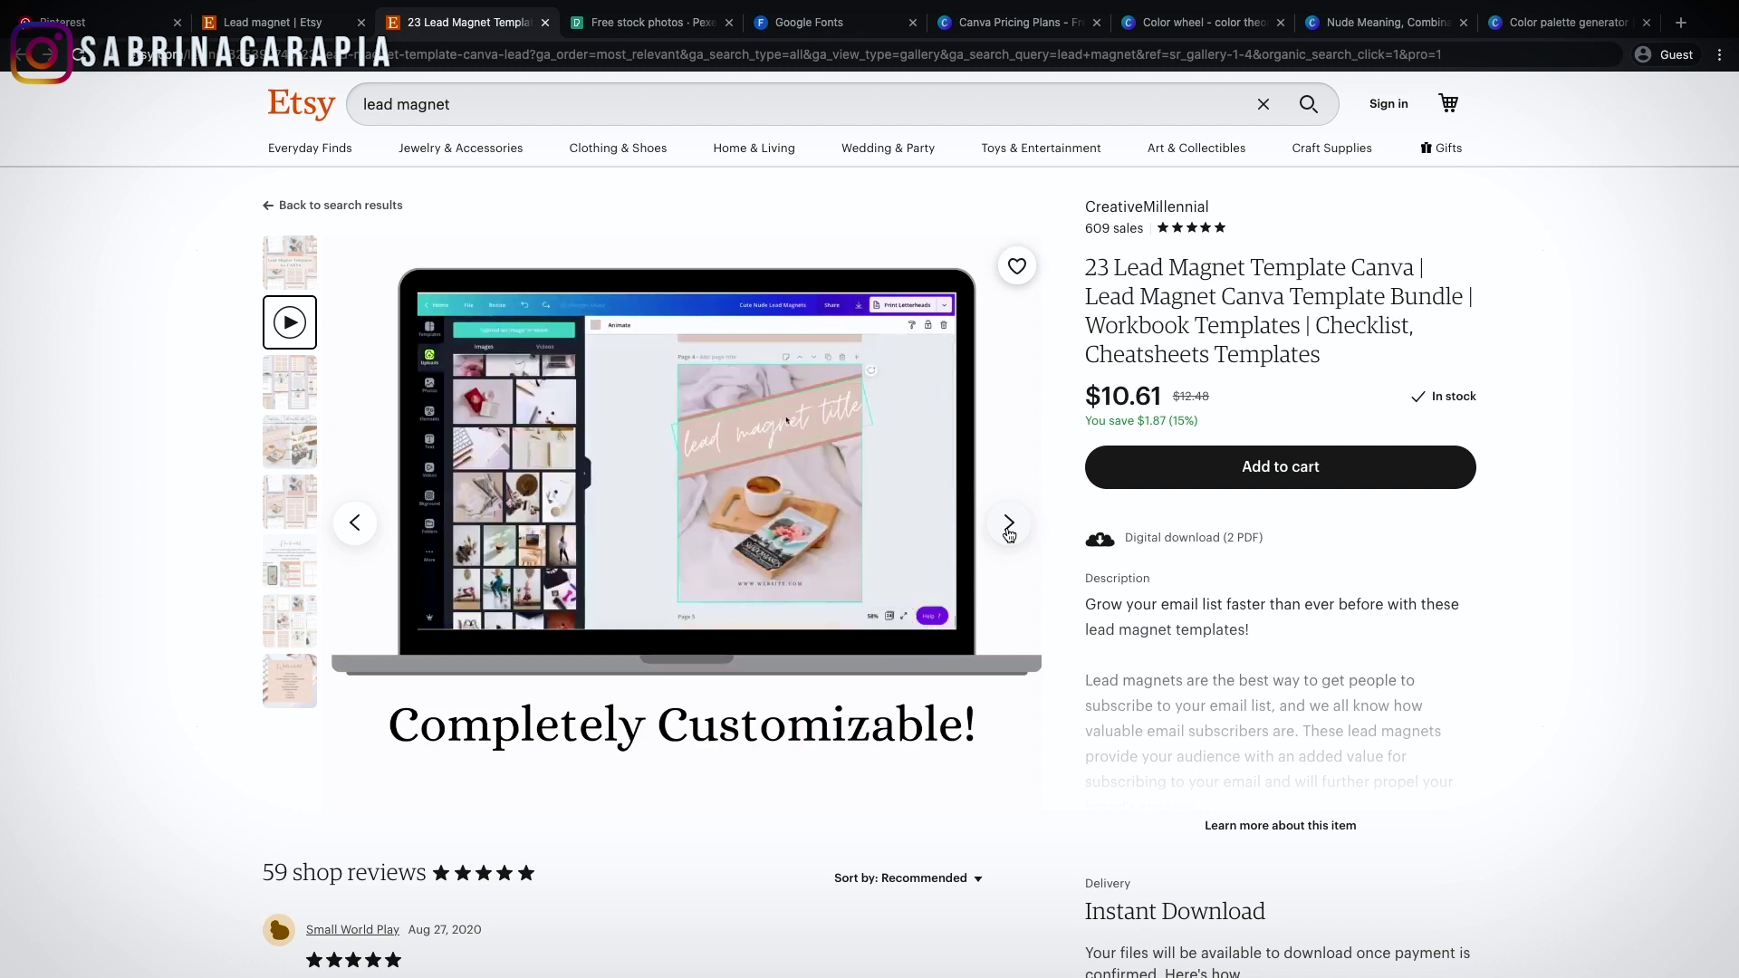
{"action": "left_click", "coordinate": [304, 270]}
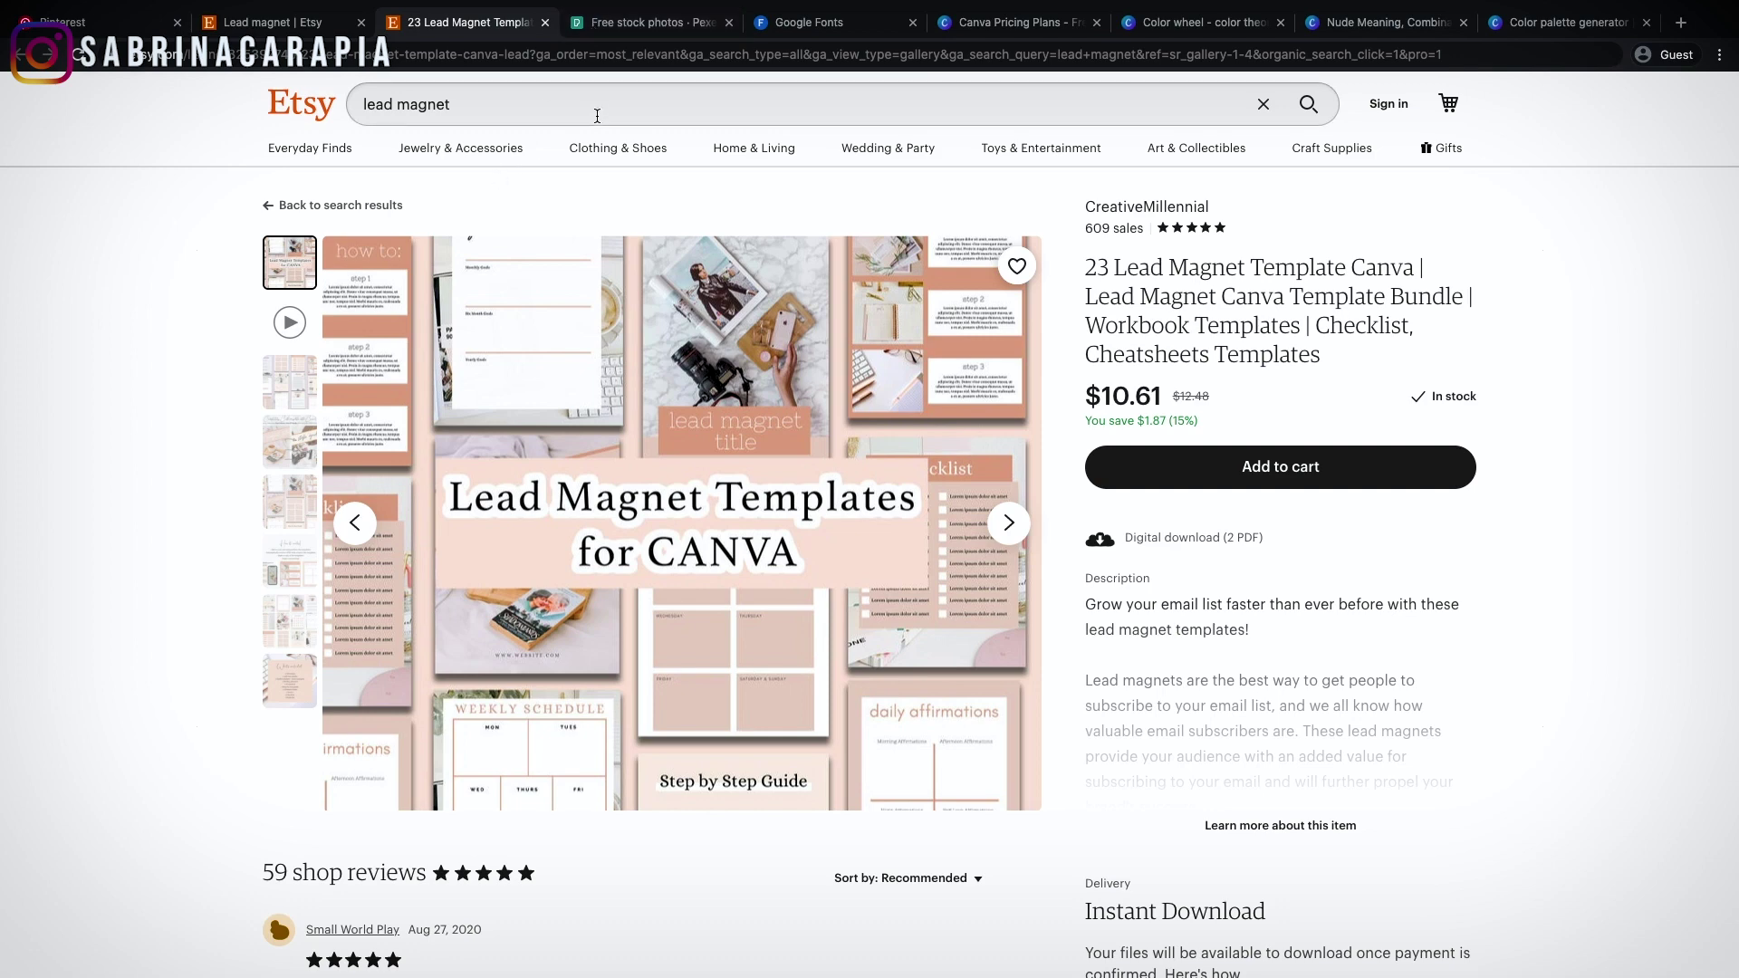
Switch to Pexels and browse the trending free stock photos on its home page
{"action": "left_click", "coordinate": [635, 27]}
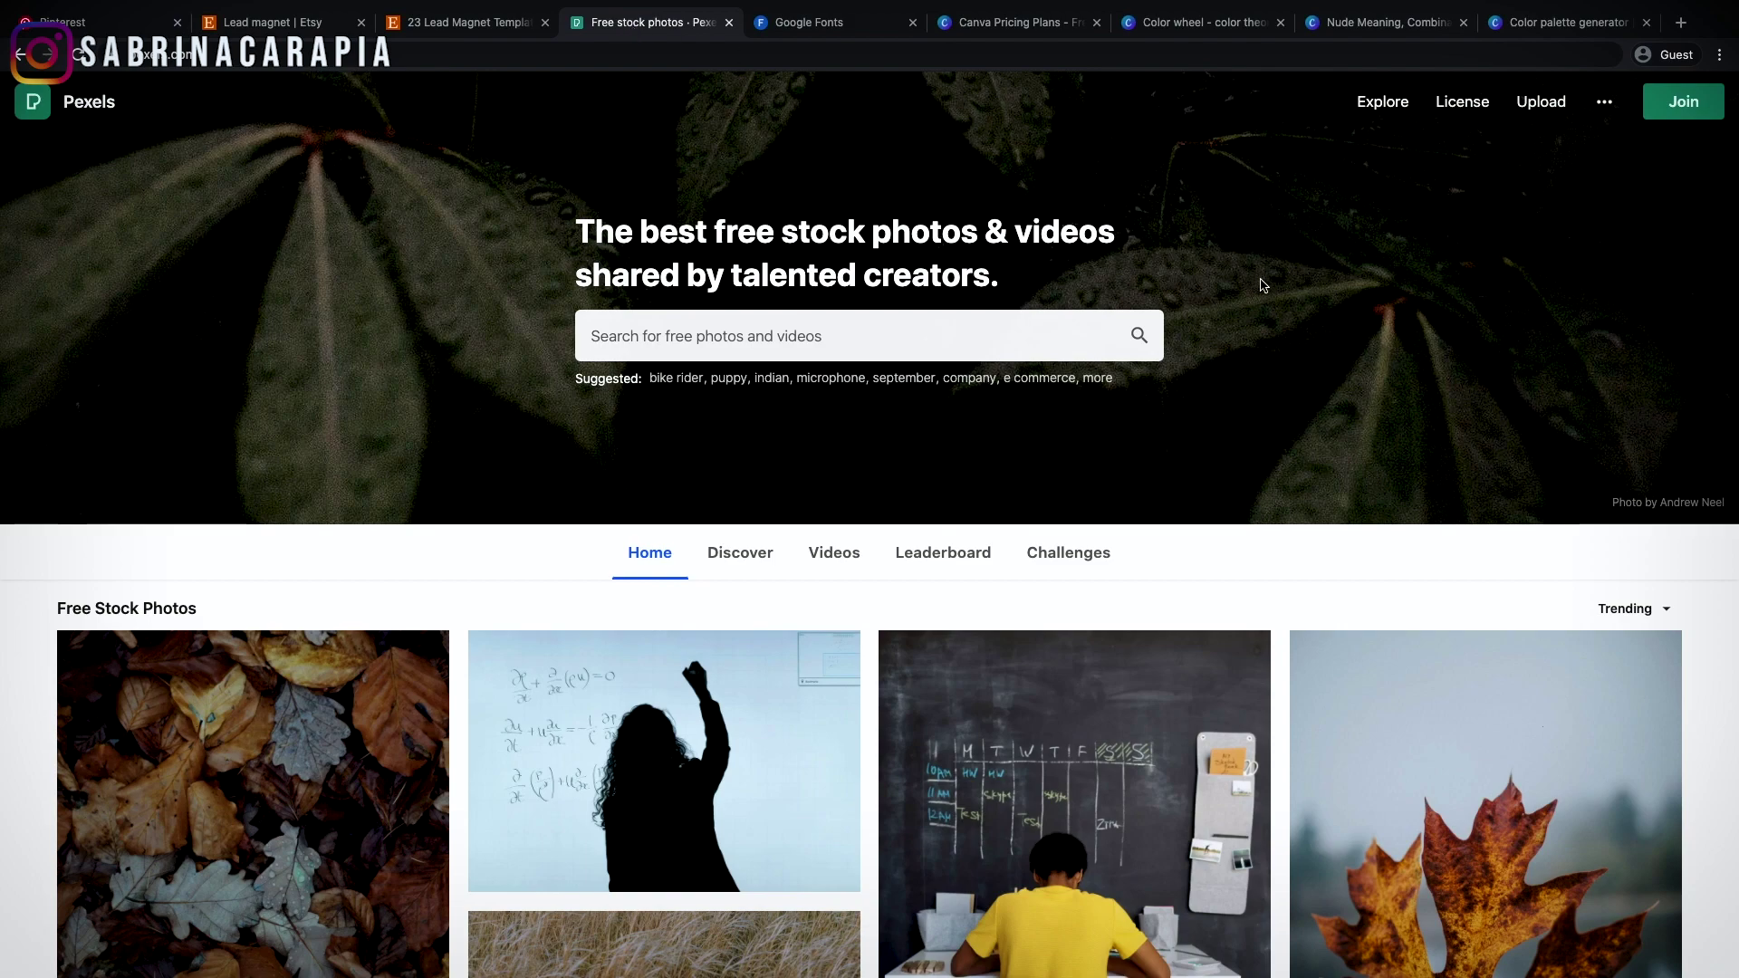
{"action": "scroll", "coordinate": [1264, 285], "scroll_direction": "down", "scroll_amount": 12}
{"action": "scroll", "coordinate": [1264, 288], "scroll_direction": "down", "scroll_amount": 7}
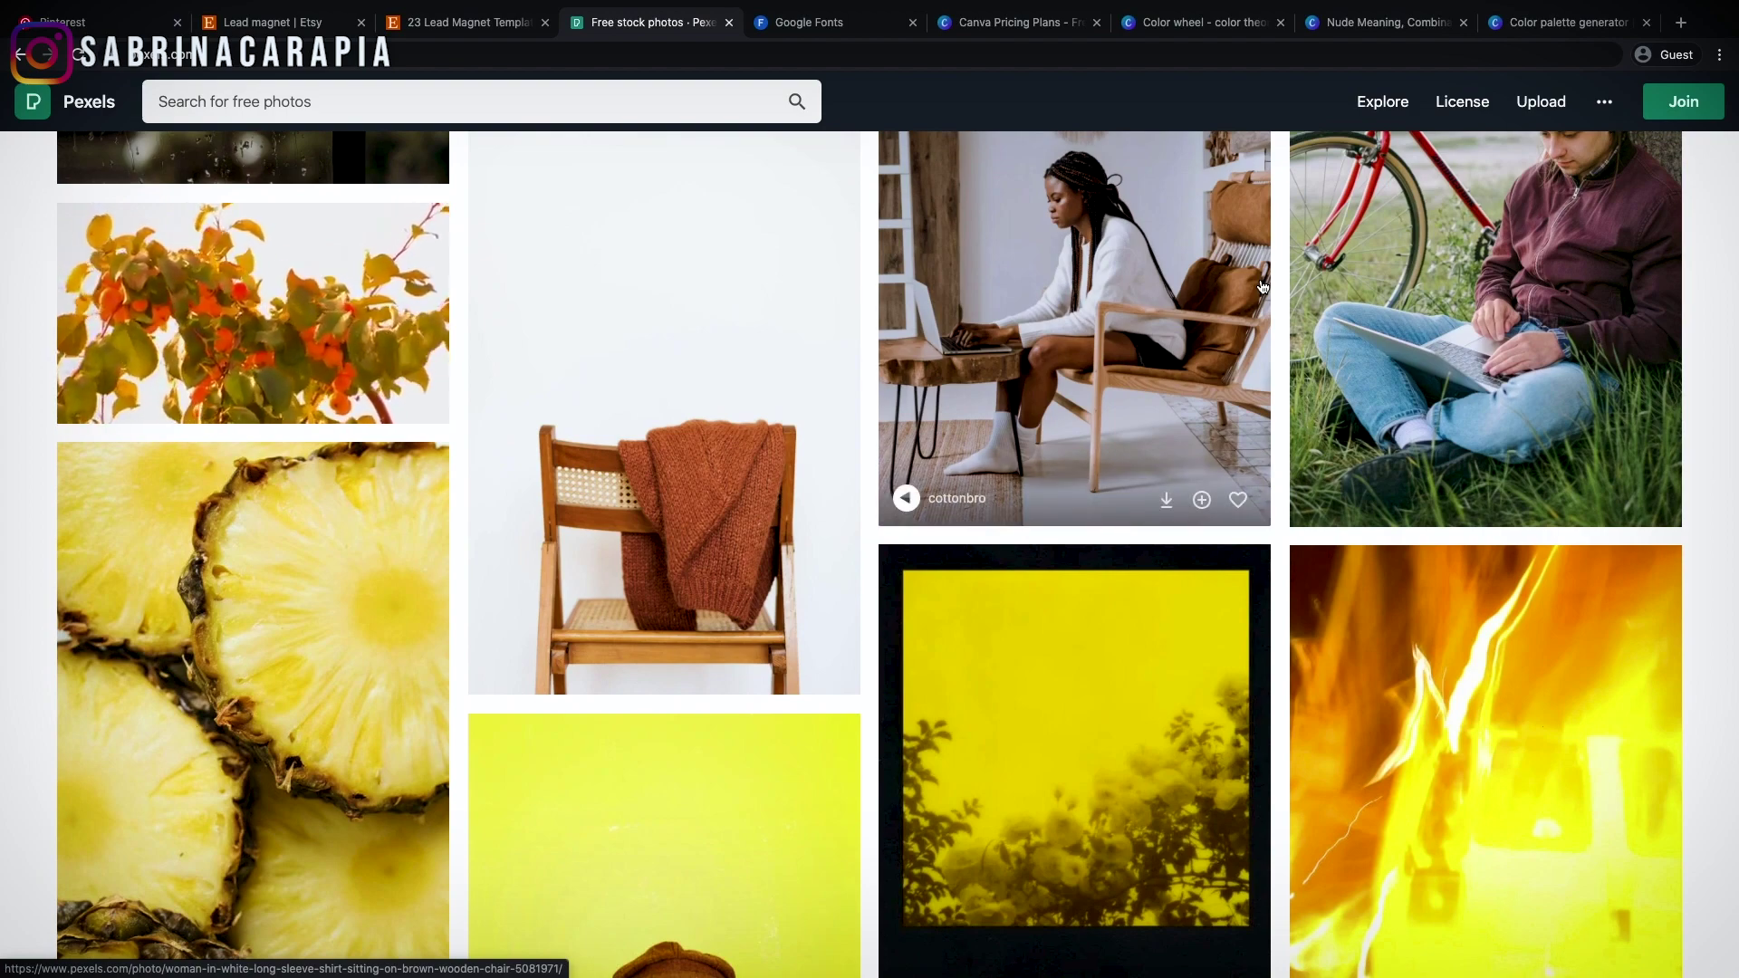
{"action": "scroll", "coordinate": [1262, 287], "scroll_direction": "up", "scroll_amount": 19}
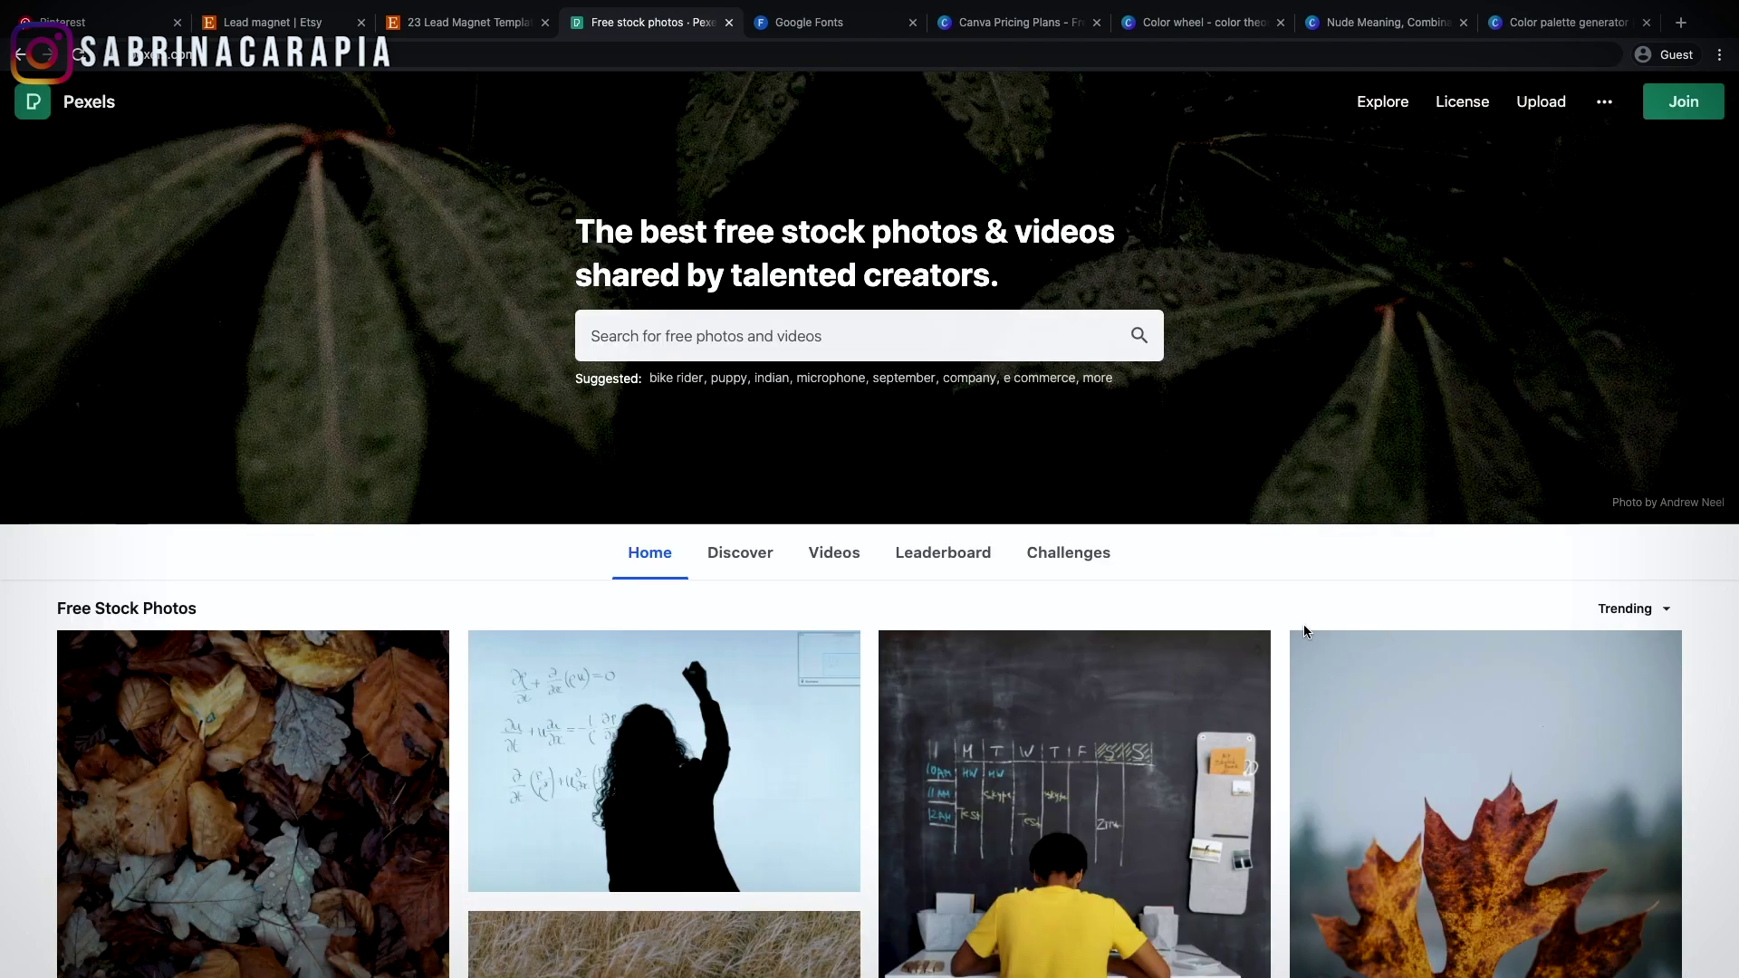
Search Pexels for "coffee" and look through the matching free photos
{"action": "left_click", "coordinate": [875, 334]}
{"action": "type", "text": "coffee"}
{"action": "key", "text": "Return"}
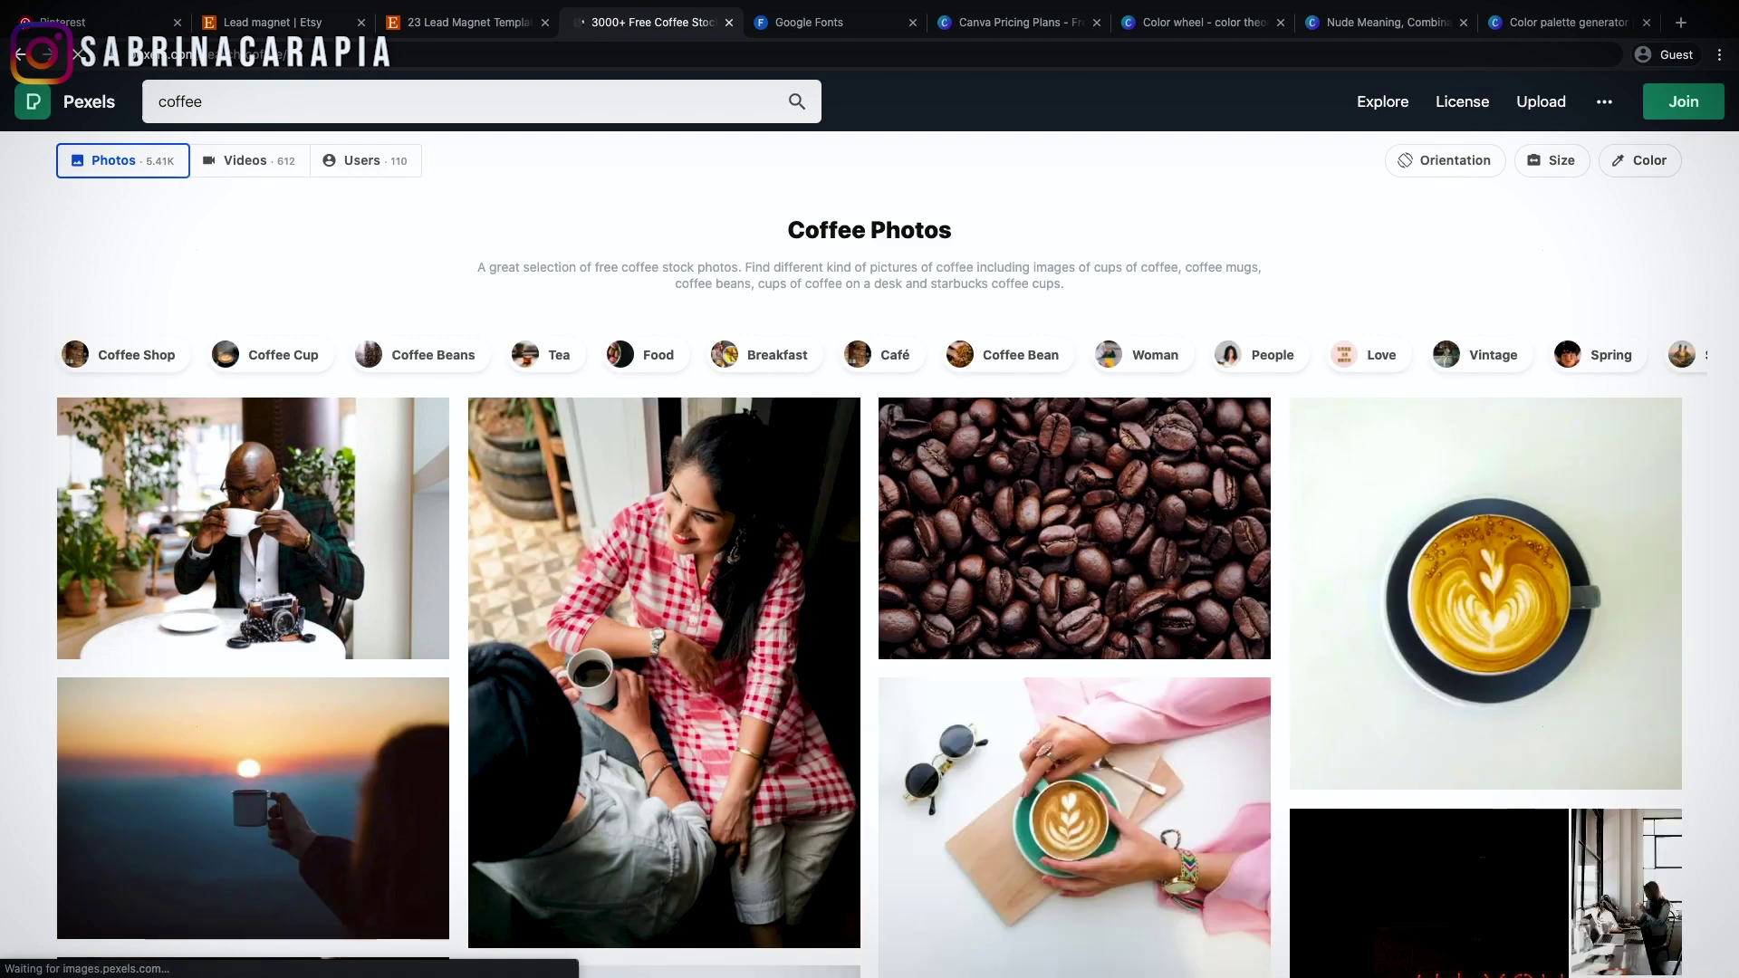
{"action": "scroll", "coordinate": [734, 679], "scroll_direction": "down", "scroll_amount": 5}
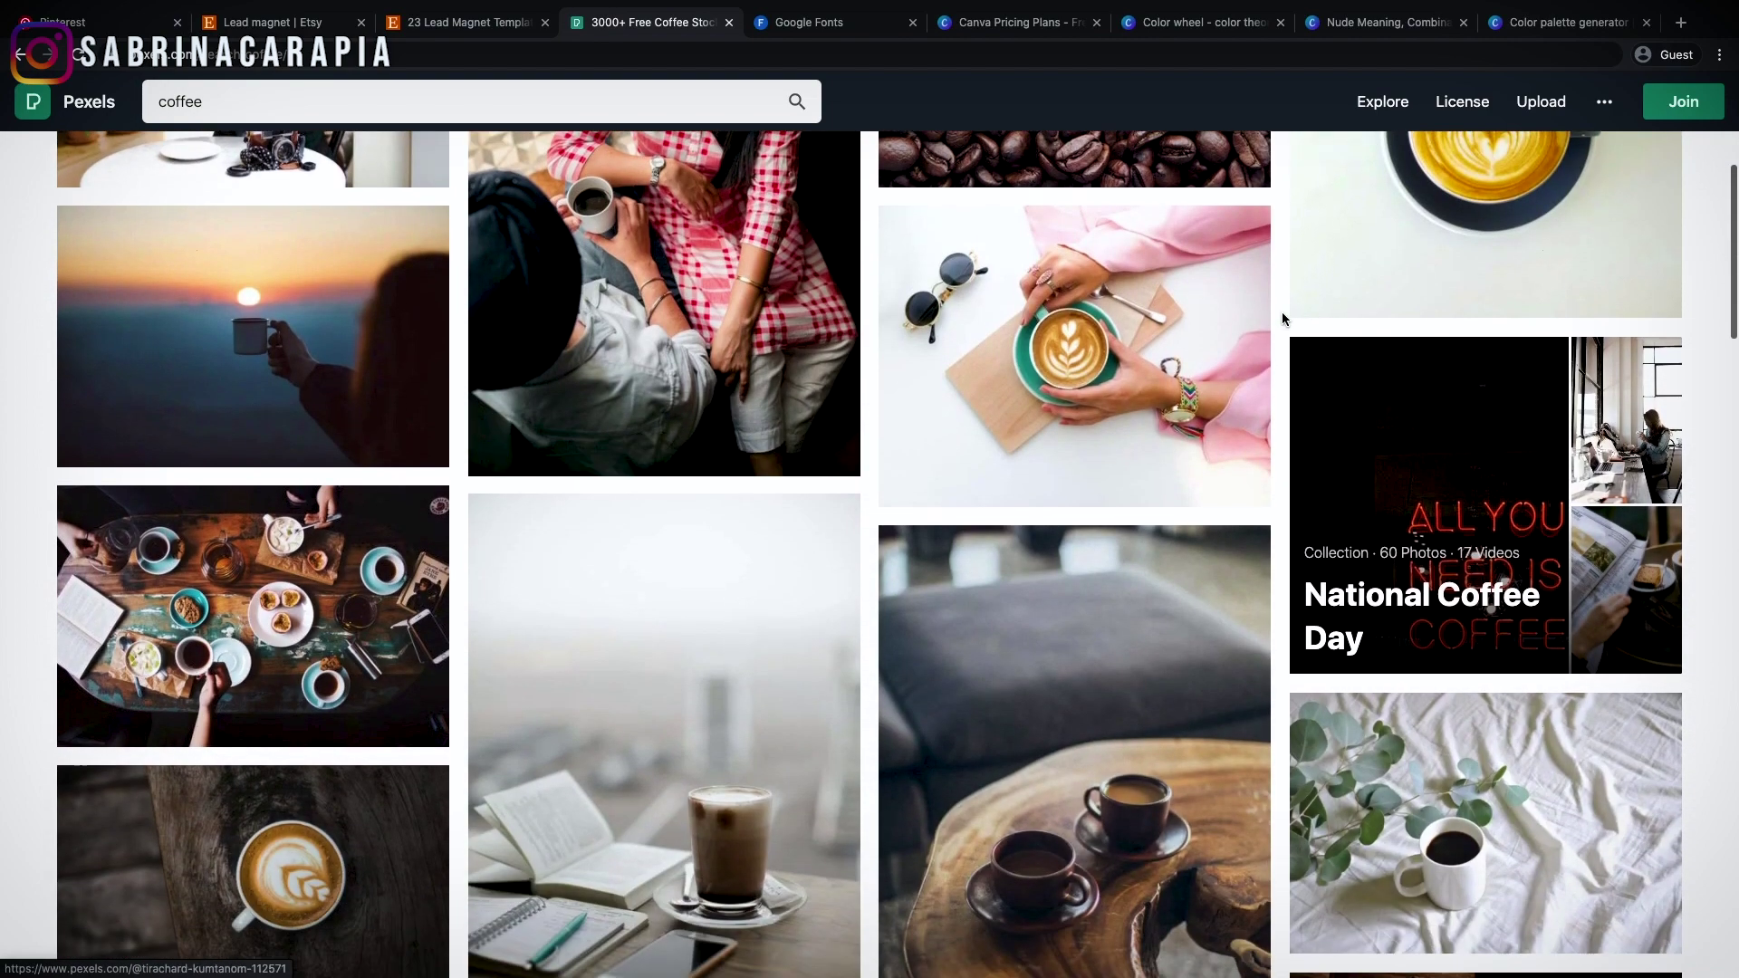
{"action": "scroll", "coordinate": [460, 612], "scroll_direction": "down", "scroll_amount": 8}
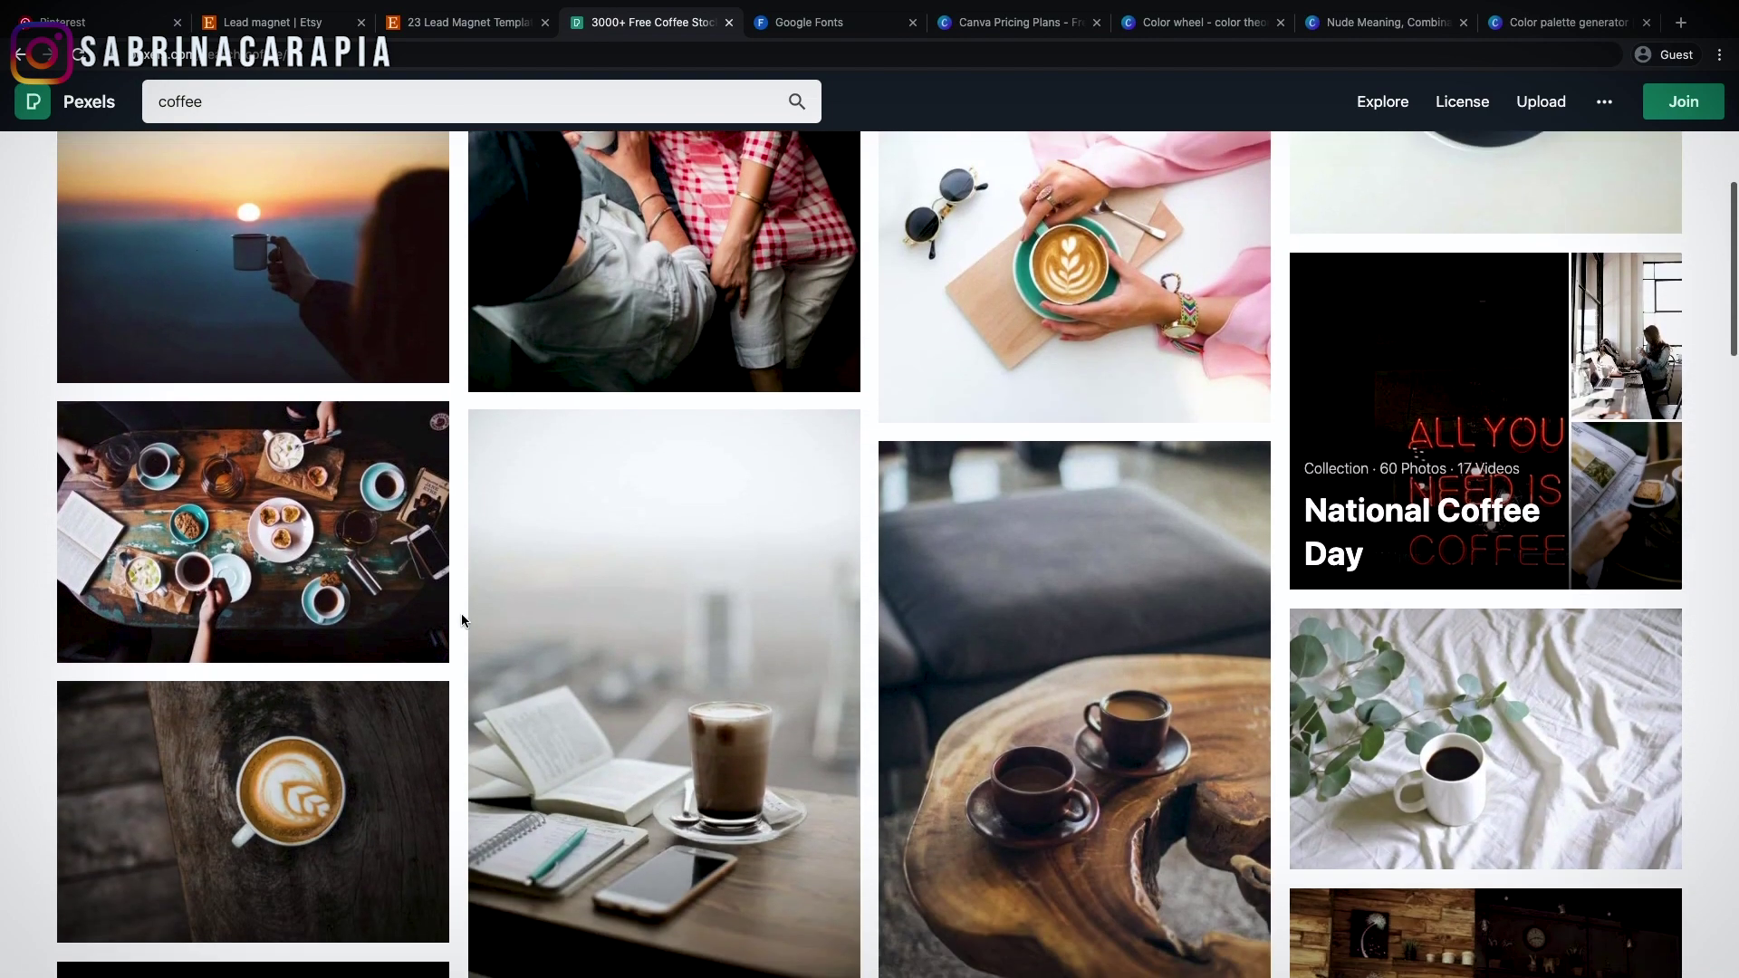
{"action": "scroll", "coordinate": [460, 612], "scroll_direction": "up", "scroll_amount": 13}
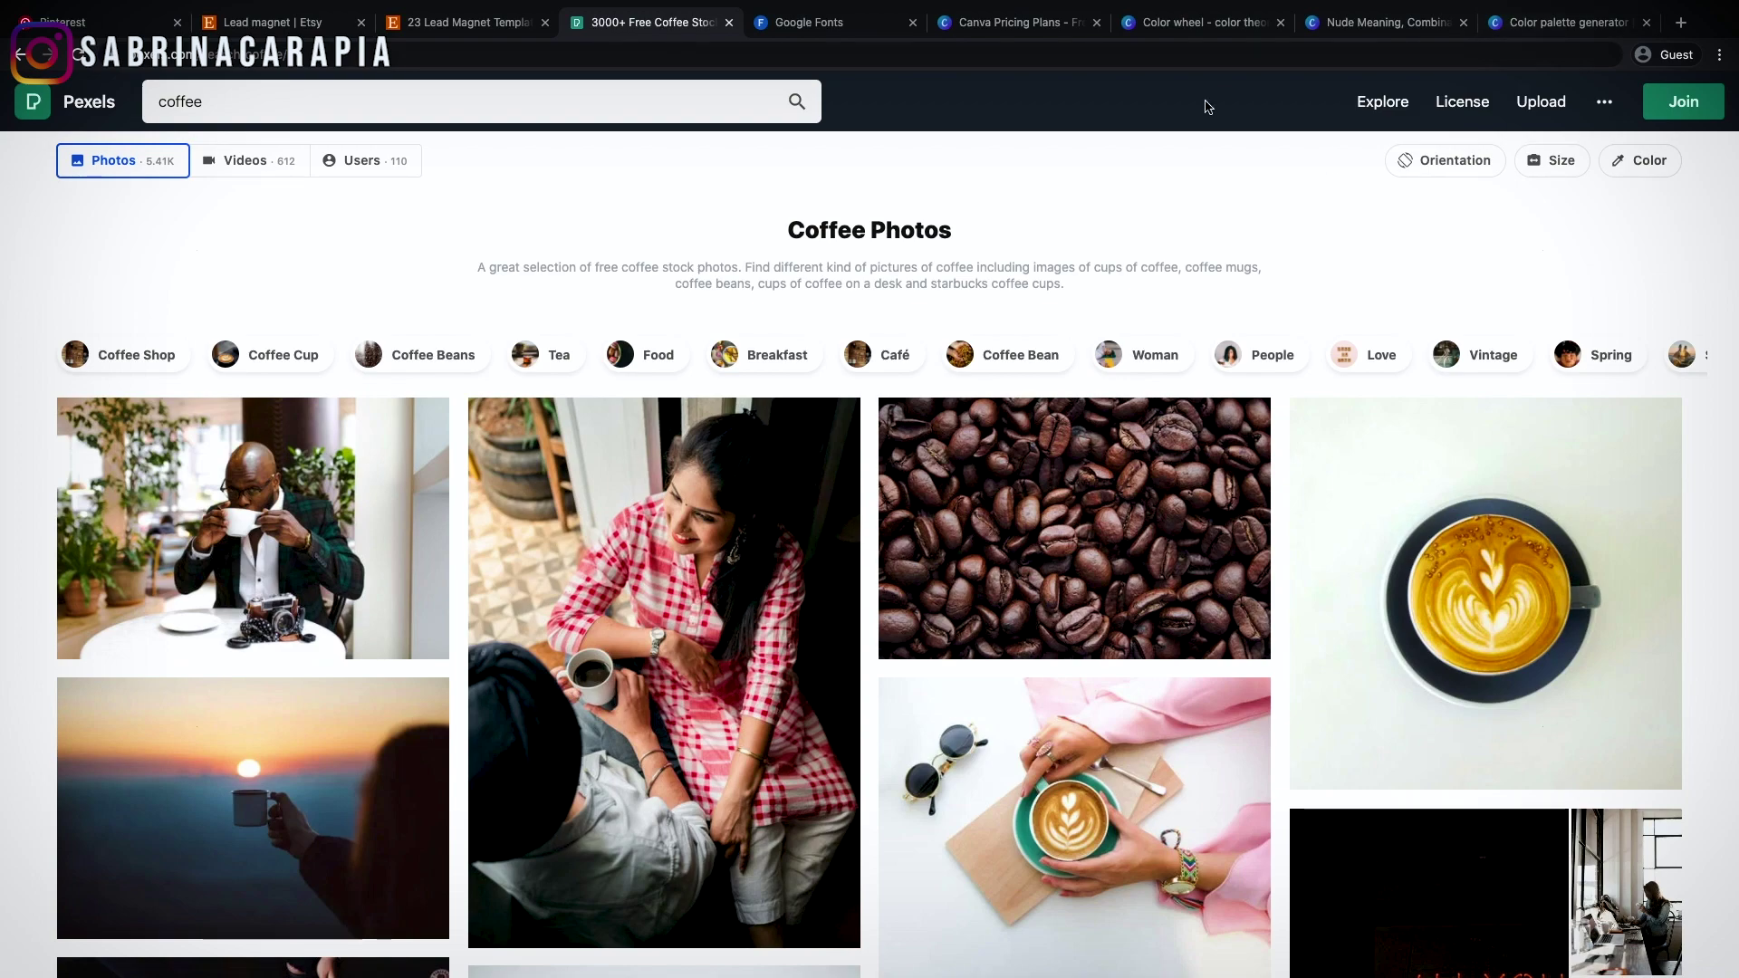
Switch to Google Fonts, set the custom preview text to "home" and compare how the font families render it
{"action": "left_click", "coordinate": [813, 11]}
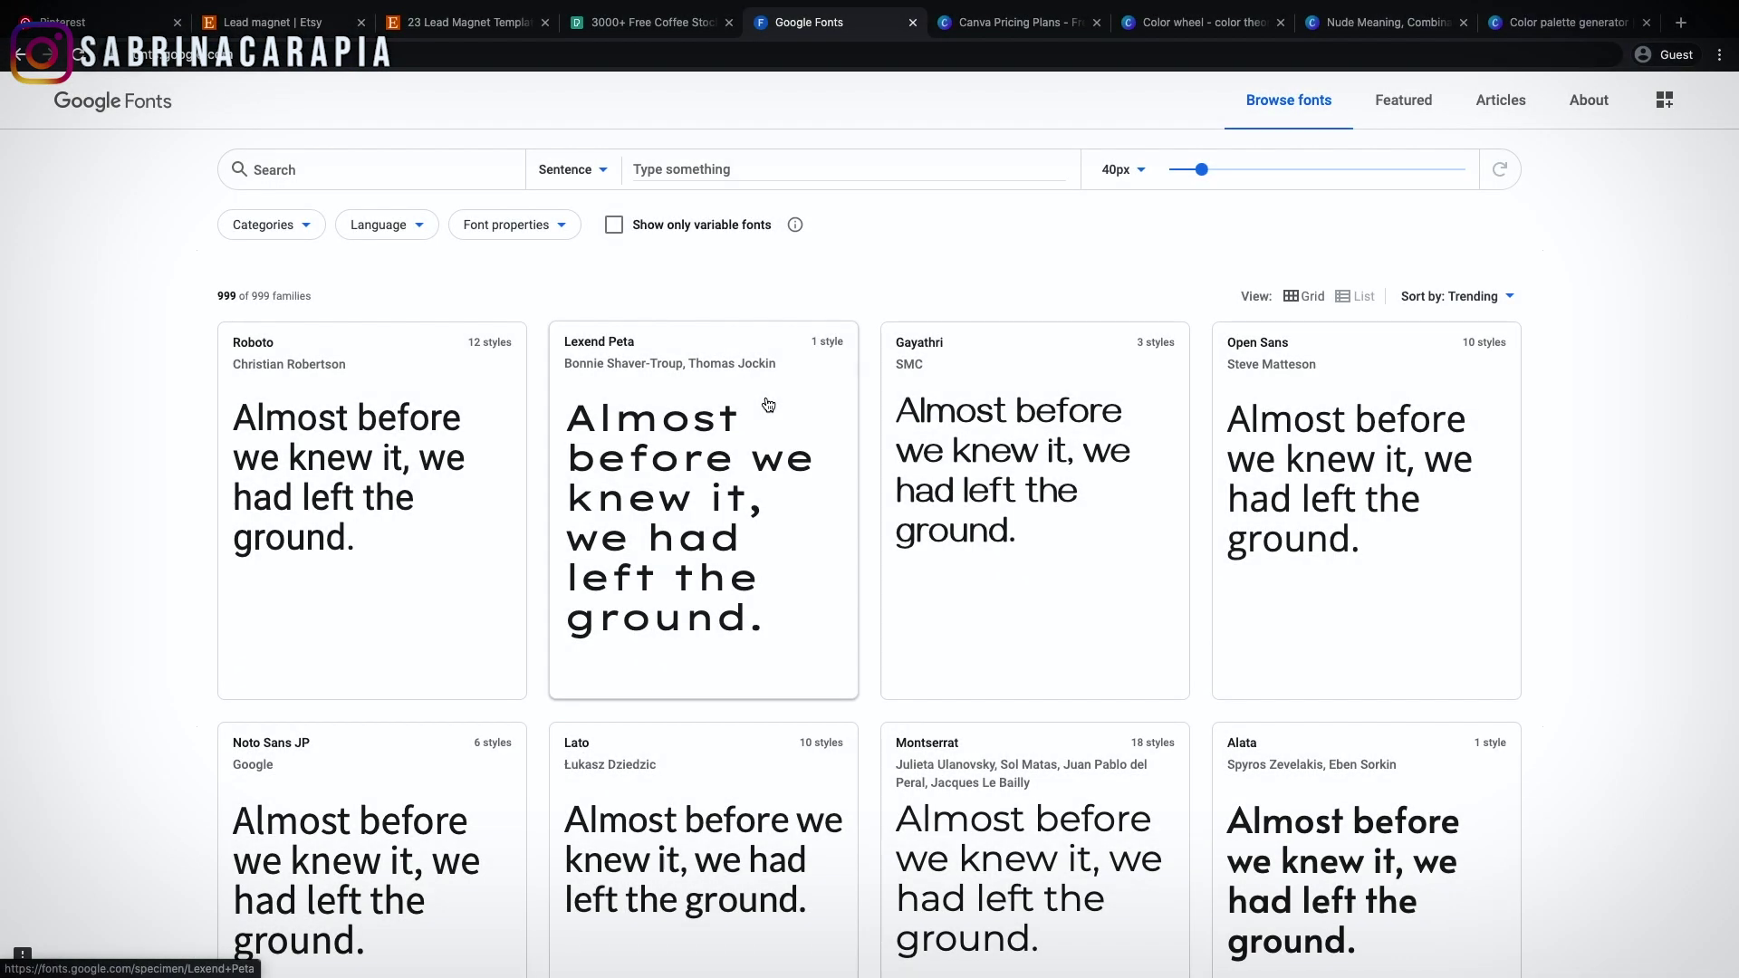
{"action": "left_click", "coordinate": [693, 165]}
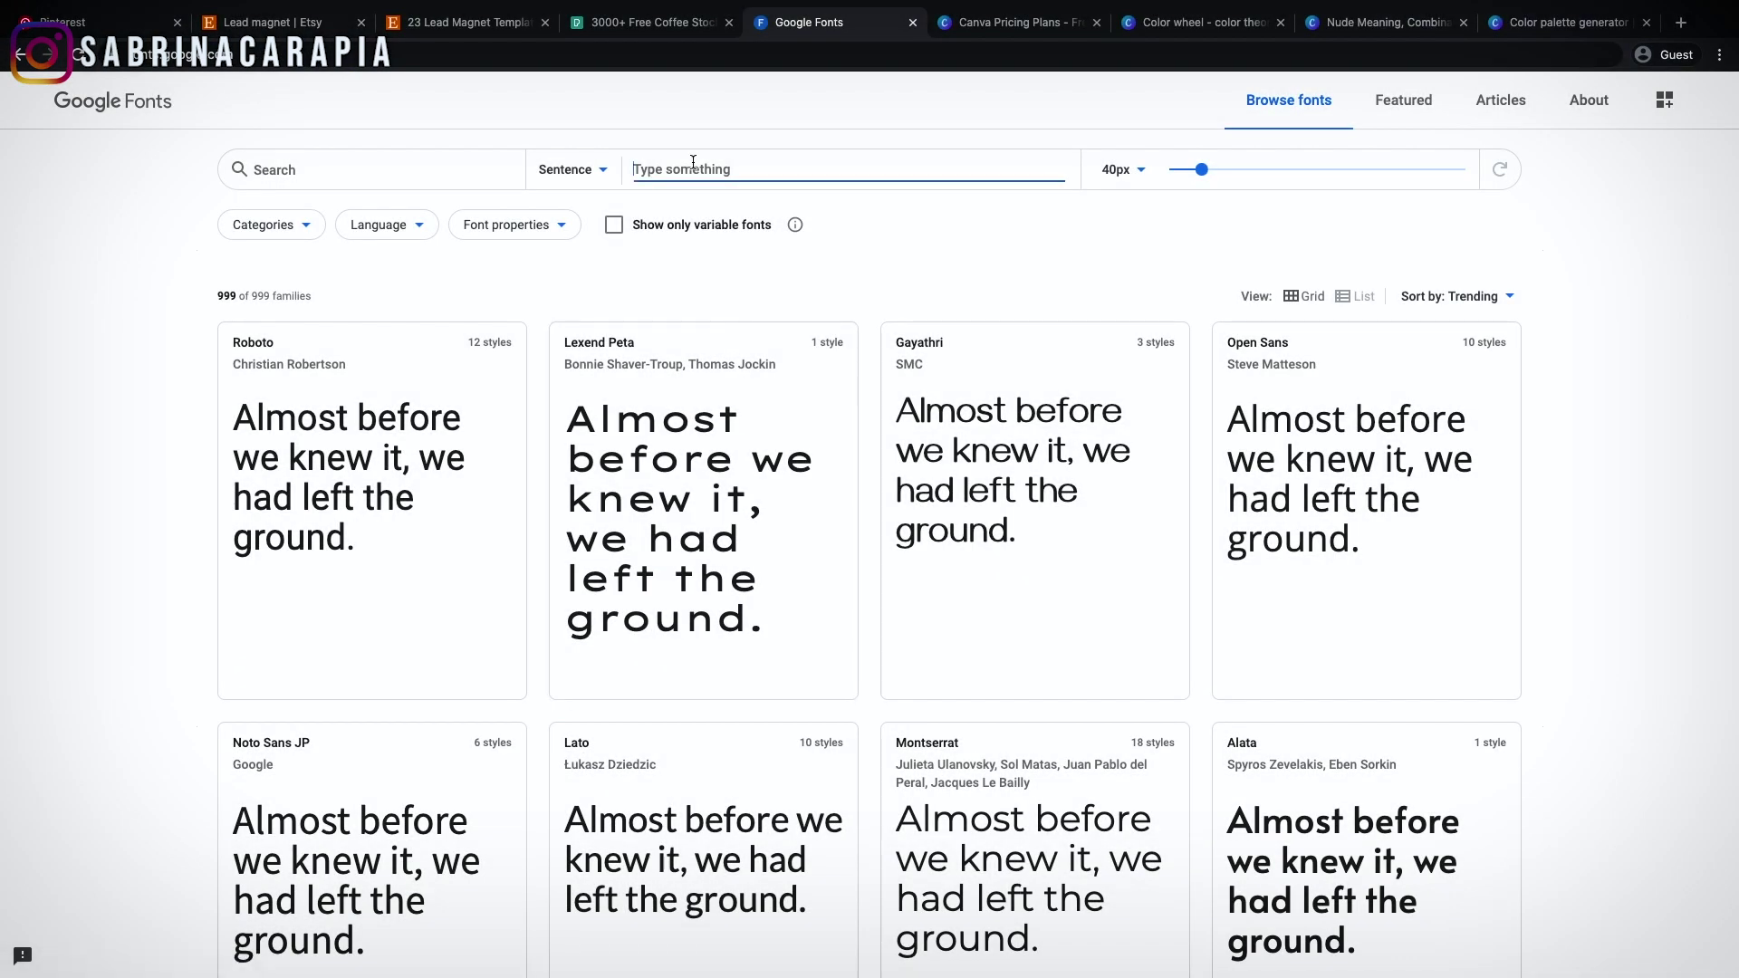
{"action": "type", "text": "home"}
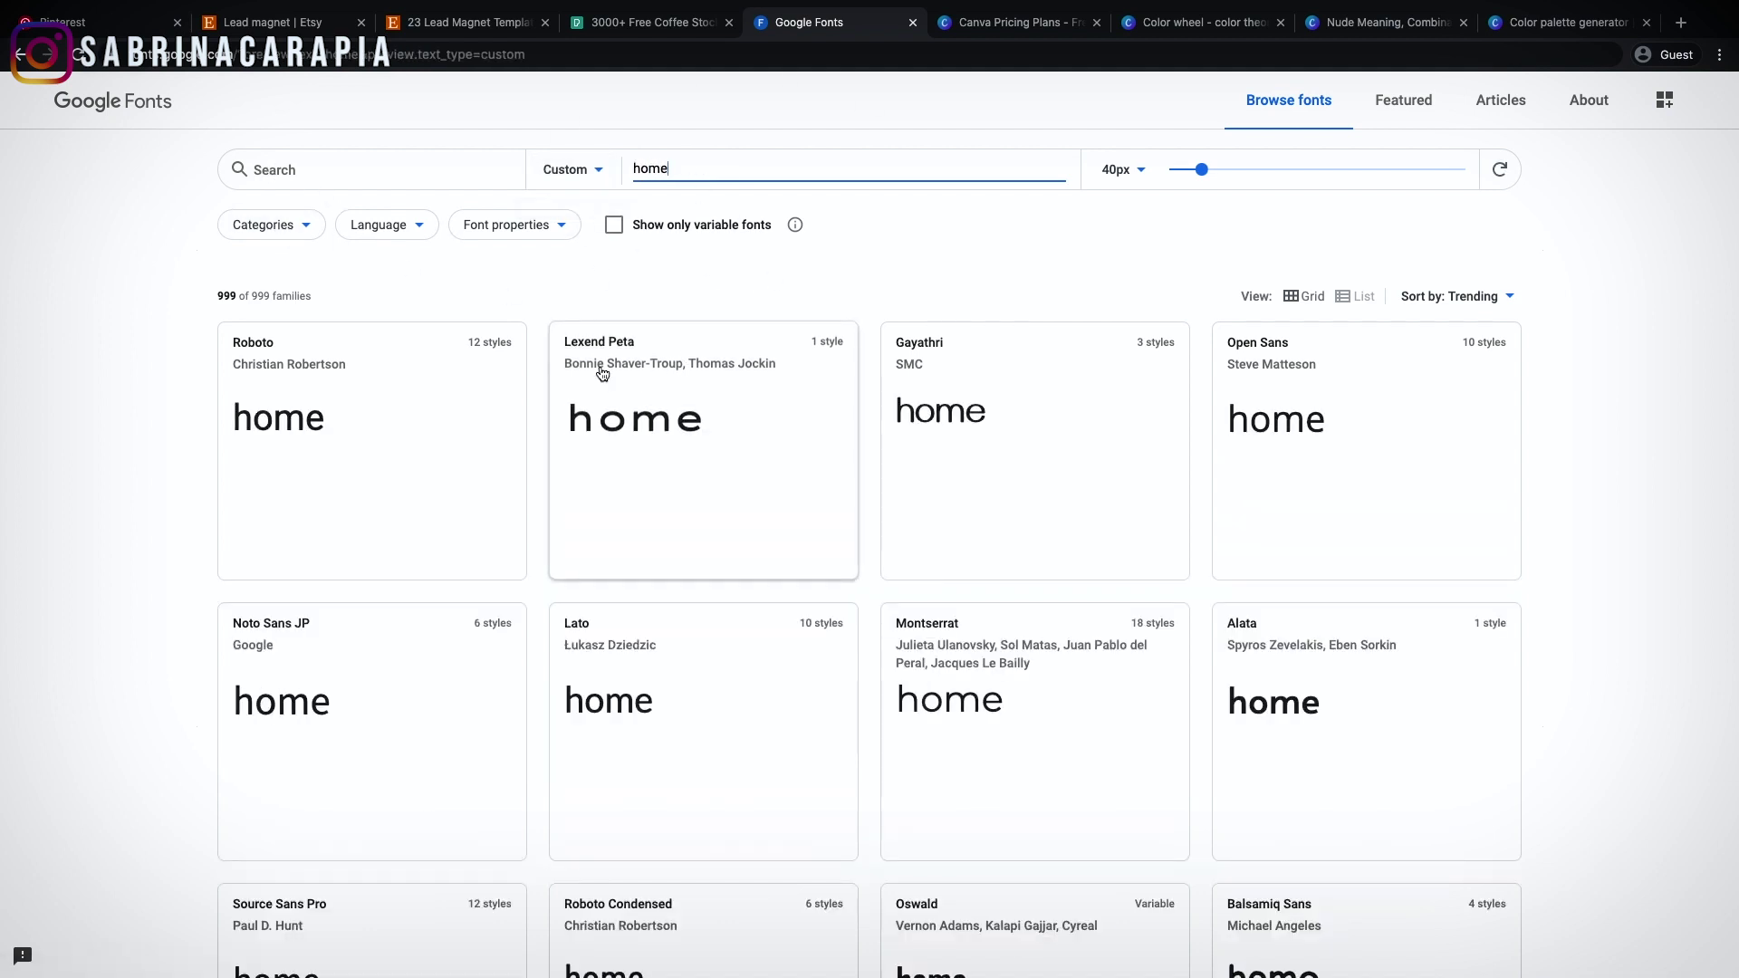
{"action": "scroll", "coordinate": [635, 567], "scroll_direction": "down", "scroll_amount": 10}
{"action": "scroll", "coordinate": [635, 567], "scroll_direction": "down", "scroll_amount": 5}
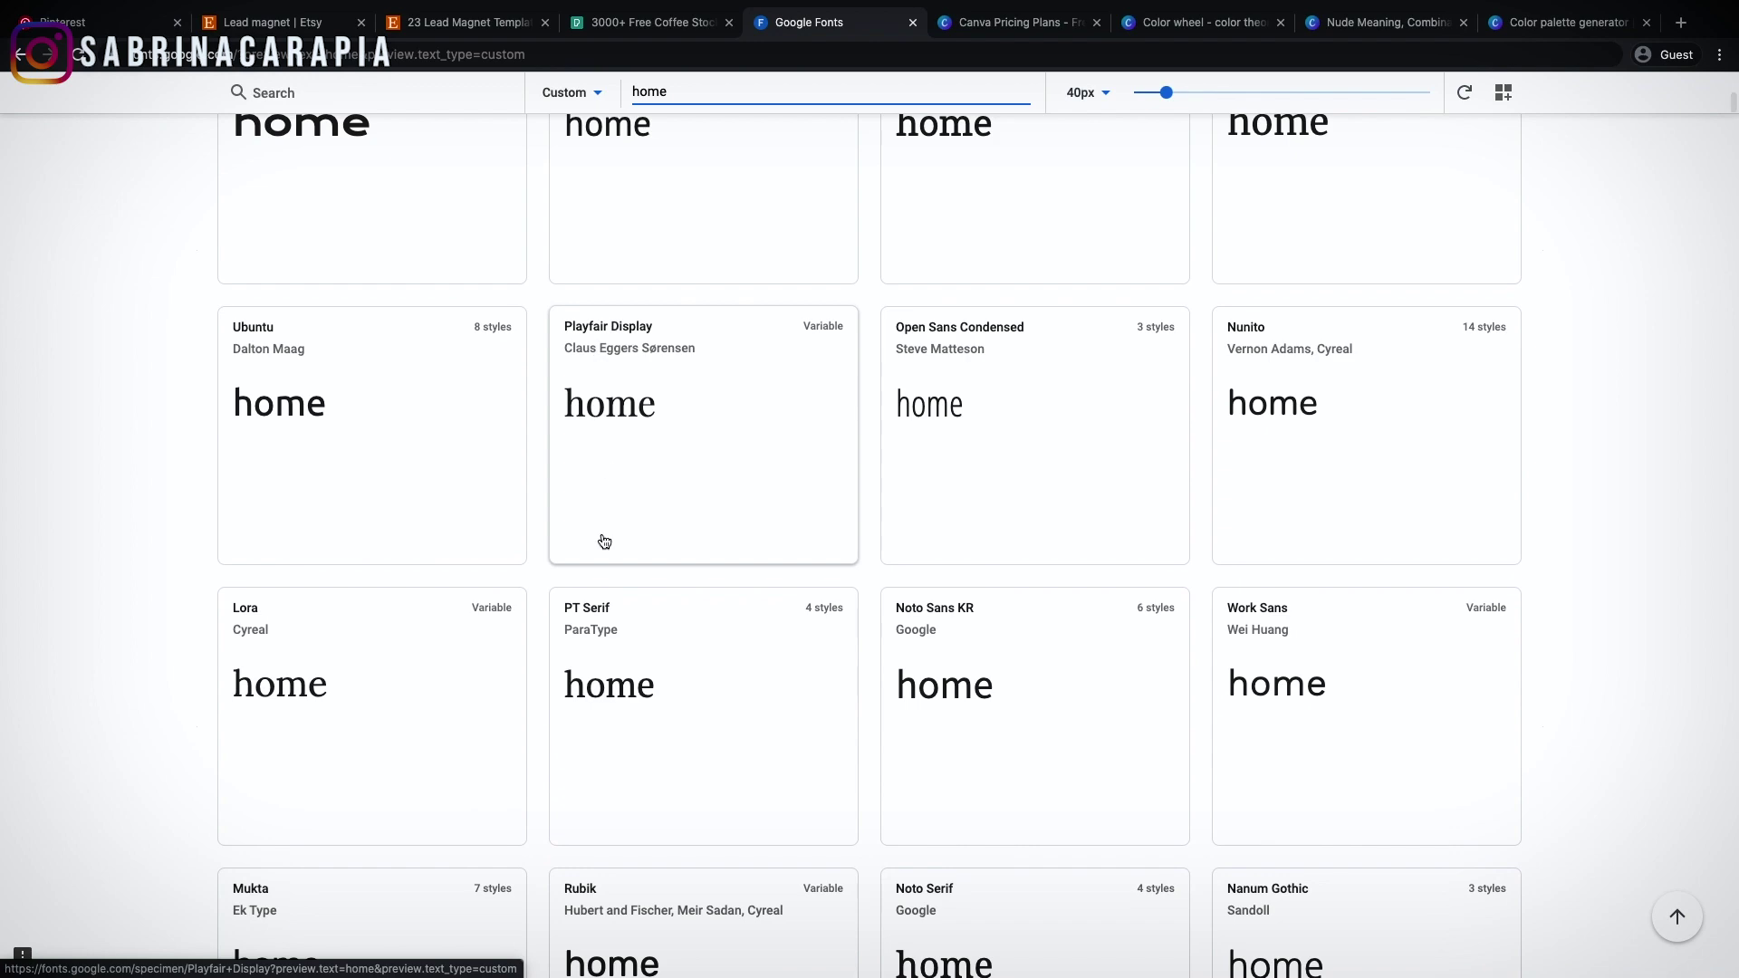
{"action": "scroll", "coordinate": [606, 541], "scroll_direction": "up", "scroll_amount": 15}
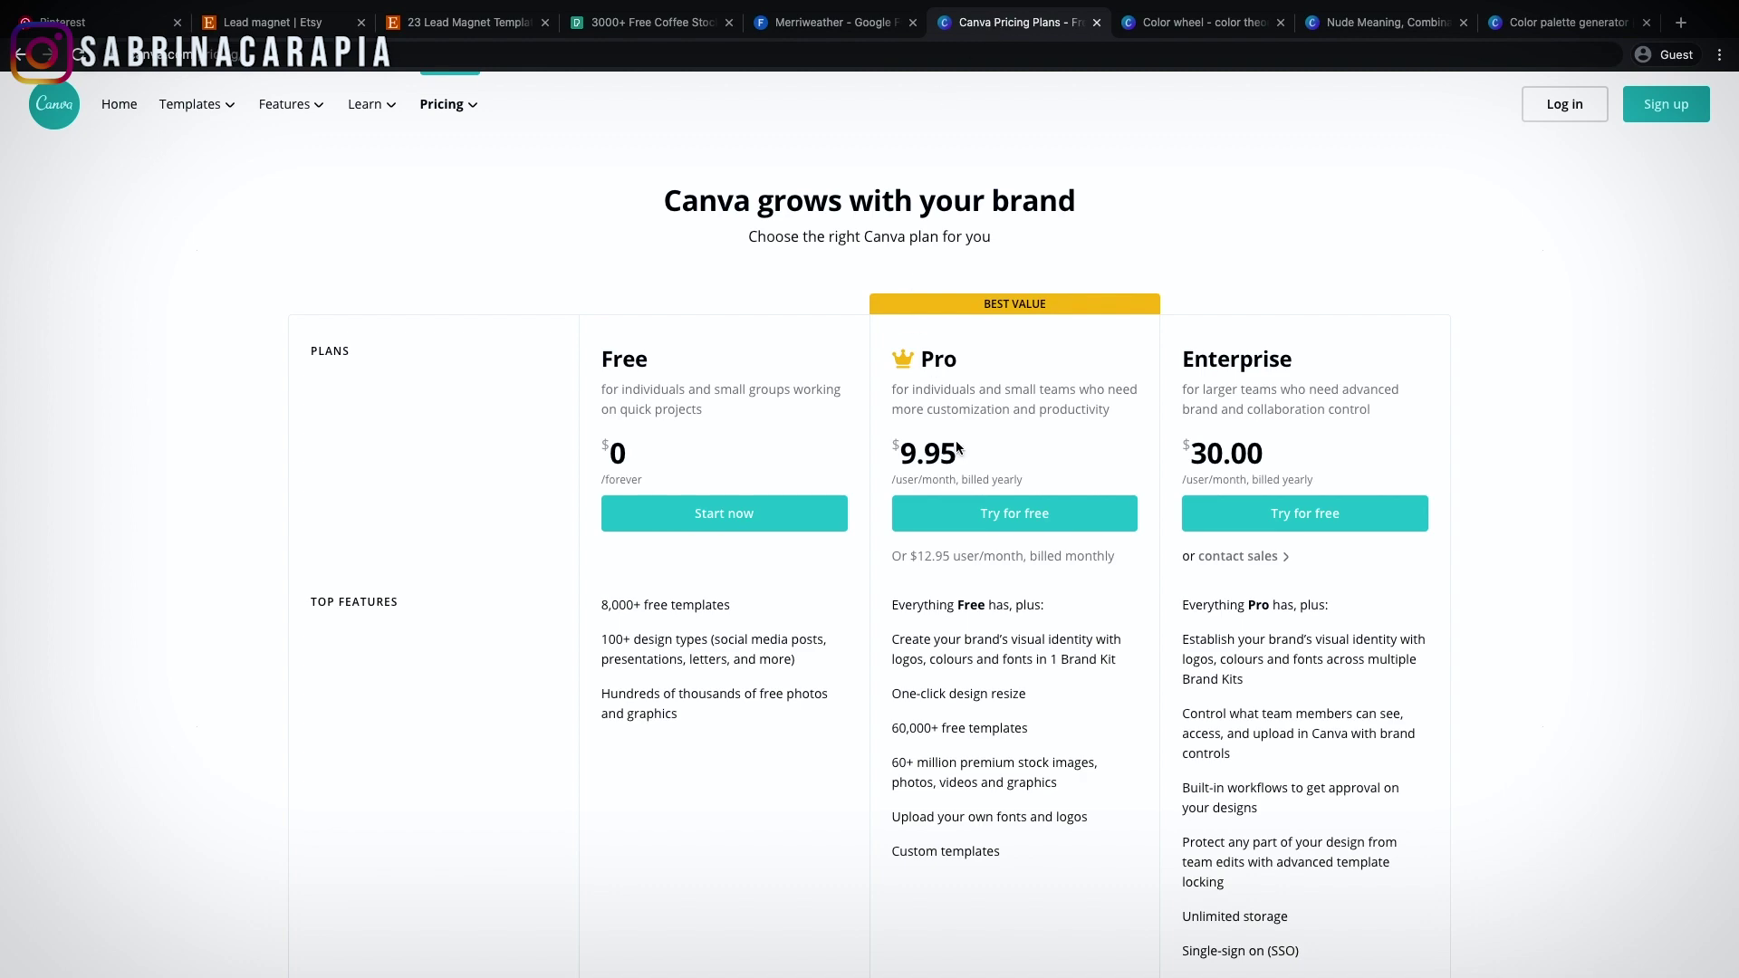
Compare the prices and top features of the Free, Pro and Enterprise plans on Canva's pricing page
{"action": "scroll", "coordinate": [957, 447], "scroll_direction": "down", "scroll_amount": 8}
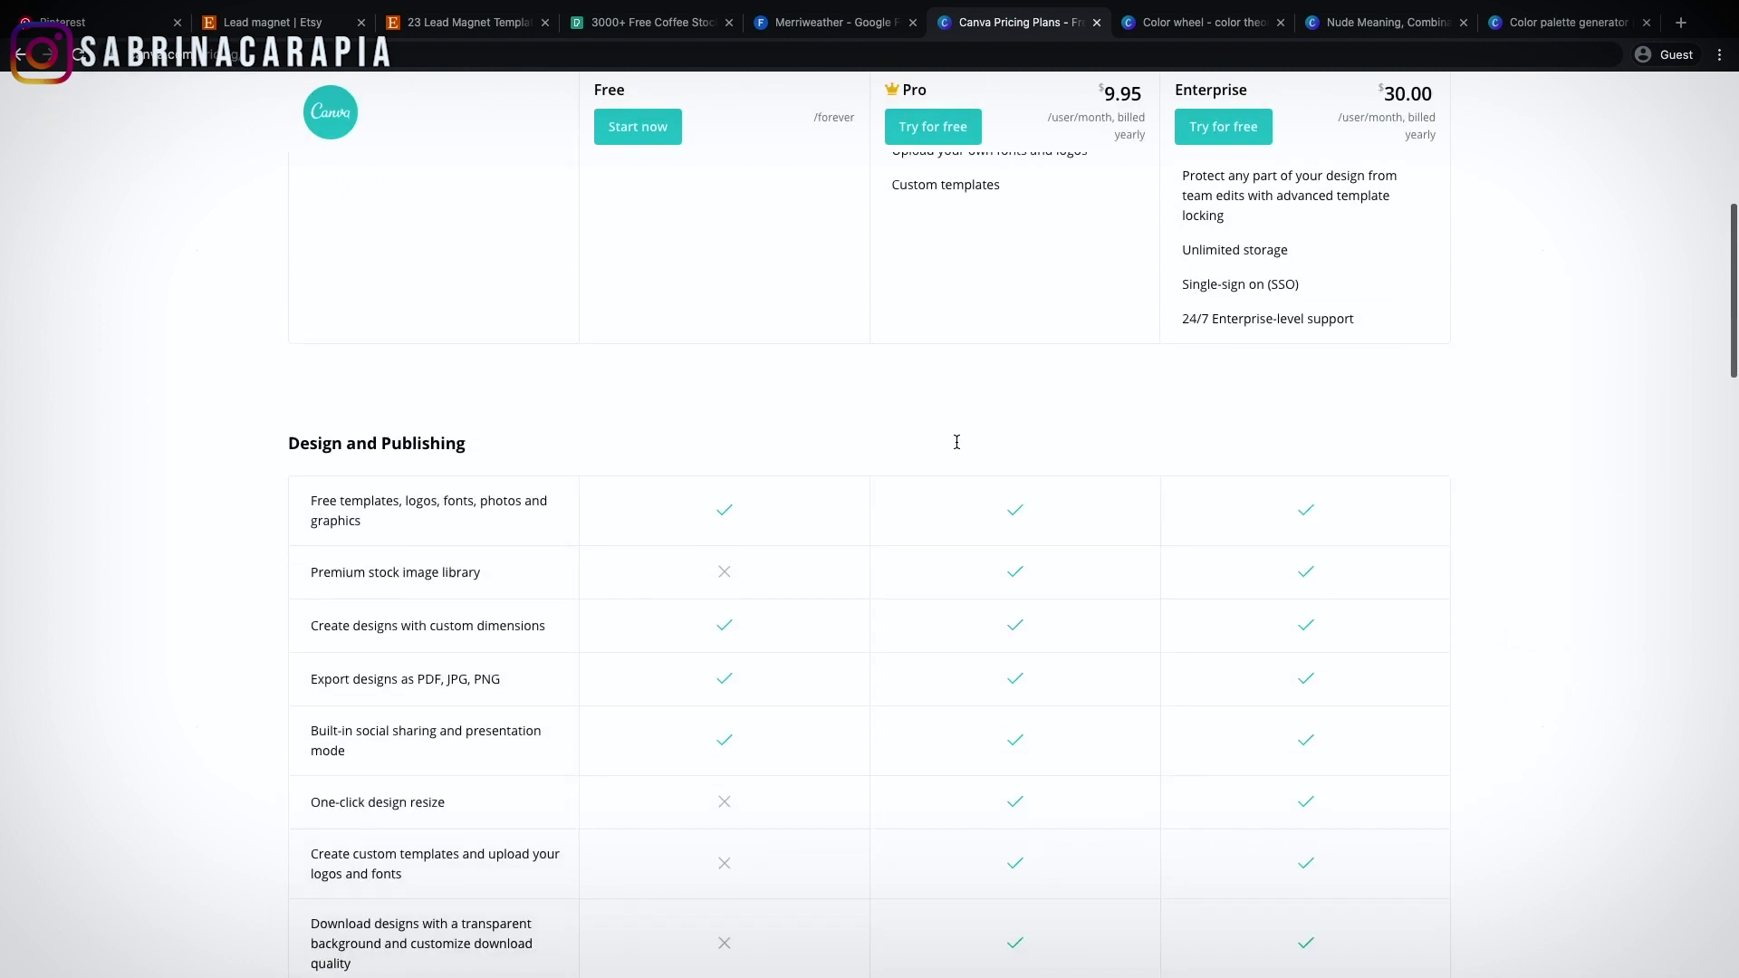
{"action": "scroll", "coordinate": [954, 446], "scroll_direction": "up", "scroll_amount": 8}
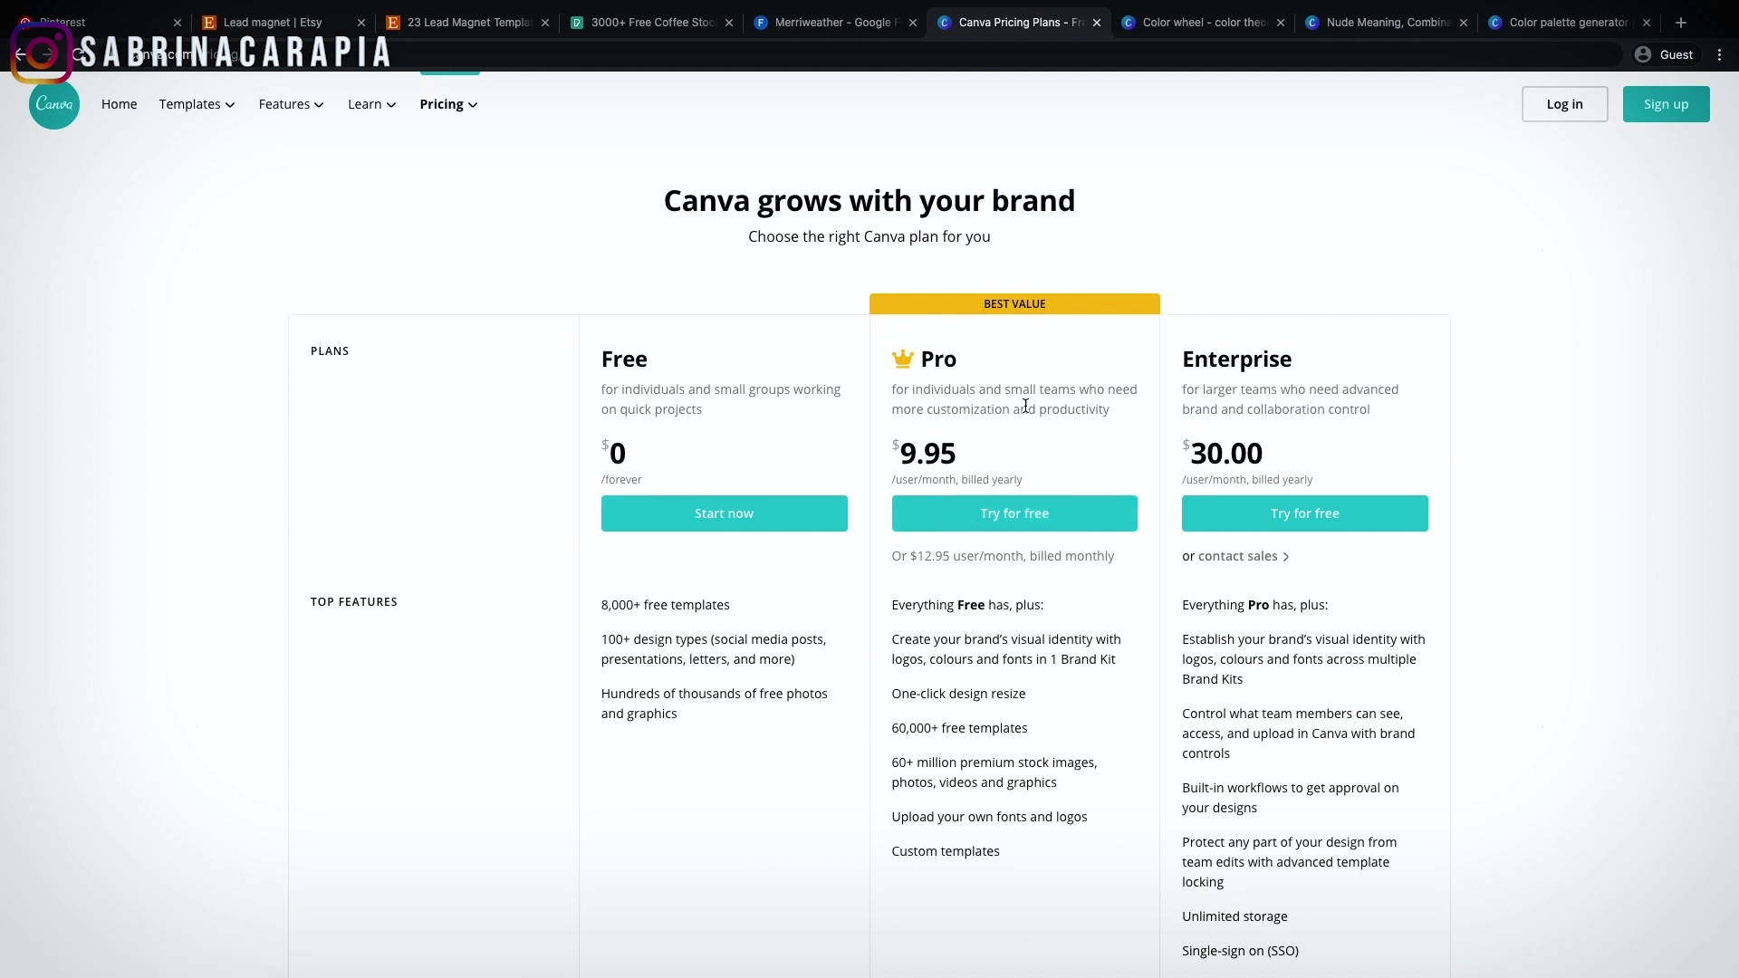
{"action": "scroll", "coordinate": [1035, 401], "scroll_direction": "down", "scroll_amount": 5}
{"action": "scroll", "coordinate": [1024, 420], "scroll_direction": "up", "scroll_amount": 2}
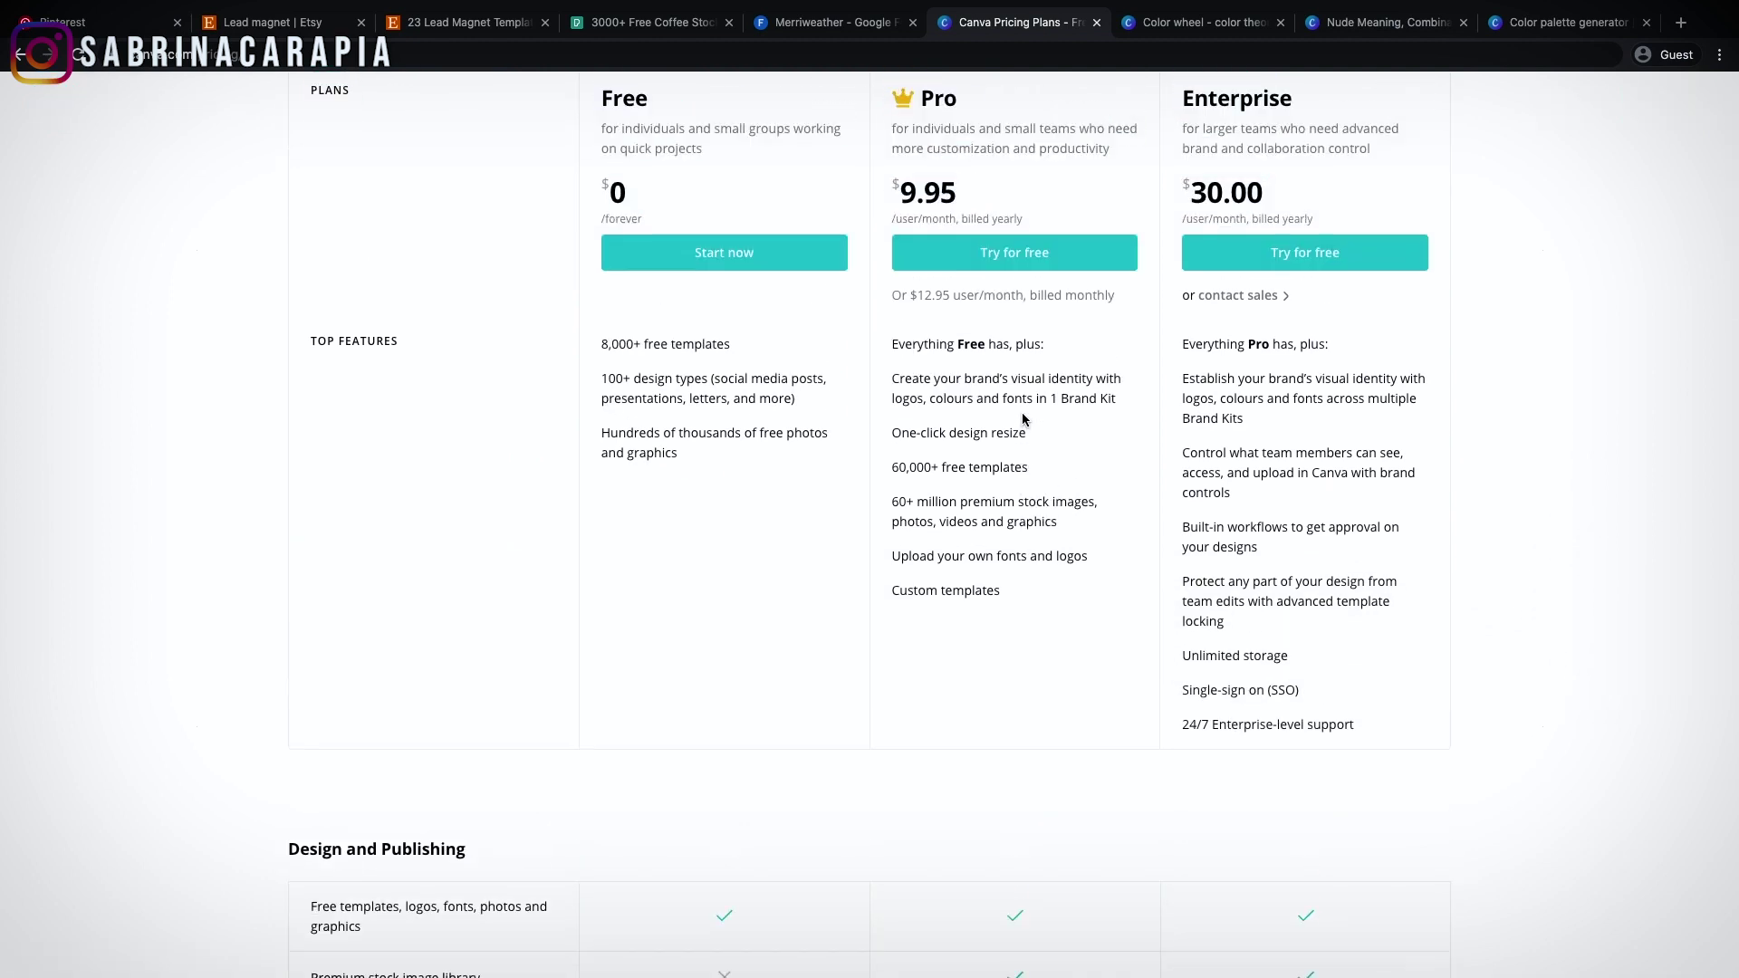
{"action": "scroll", "coordinate": [1023, 419], "scroll_direction": "up", "scroll_amount": 1}
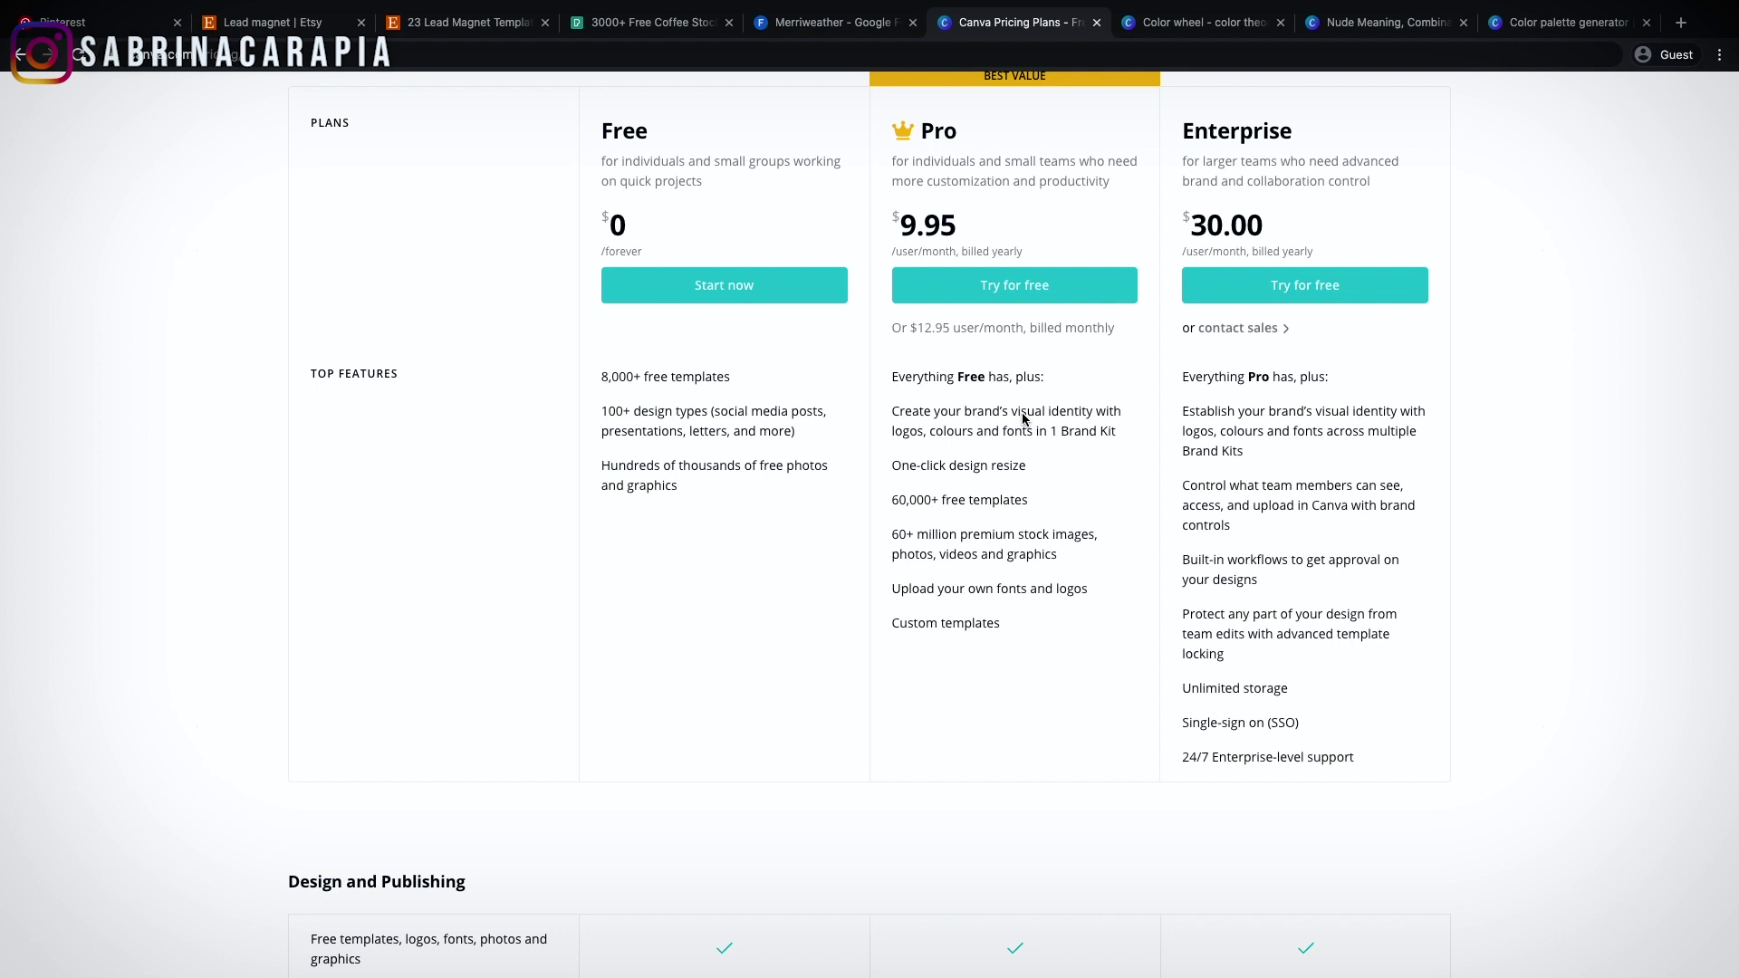
{"action": "scroll", "coordinate": [1022, 414], "scroll_direction": "down", "scroll_amount": 1}
{"action": "scroll", "coordinate": [1023, 417], "scroll_direction": "up", "scroll_amount": 4}
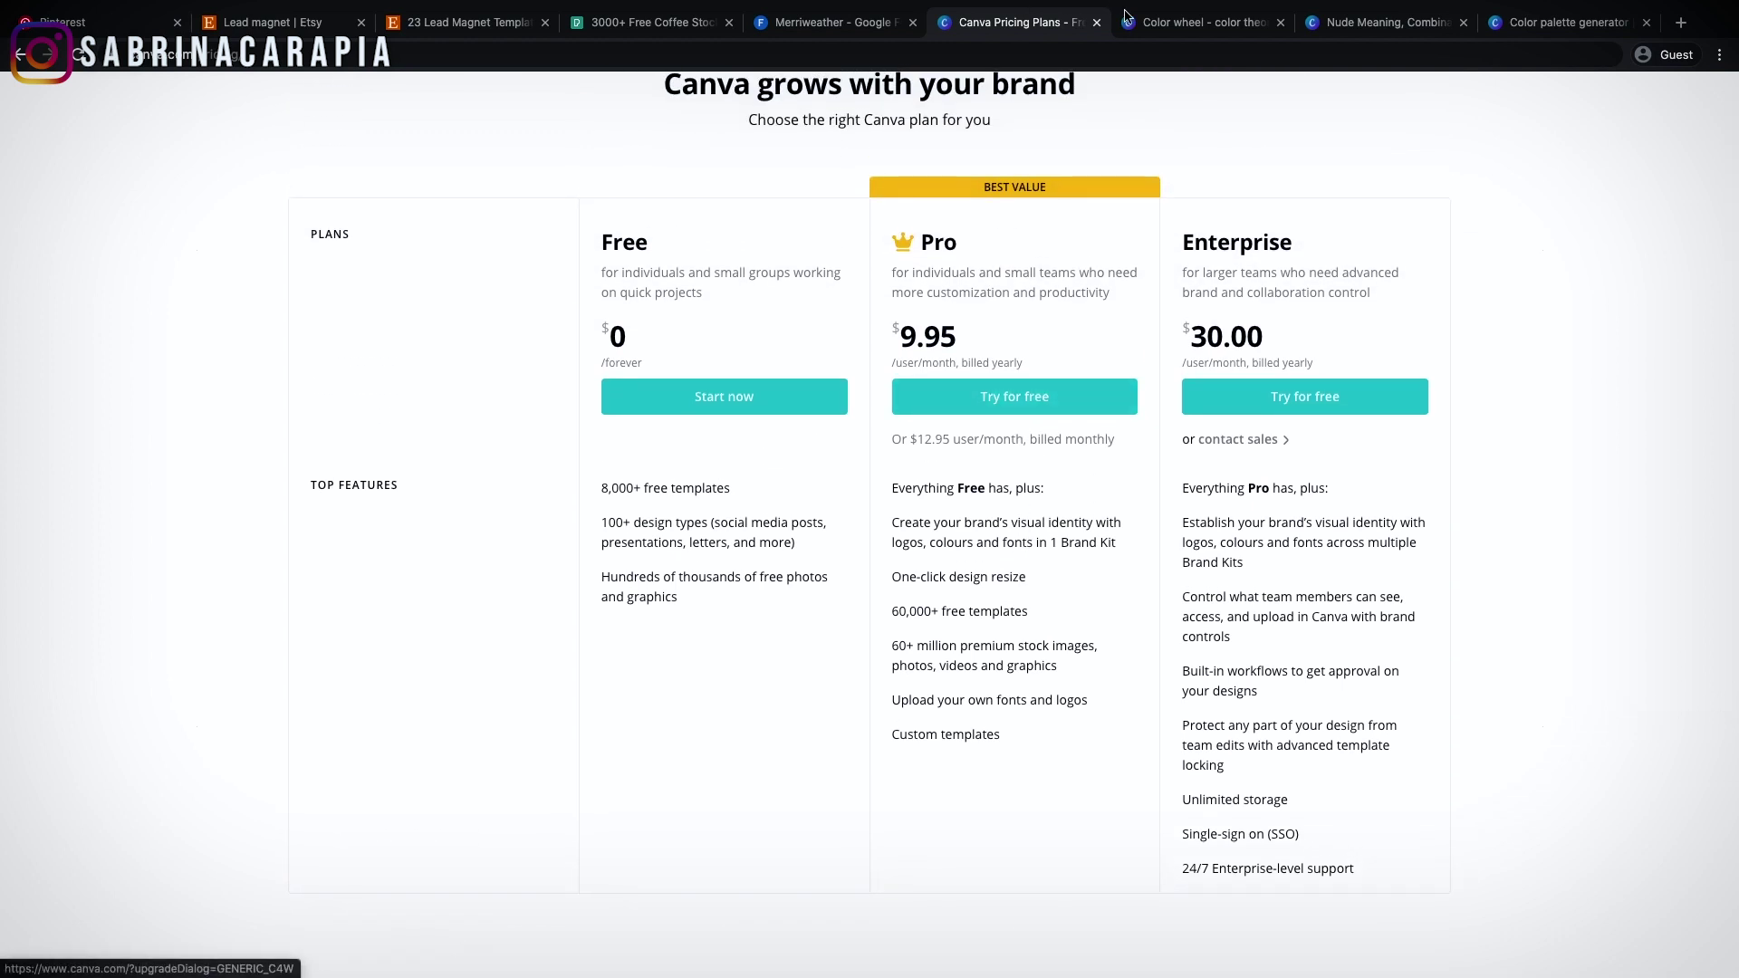
Open Canva's Color wheel page and look over the wheel, its combination options and the color theory text
{"action": "left_click", "coordinate": [1171, 22]}
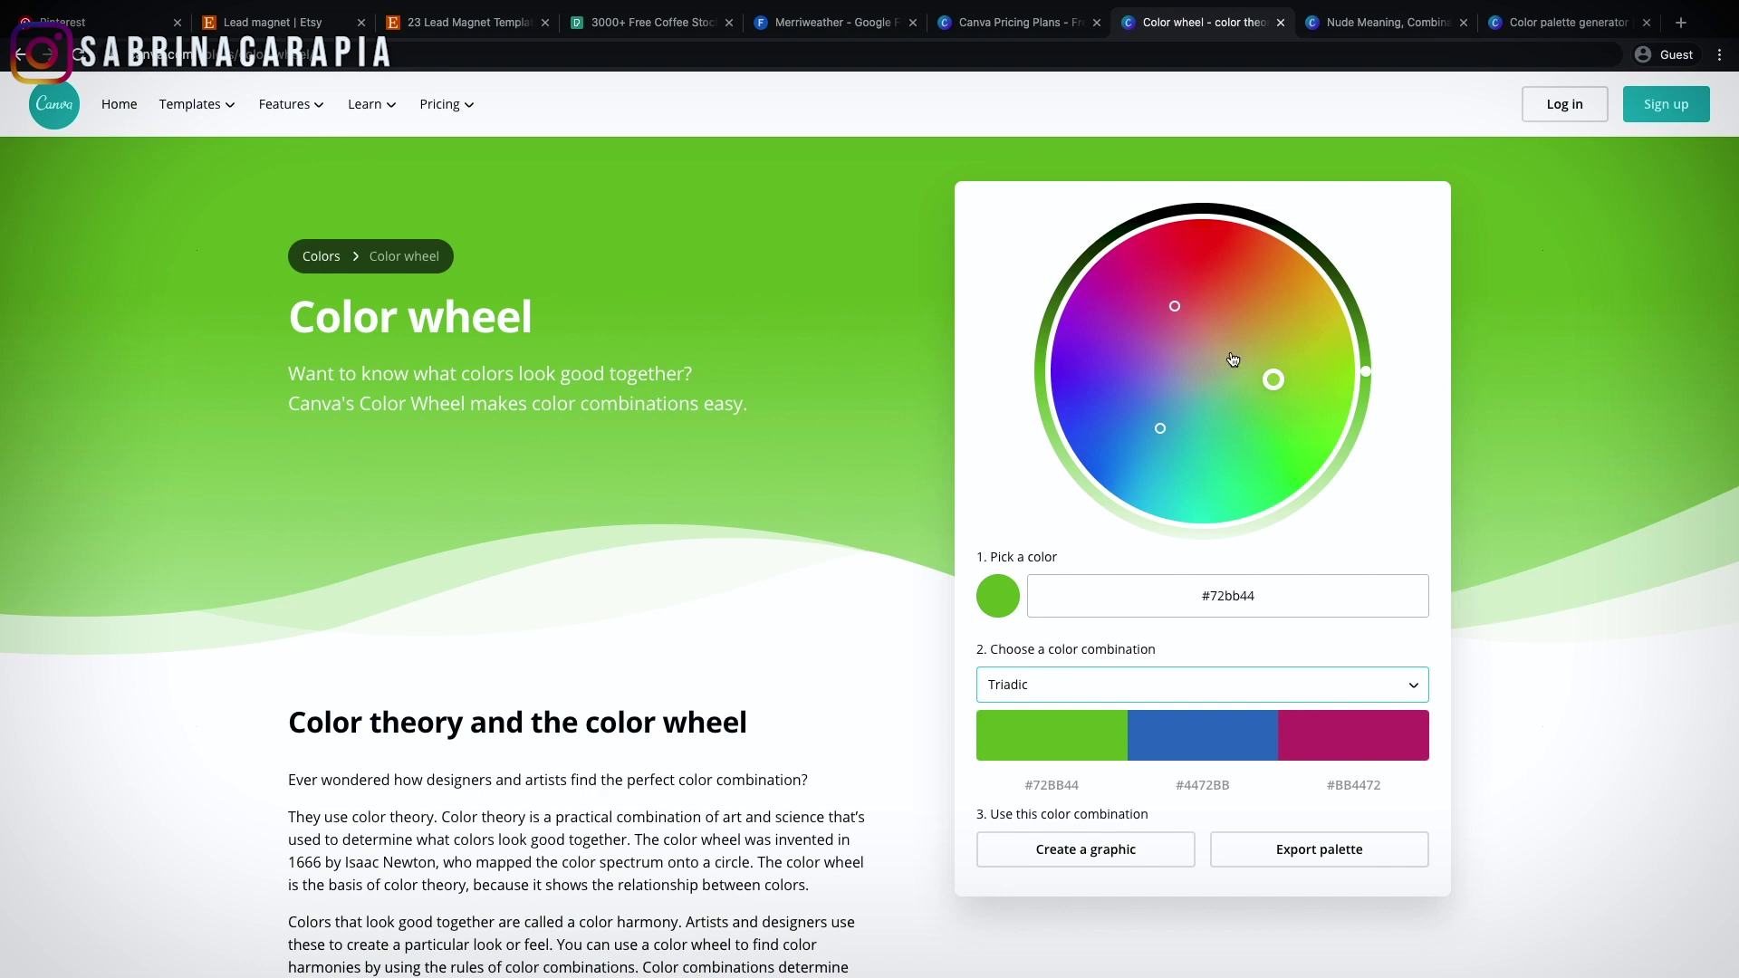
{"action": "scroll", "coordinate": [1075, 445], "scroll_direction": "down", "scroll_amount": 6}
{"action": "scroll", "coordinate": [1074, 446], "scroll_direction": "up", "scroll_amount": 7}
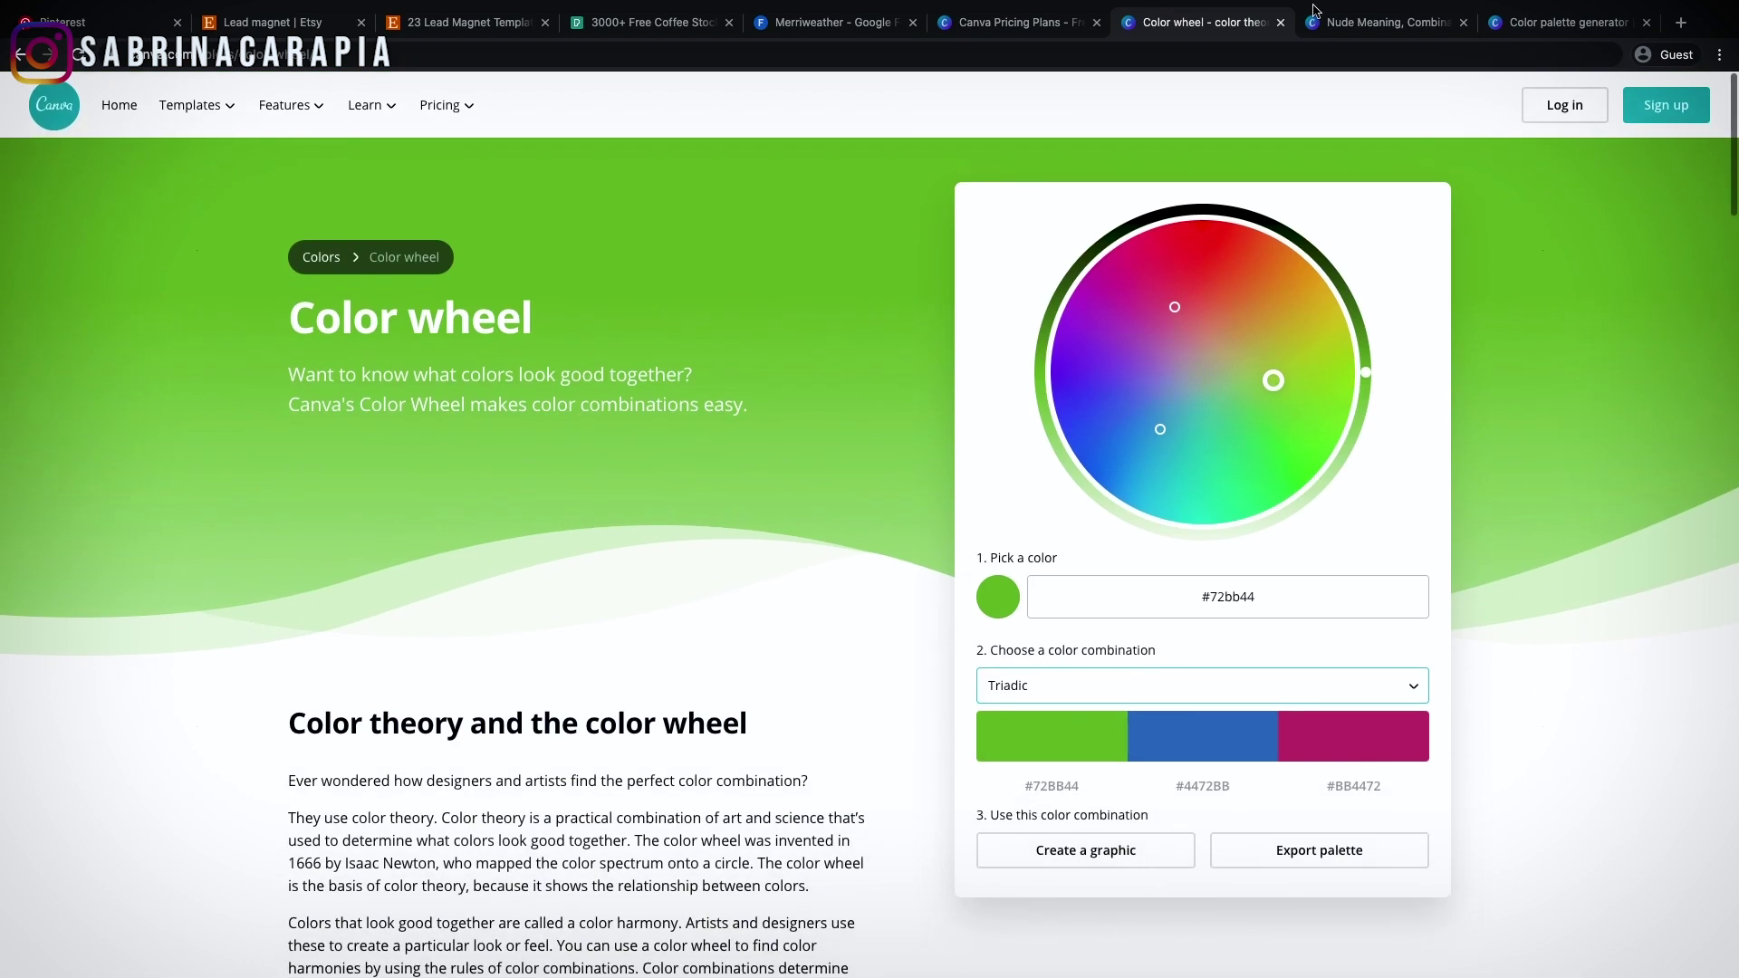
Open Canva's page on the color Nude, bring up more color combinations and look through the palettes
{"action": "left_click", "coordinate": [1413, 20]}
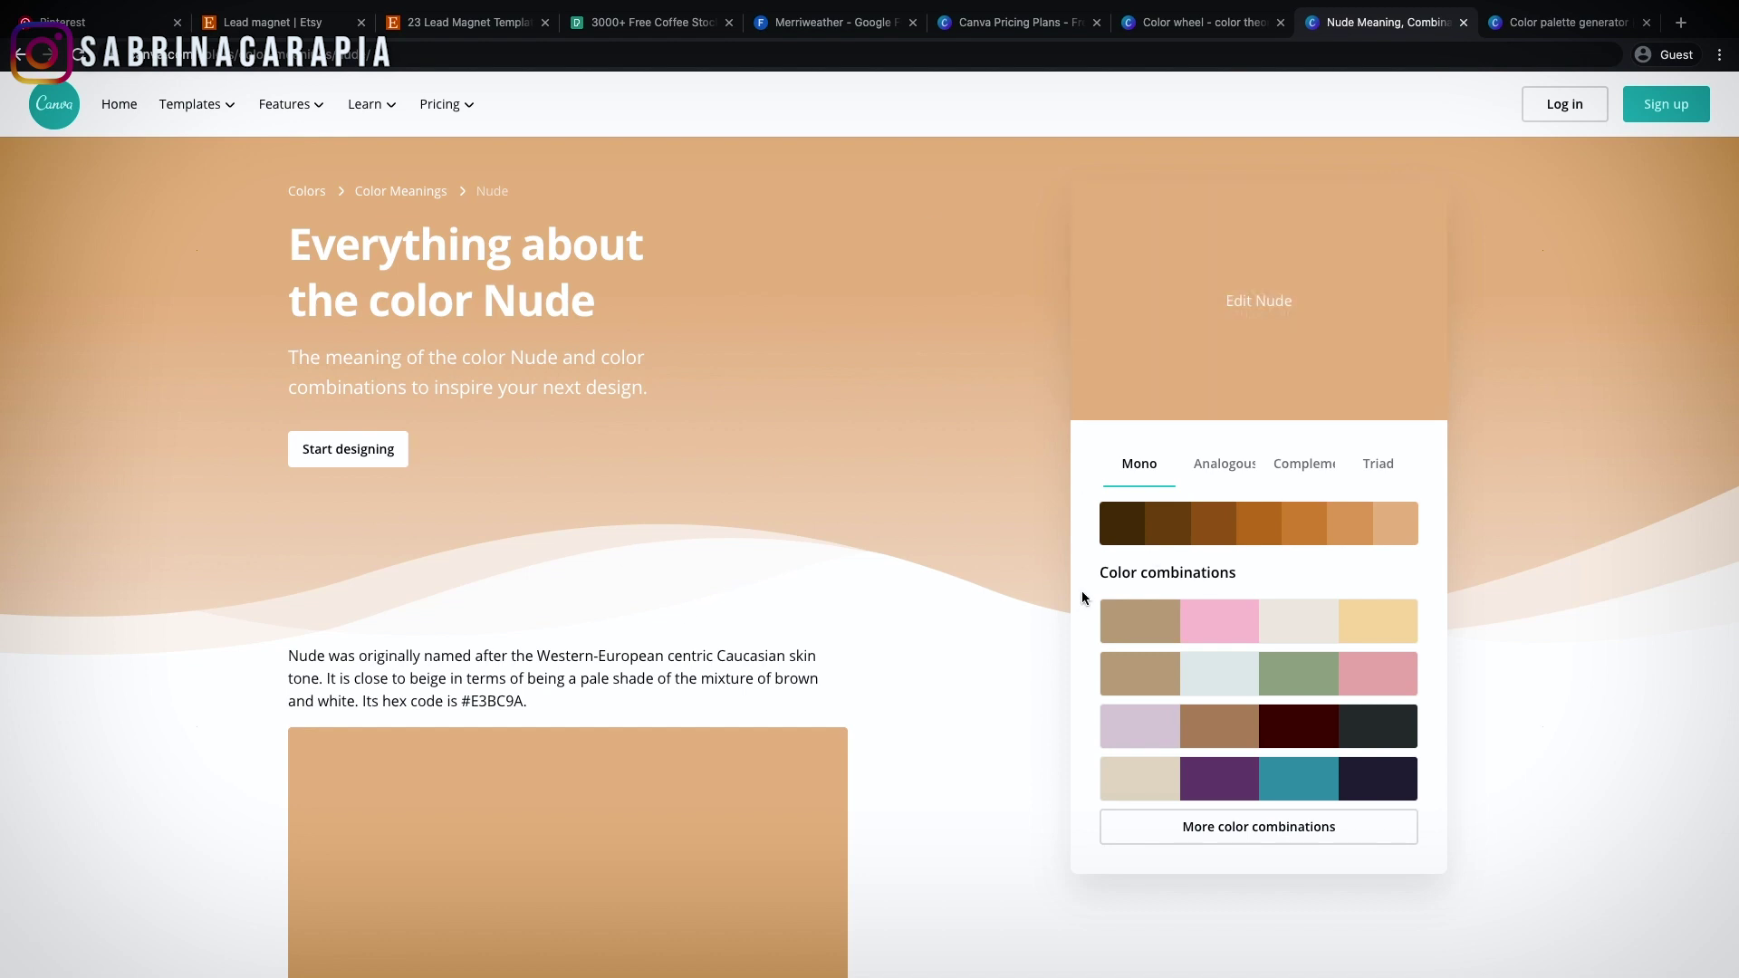
{"action": "scroll", "coordinate": [1411, 595], "scroll_direction": "down", "scroll_amount": 4}
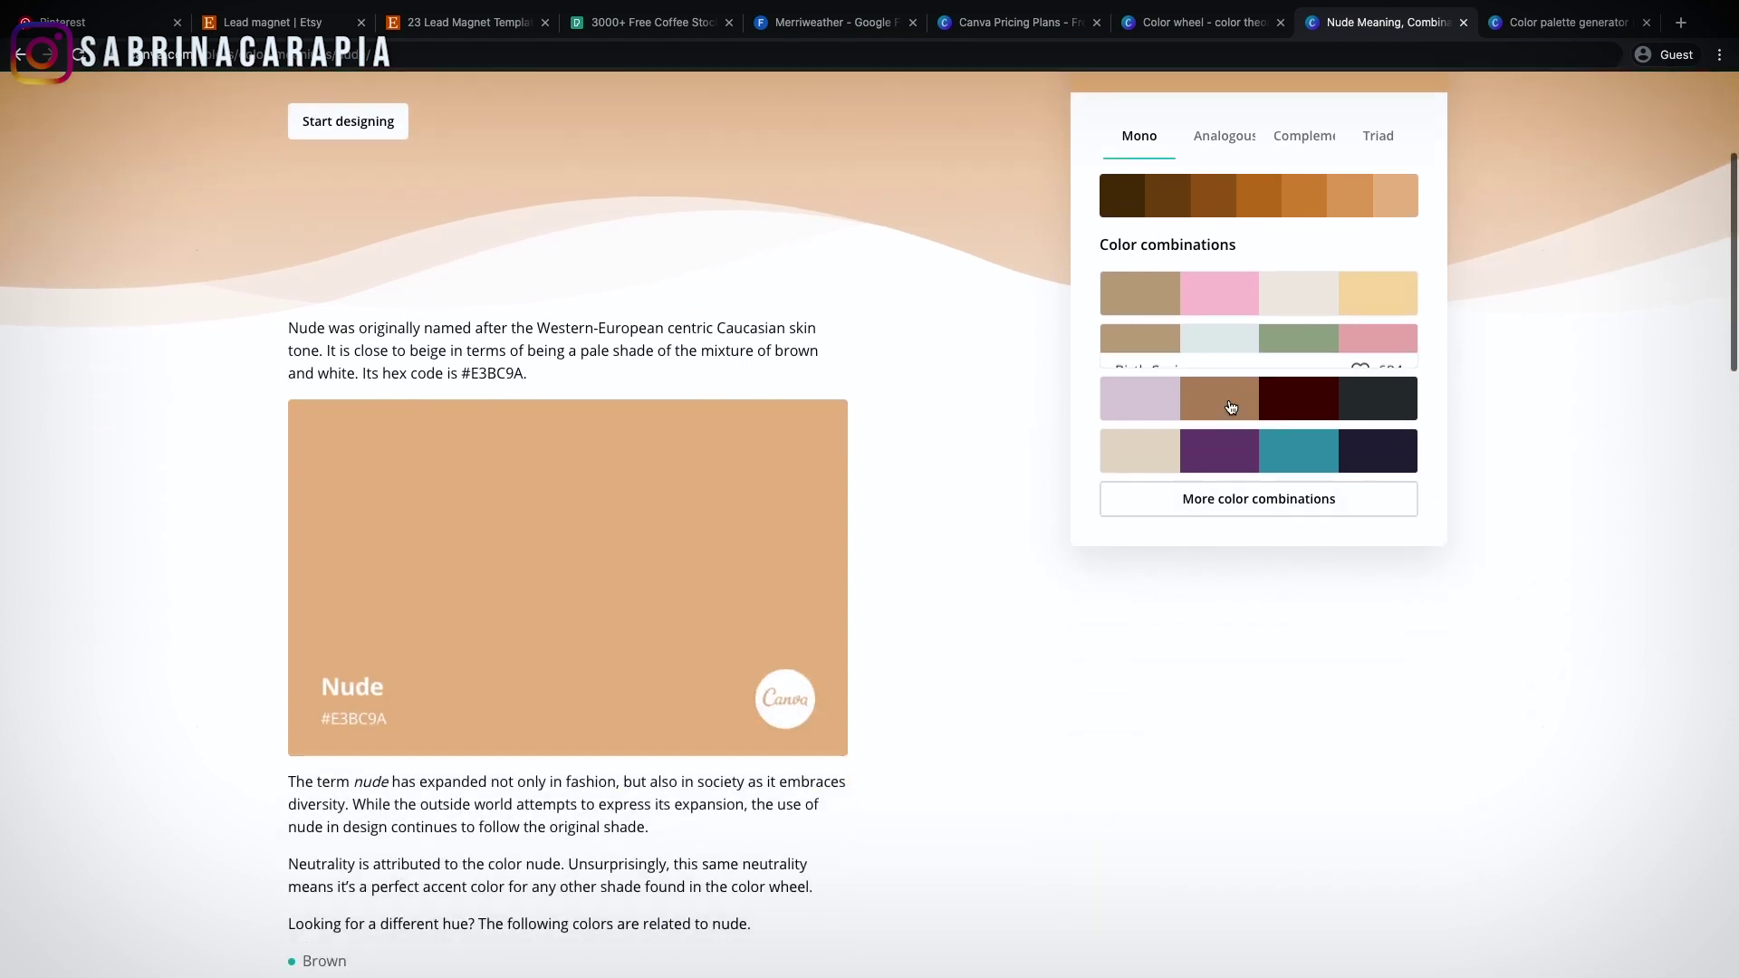
{"action": "left_click", "coordinate": [1208, 511]}
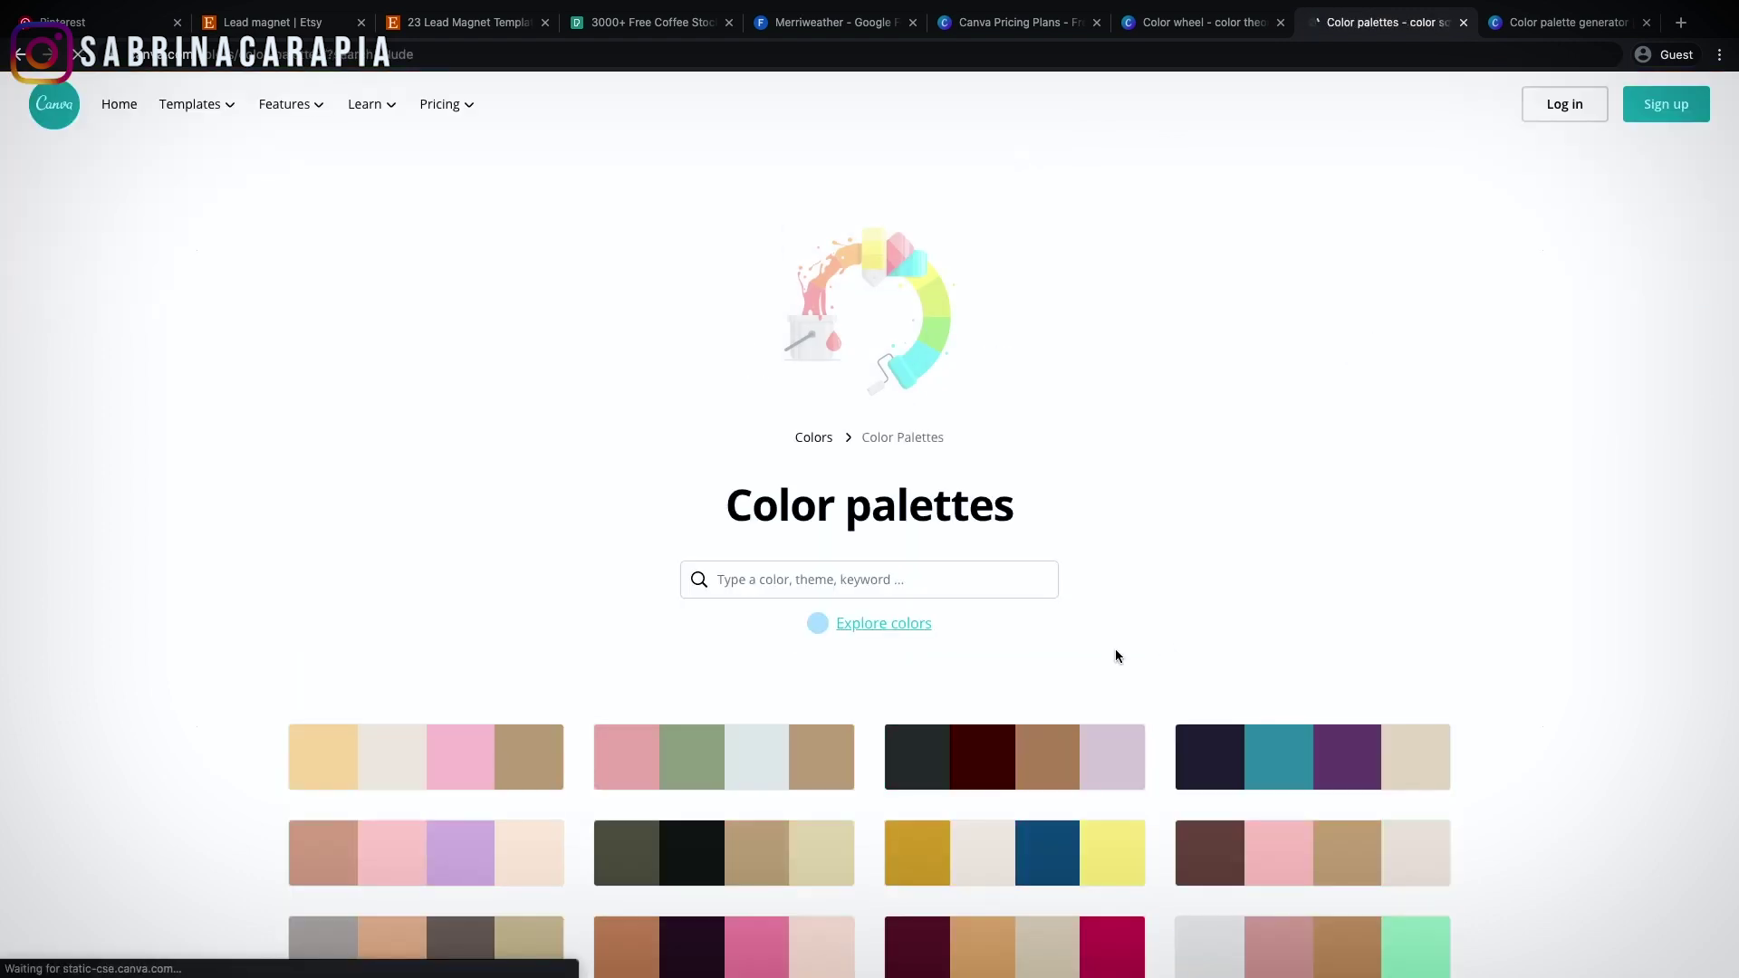
{"action": "scroll", "coordinate": [1116, 649], "scroll_direction": "down", "scroll_amount": 4}
{"action": "scroll", "coordinate": [1116, 652], "scroll_direction": "down", "scroll_amount": 8}
{"action": "scroll", "coordinate": [1118, 656], "scroll_direction": "up", "scroll_amount": 12}
{"action": "scroll", "coordinate": [1118, 658], "scroll_direction": "down", "scroll_amount": 3}
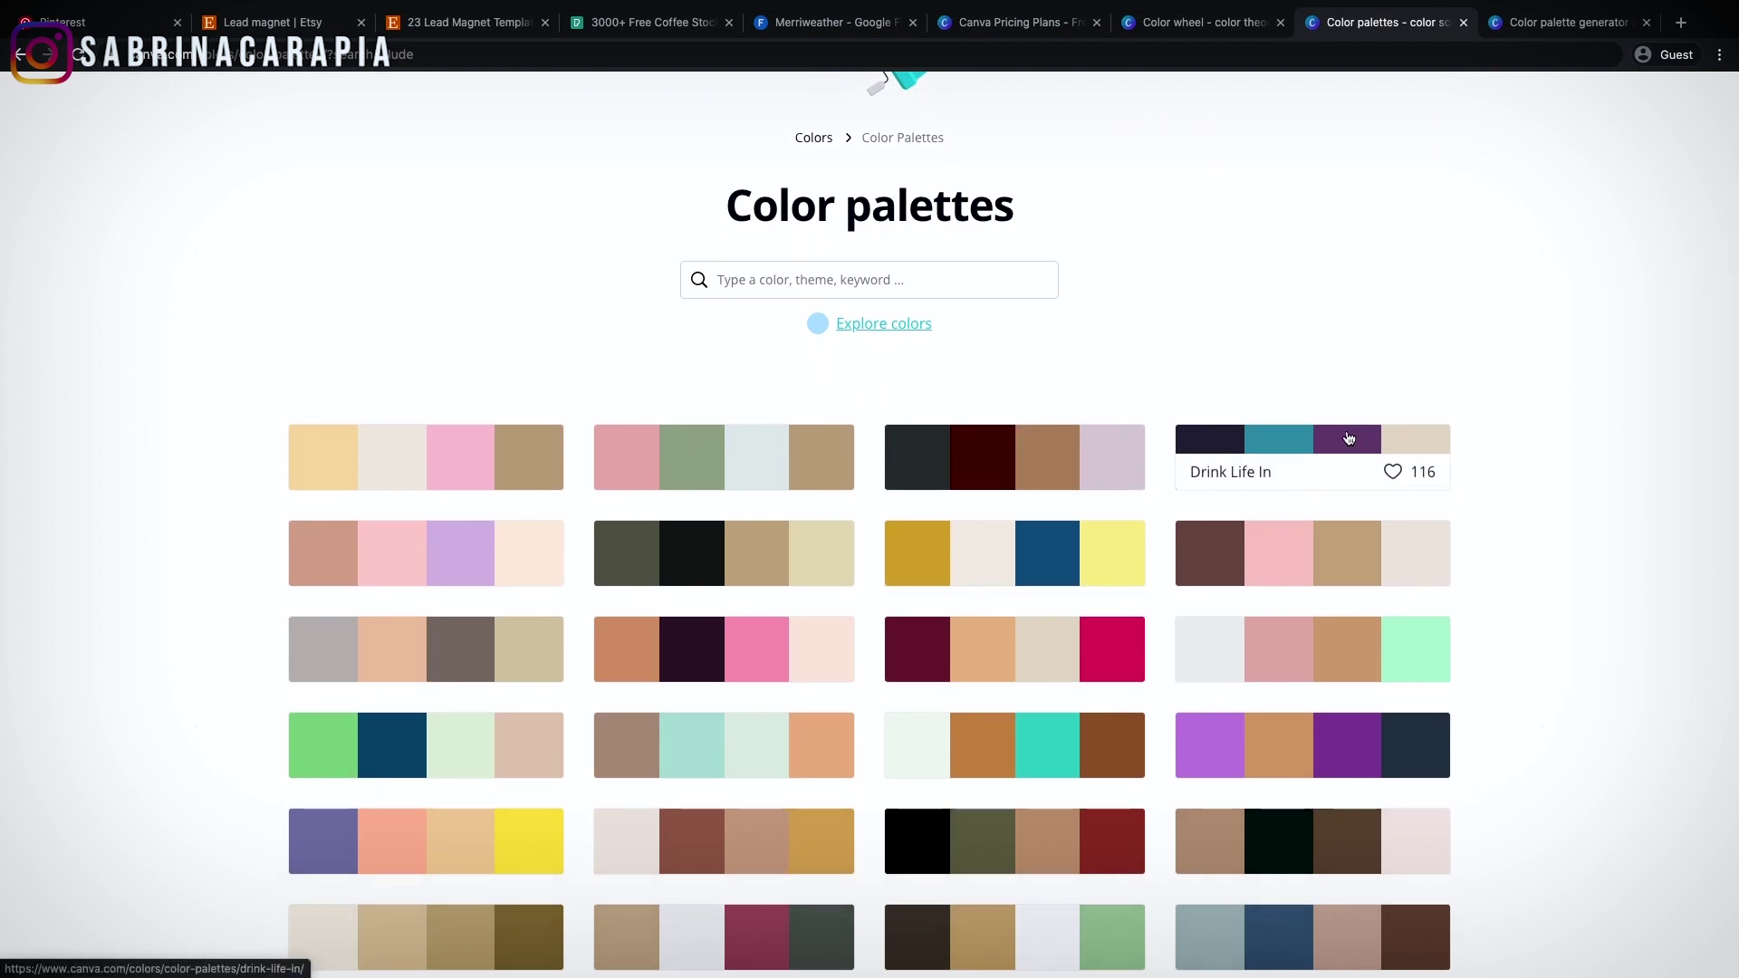
{"action": "scroll", "coordinate": [1479, 504], "scroll_direction": "down", "scroll_amount": 1}
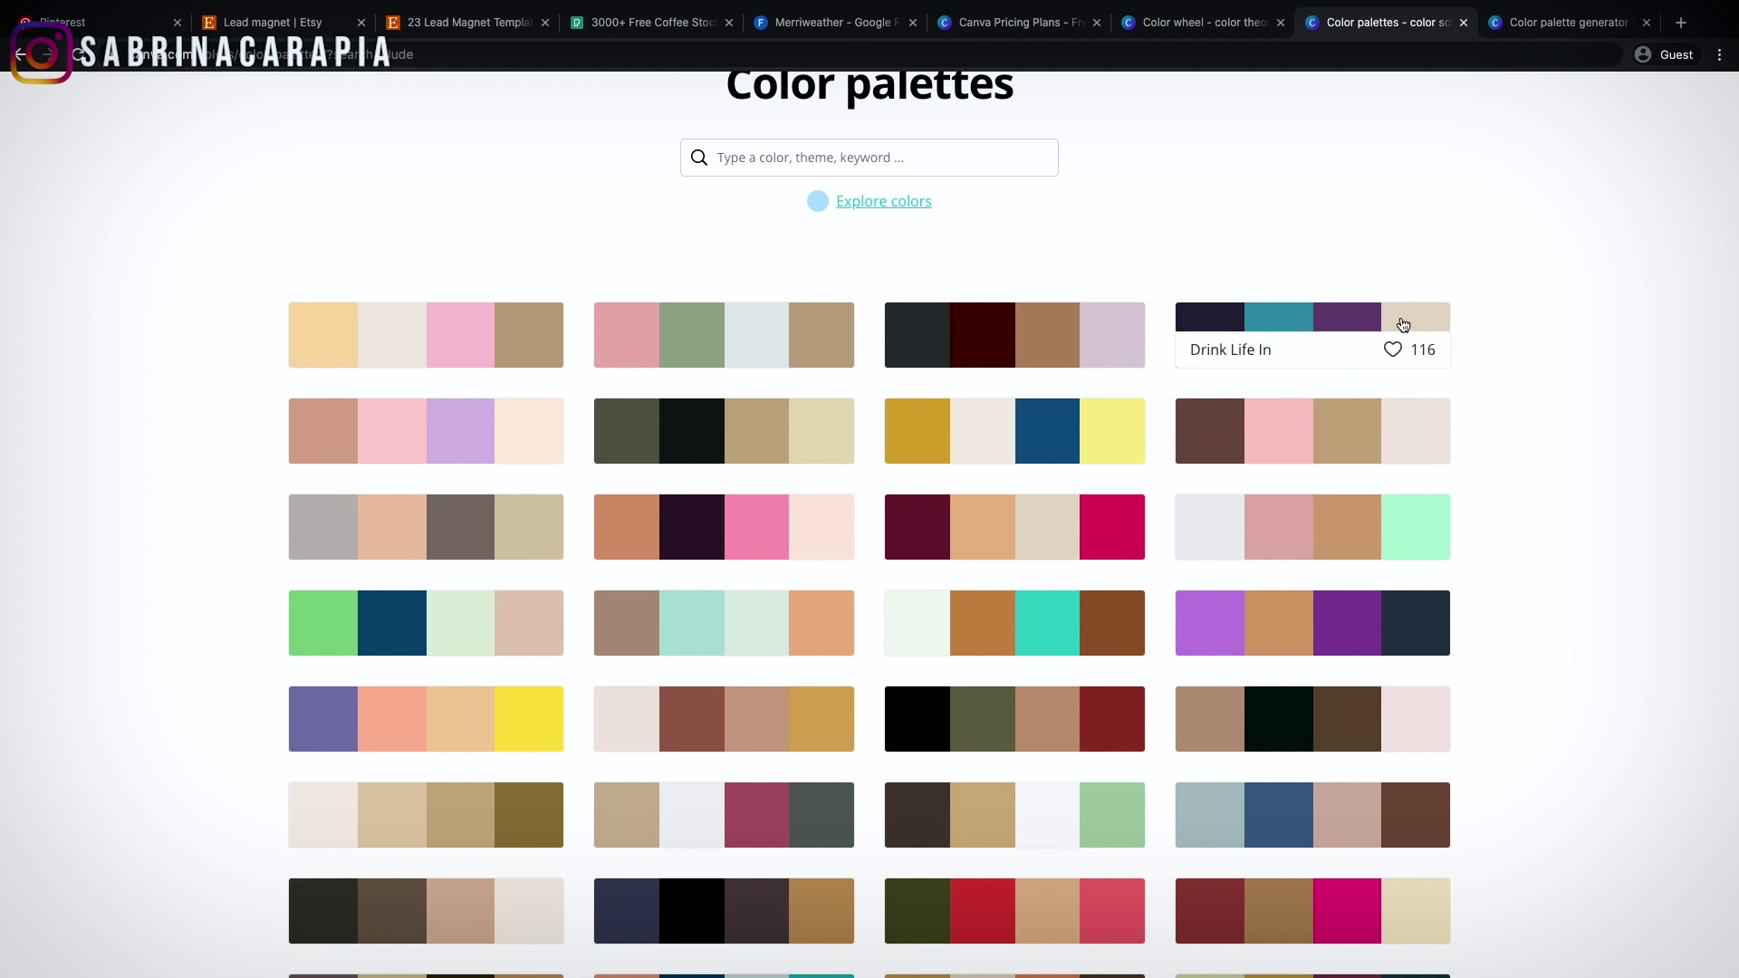
{"action": "scroll", "coordinate": [1574, 272], "scroll_direction": "up", "scroll_amount": 1}
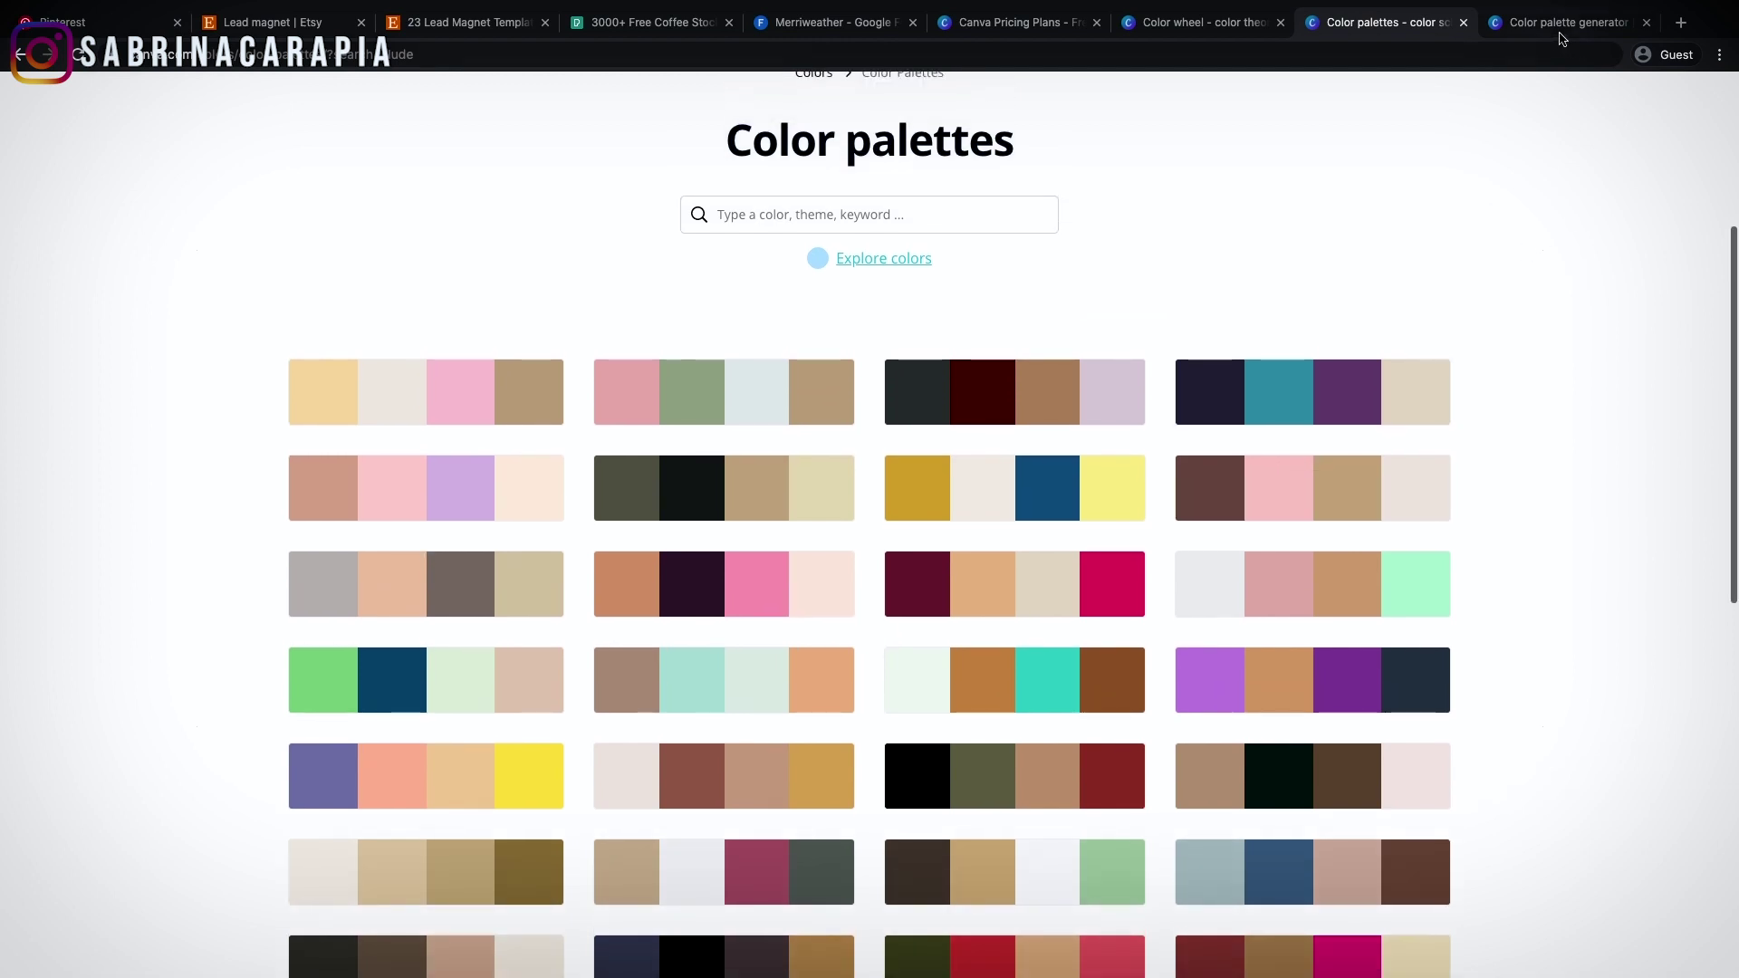
Open Canva's Color Palette Generator page and look over the photo-based palette example and the suggested color combinations
{"action": "left_click", "coordinate": [1559, 36]}
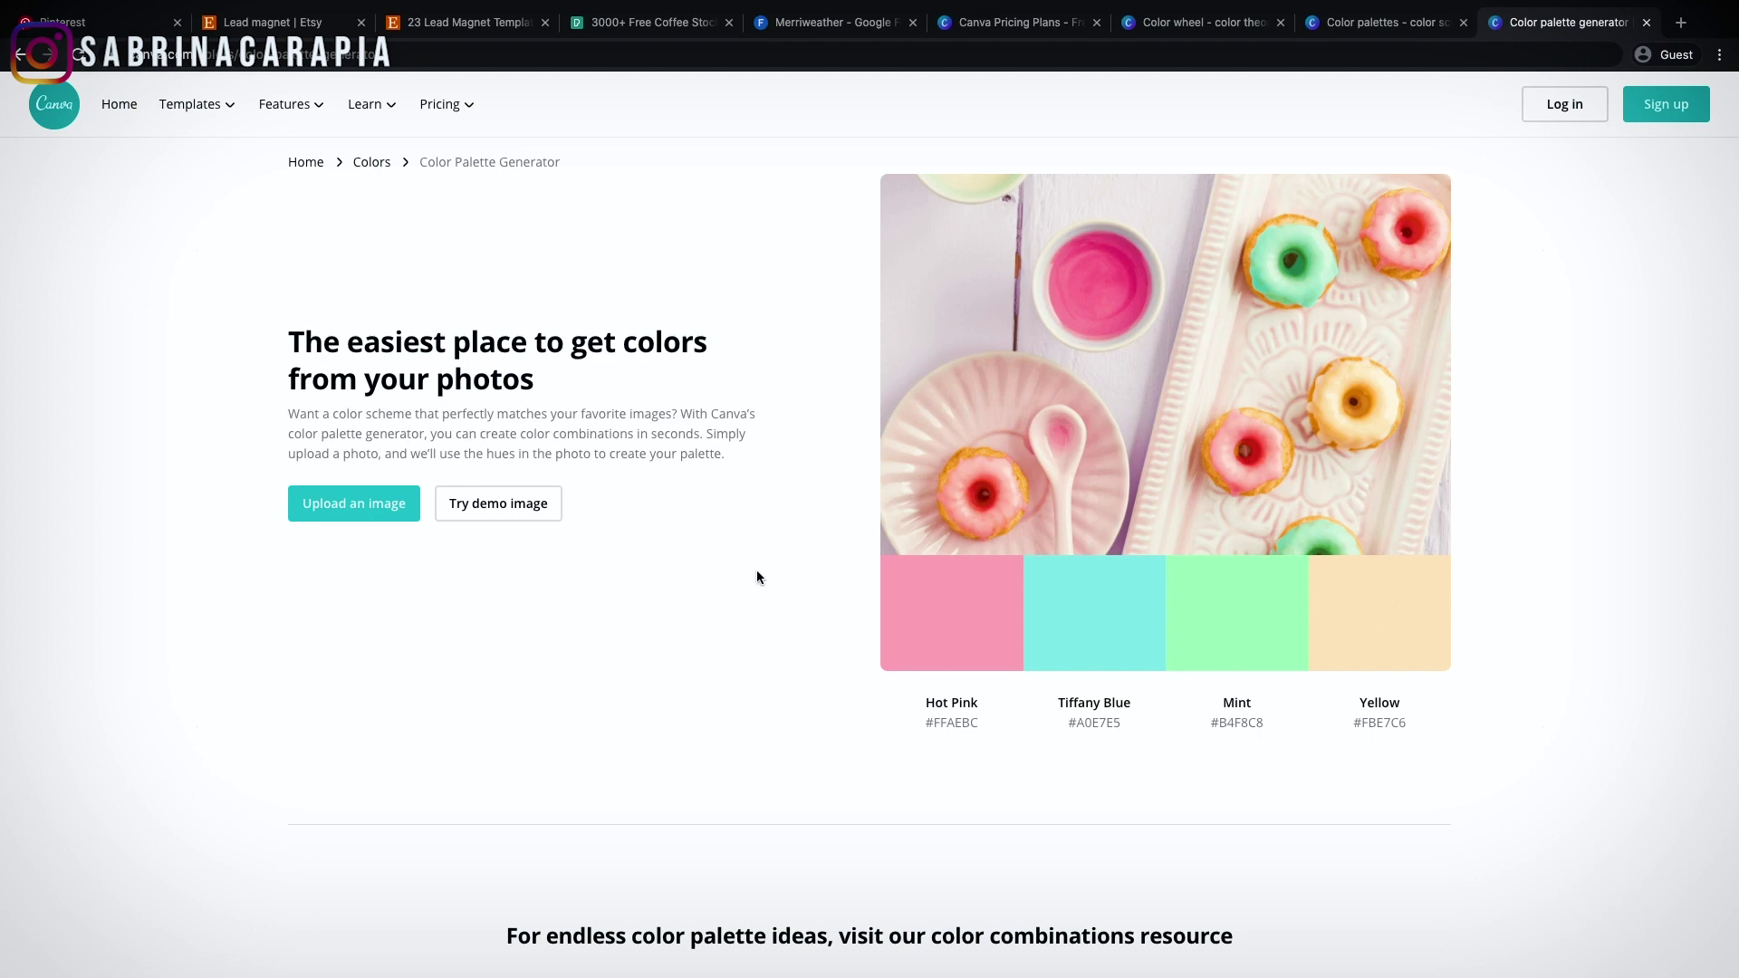
{"action": "scroll", "coordinate": [757, 570], "scroll_direction": "down", "scroll_amount": 2}
{"action": "scroll", "coordinate": [757, 577], "scroll_direction": "down", "scroll_amount": 5}
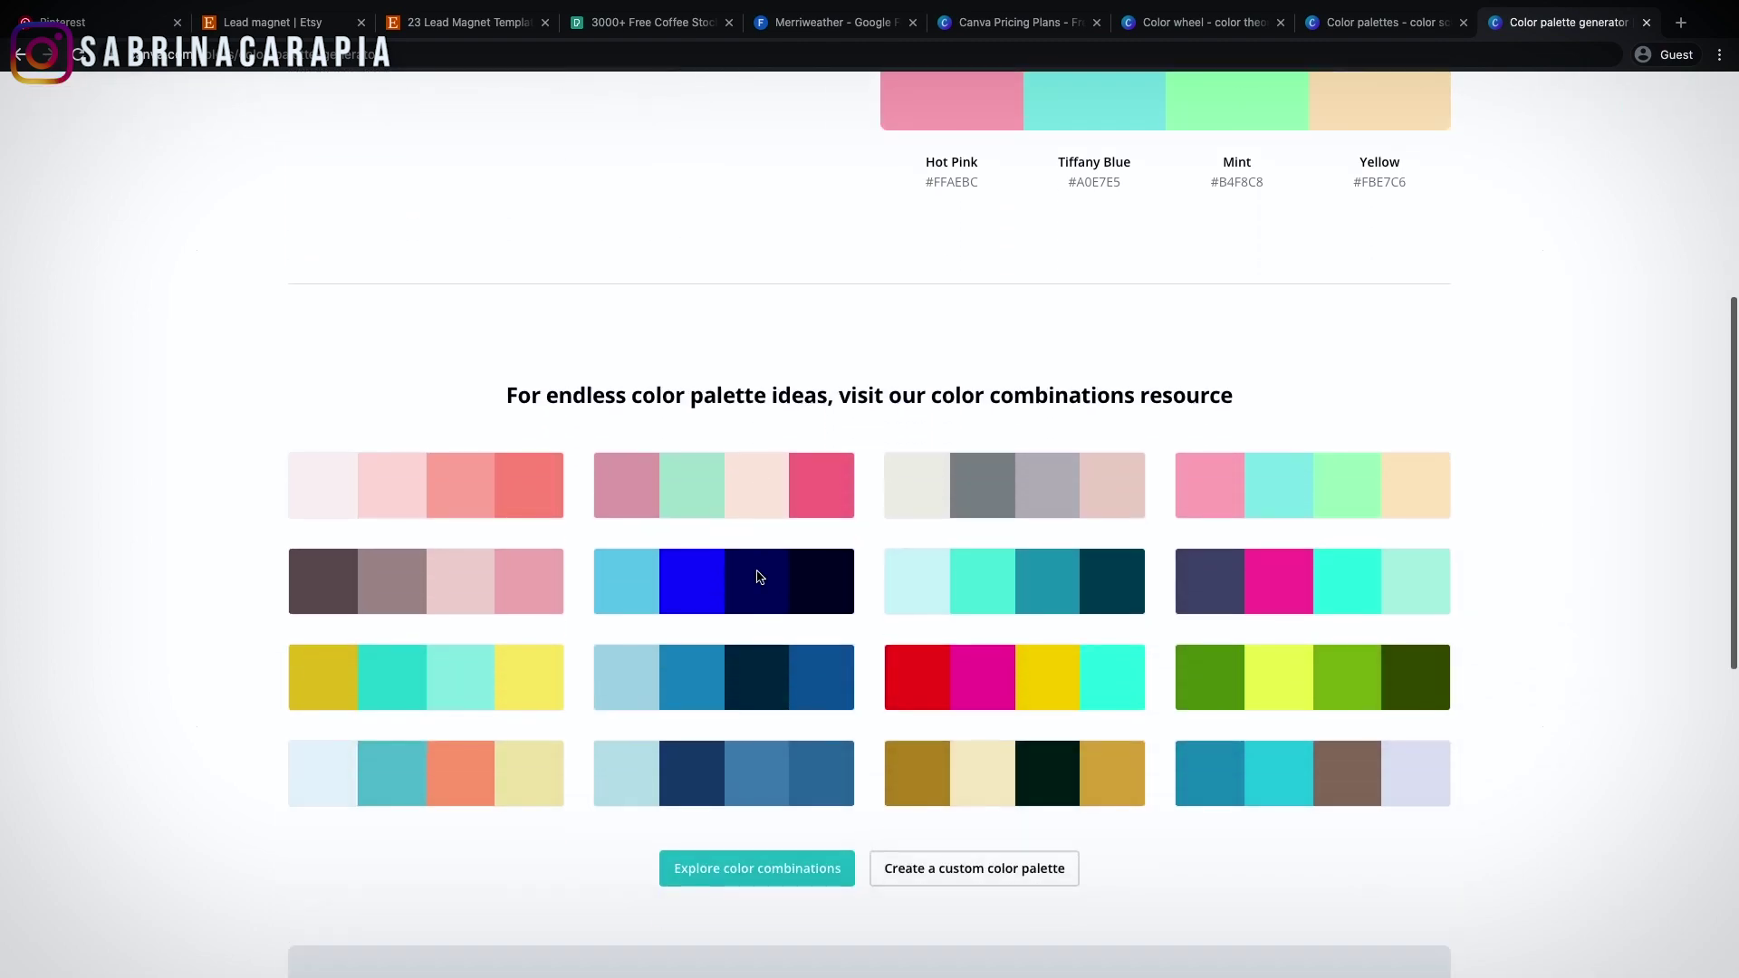
{"action": "scroll", "coordinate": [757, 577], "scroll_direction": "up", "scroll_amount": 6}
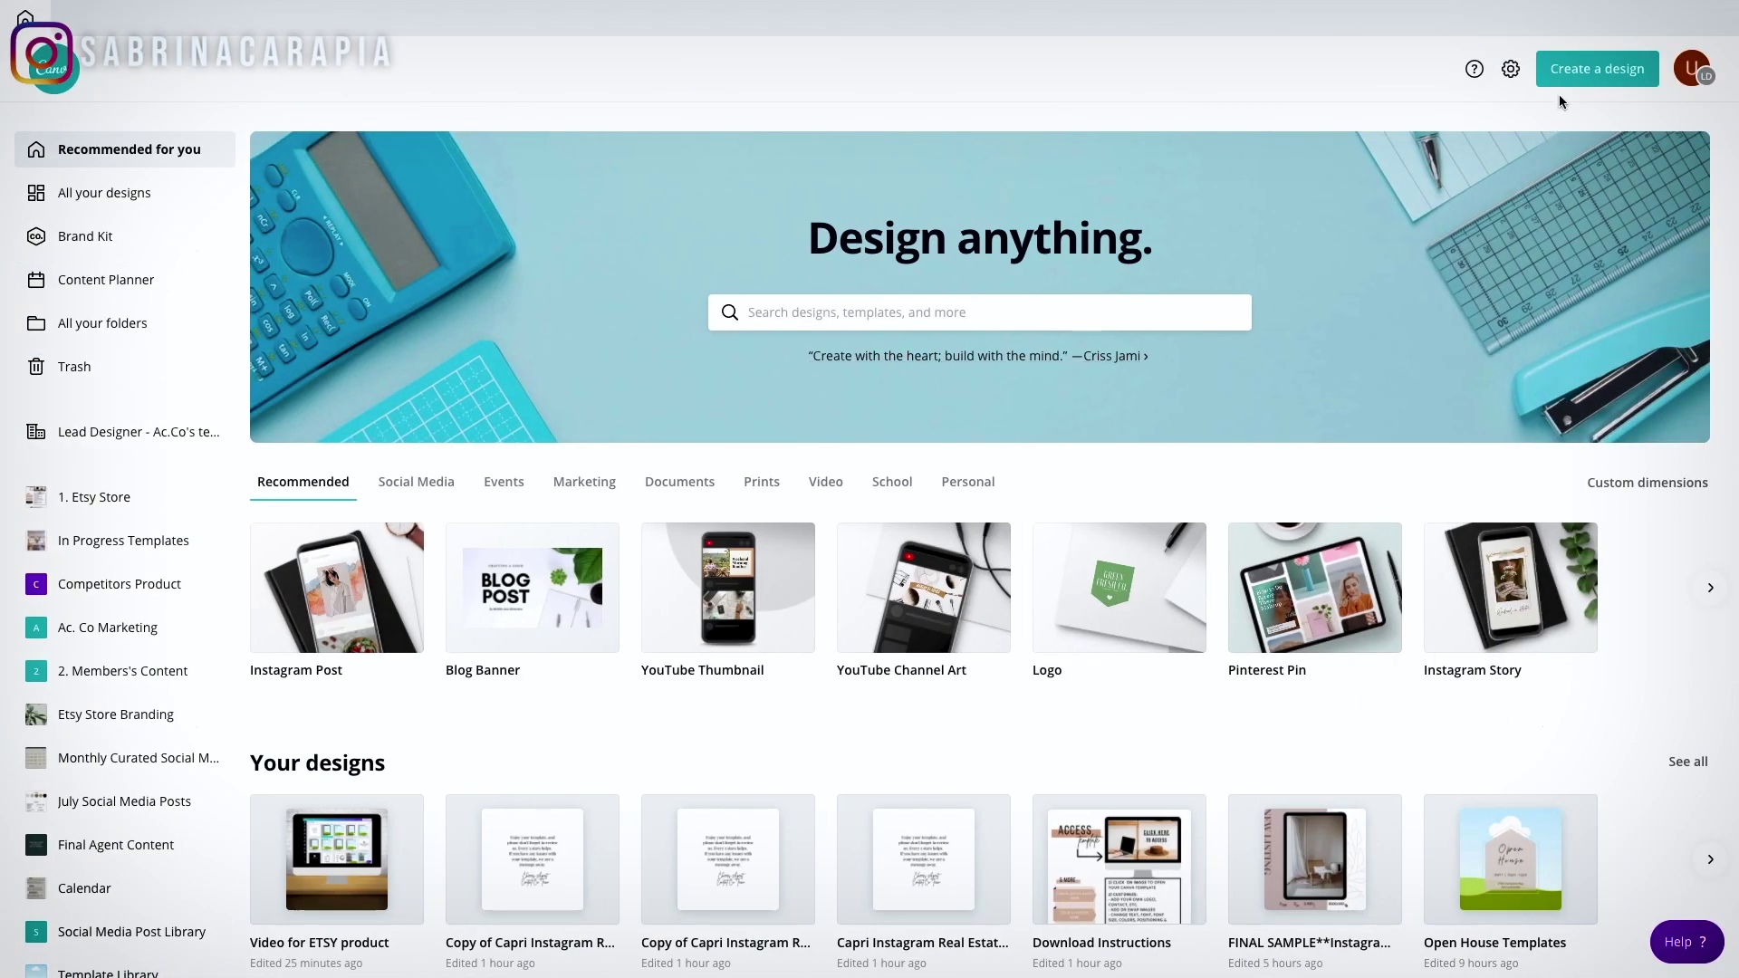
Start a new design and search the design types for "Flye"
{"action": "left_click", "coordinate": [1568, 85]}
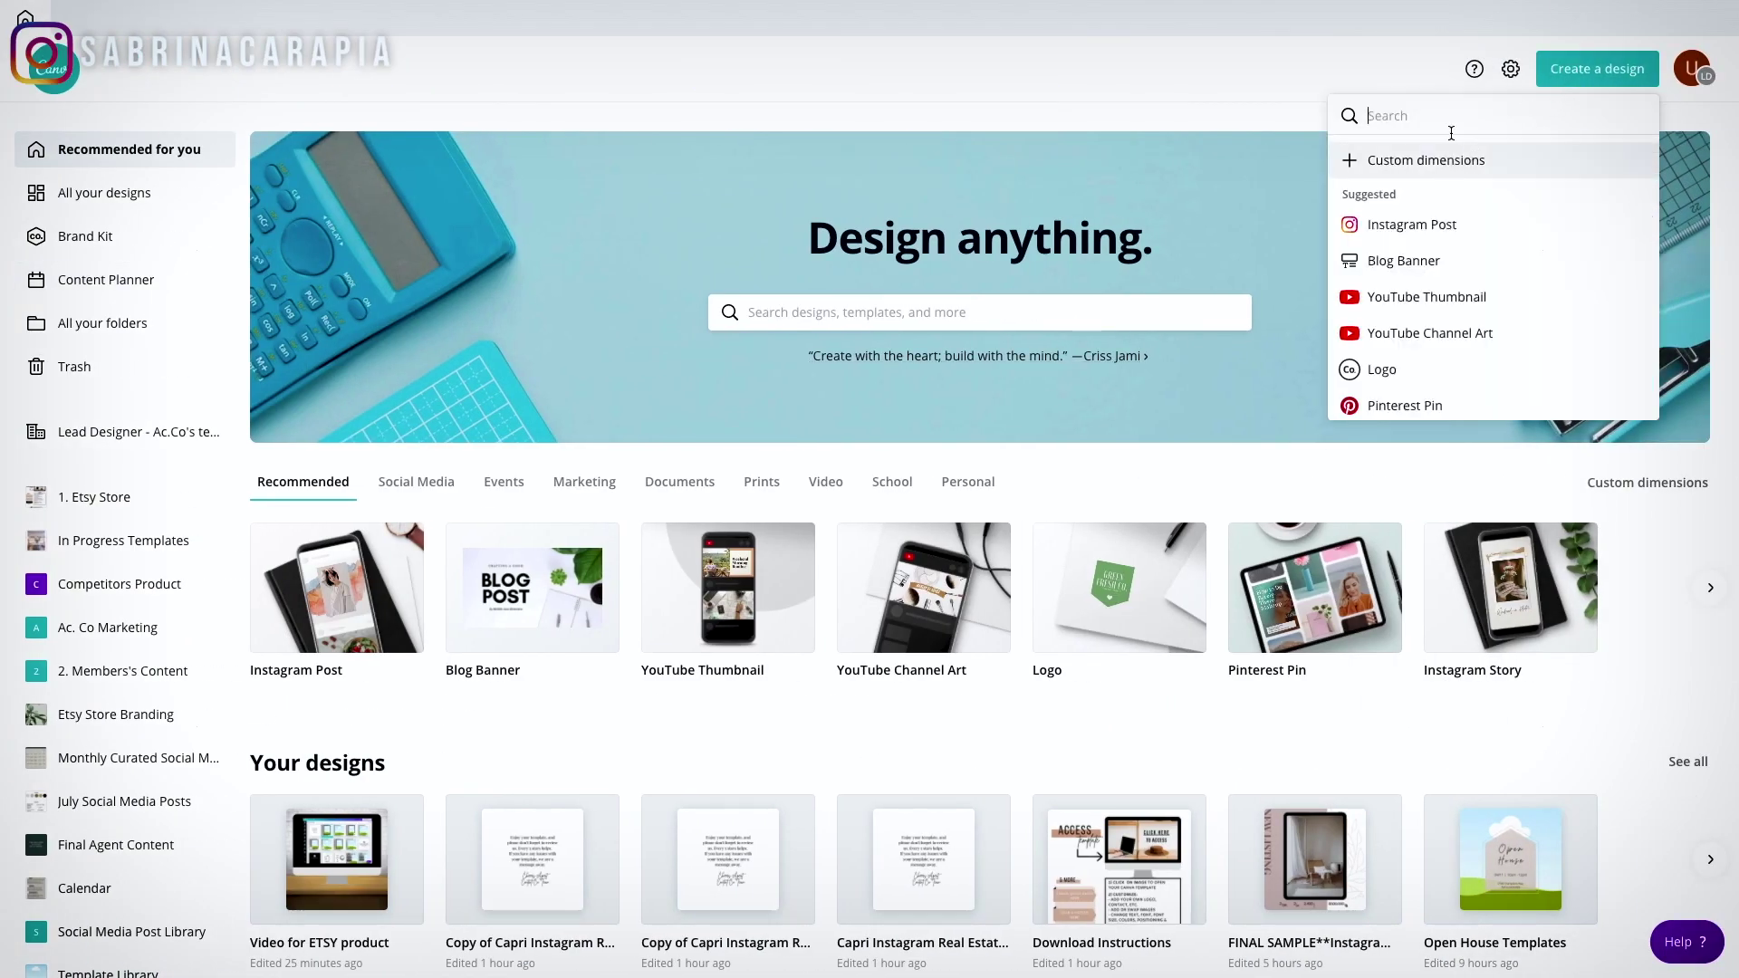
{"action": "type", "text": "f"}
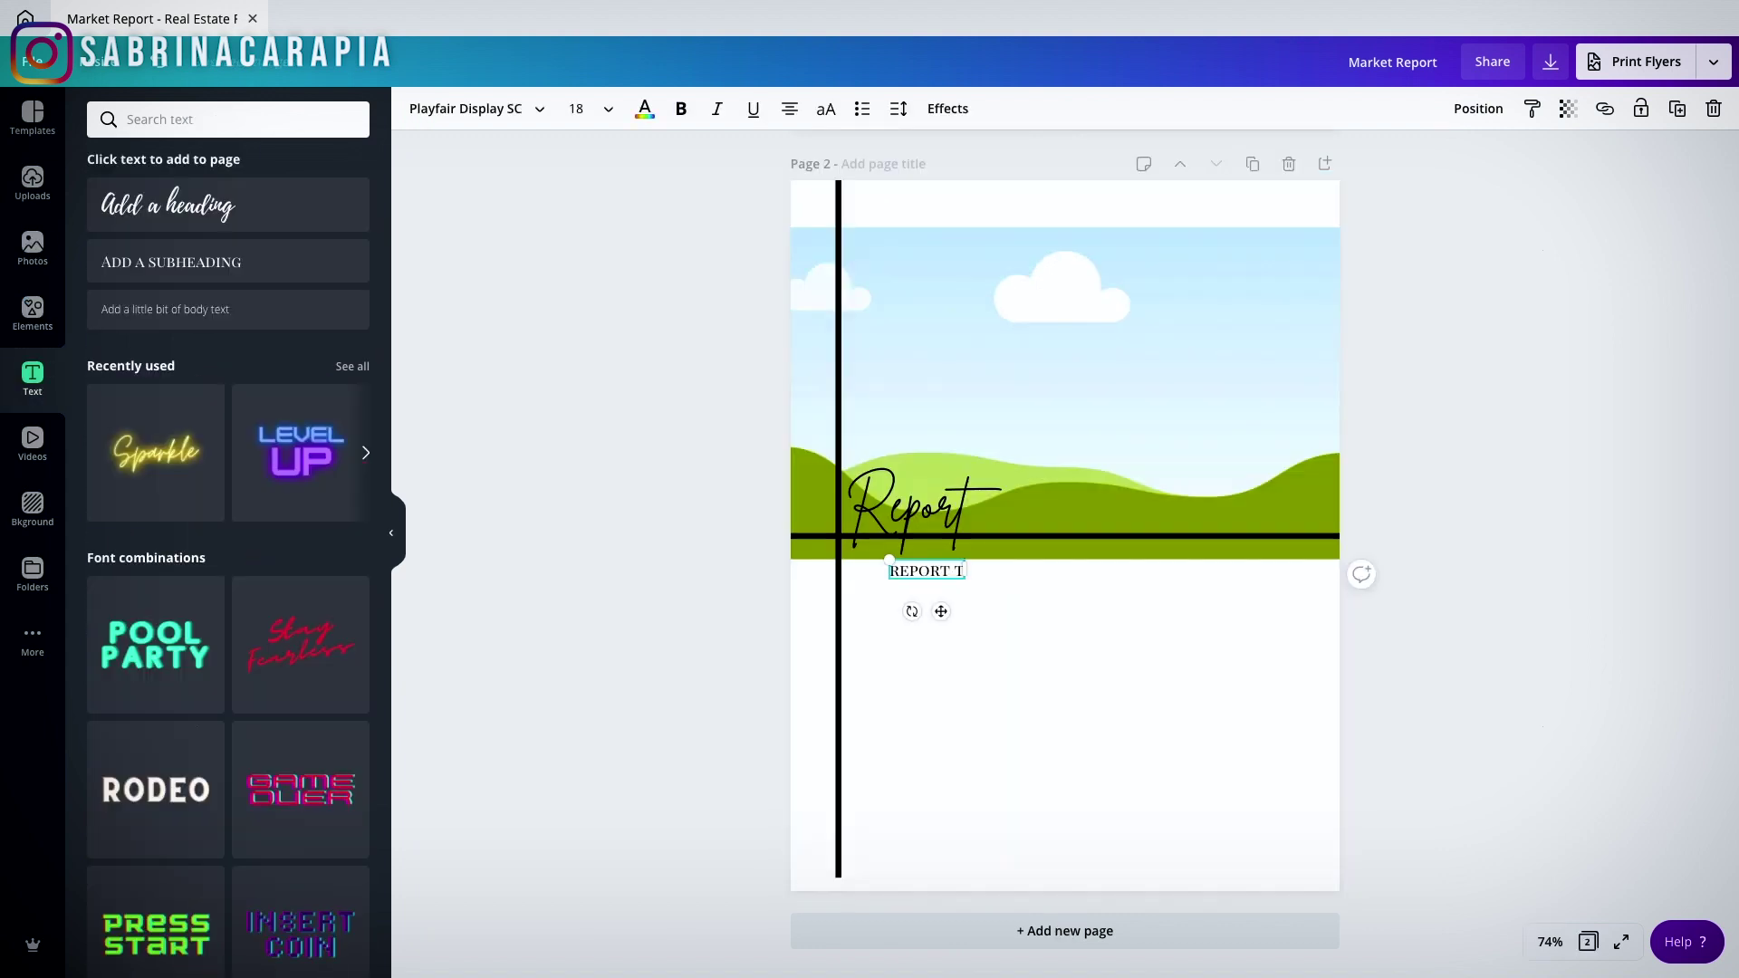
Complete page 2's subheading as "REPORT TITLE IN HERE", and add body text there and a subheading on the Thank you page
{"action": "type", "text": "ITLE IN HERE"}
{"action": "left_click_drag", "start_coordinate": [1000, 572], "coordinate": [1062, 572]}
{"action": "left_click", "coordinate": [1106, 730]}
{"action": "left_click", "coordinate": [165, 309]}
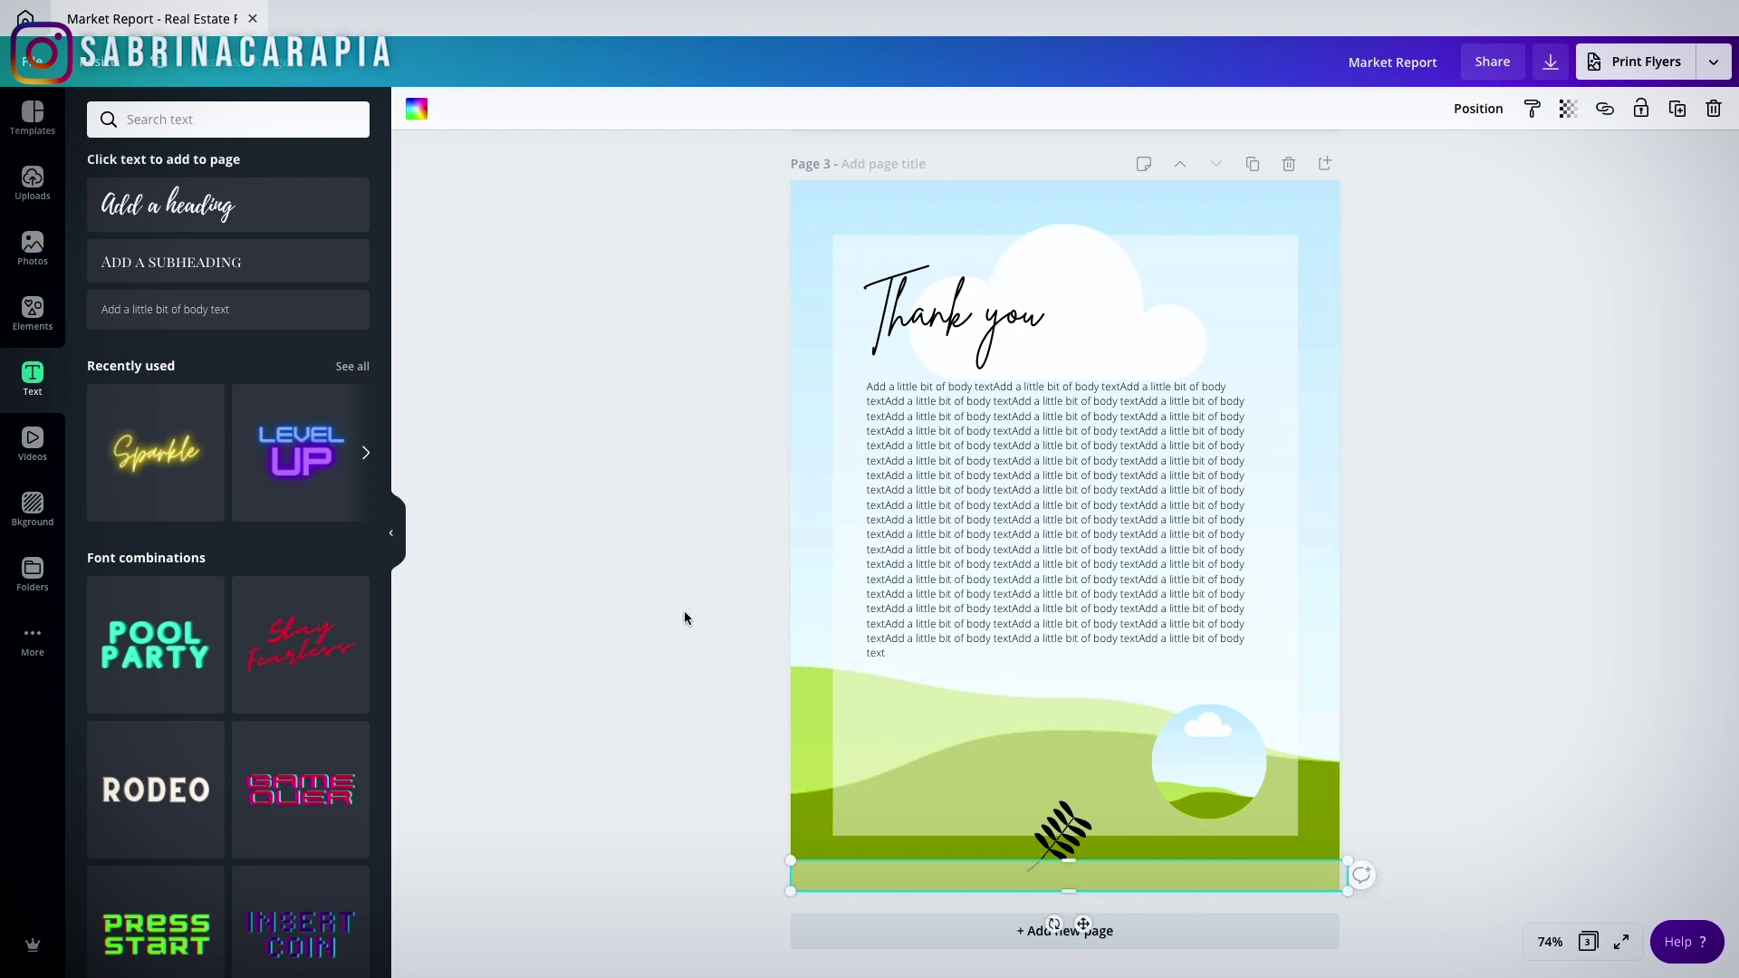
{"action": "left_click", "coordinate": [165, 262]}
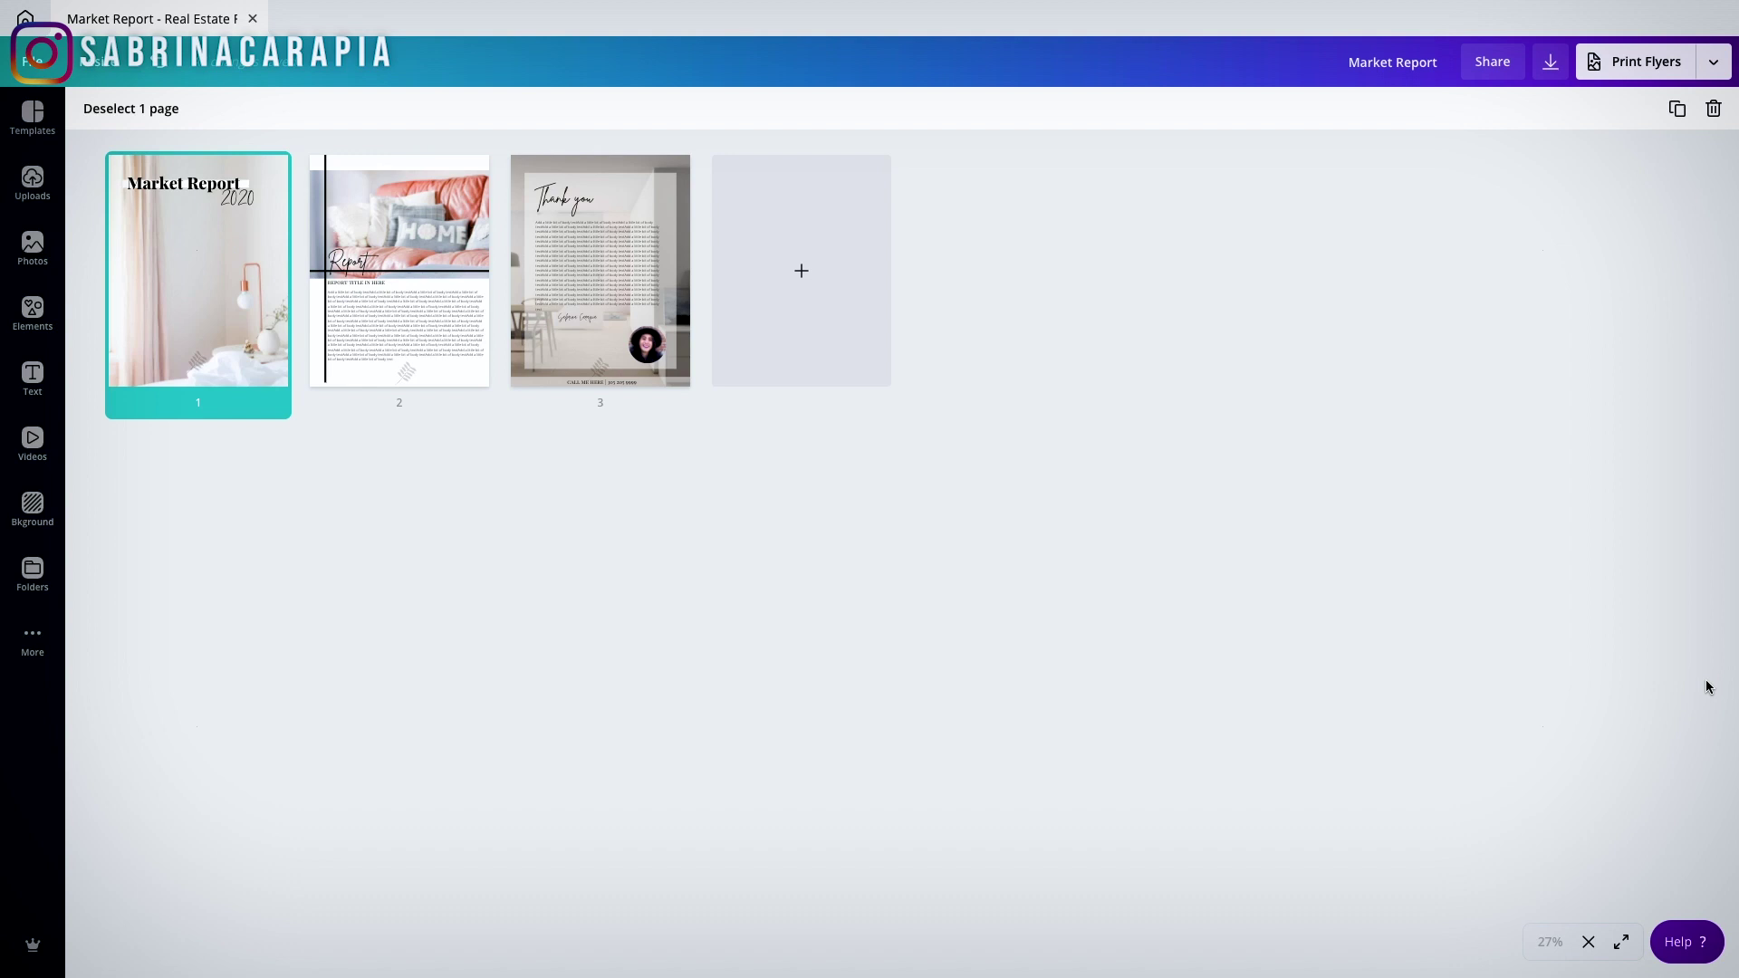
Set the Market Report's share link to "use as template" and copy the link
{"action": "left_click", "coordinate": [1495, 65]}
{"action": "left_click", "coordinate": [1370, 317]}
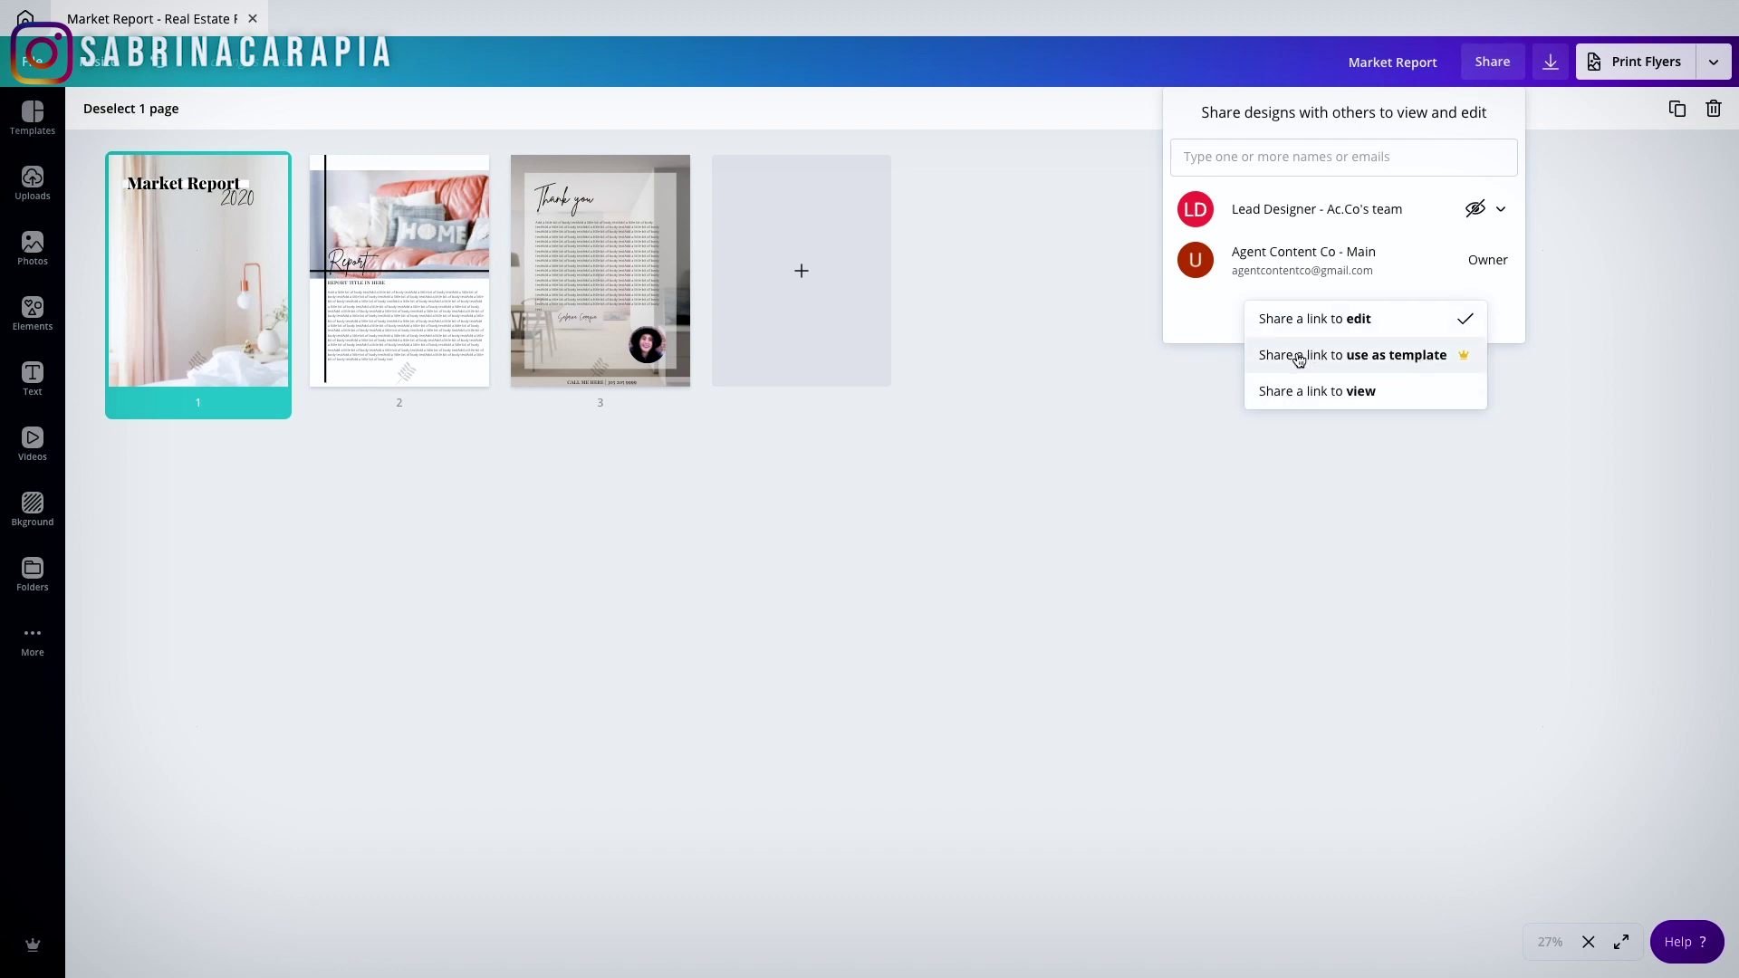
{"action": "left_click", "coordinate": [1374, 360]}
{"action": "left_click", "coordinate": [1468, 320]}
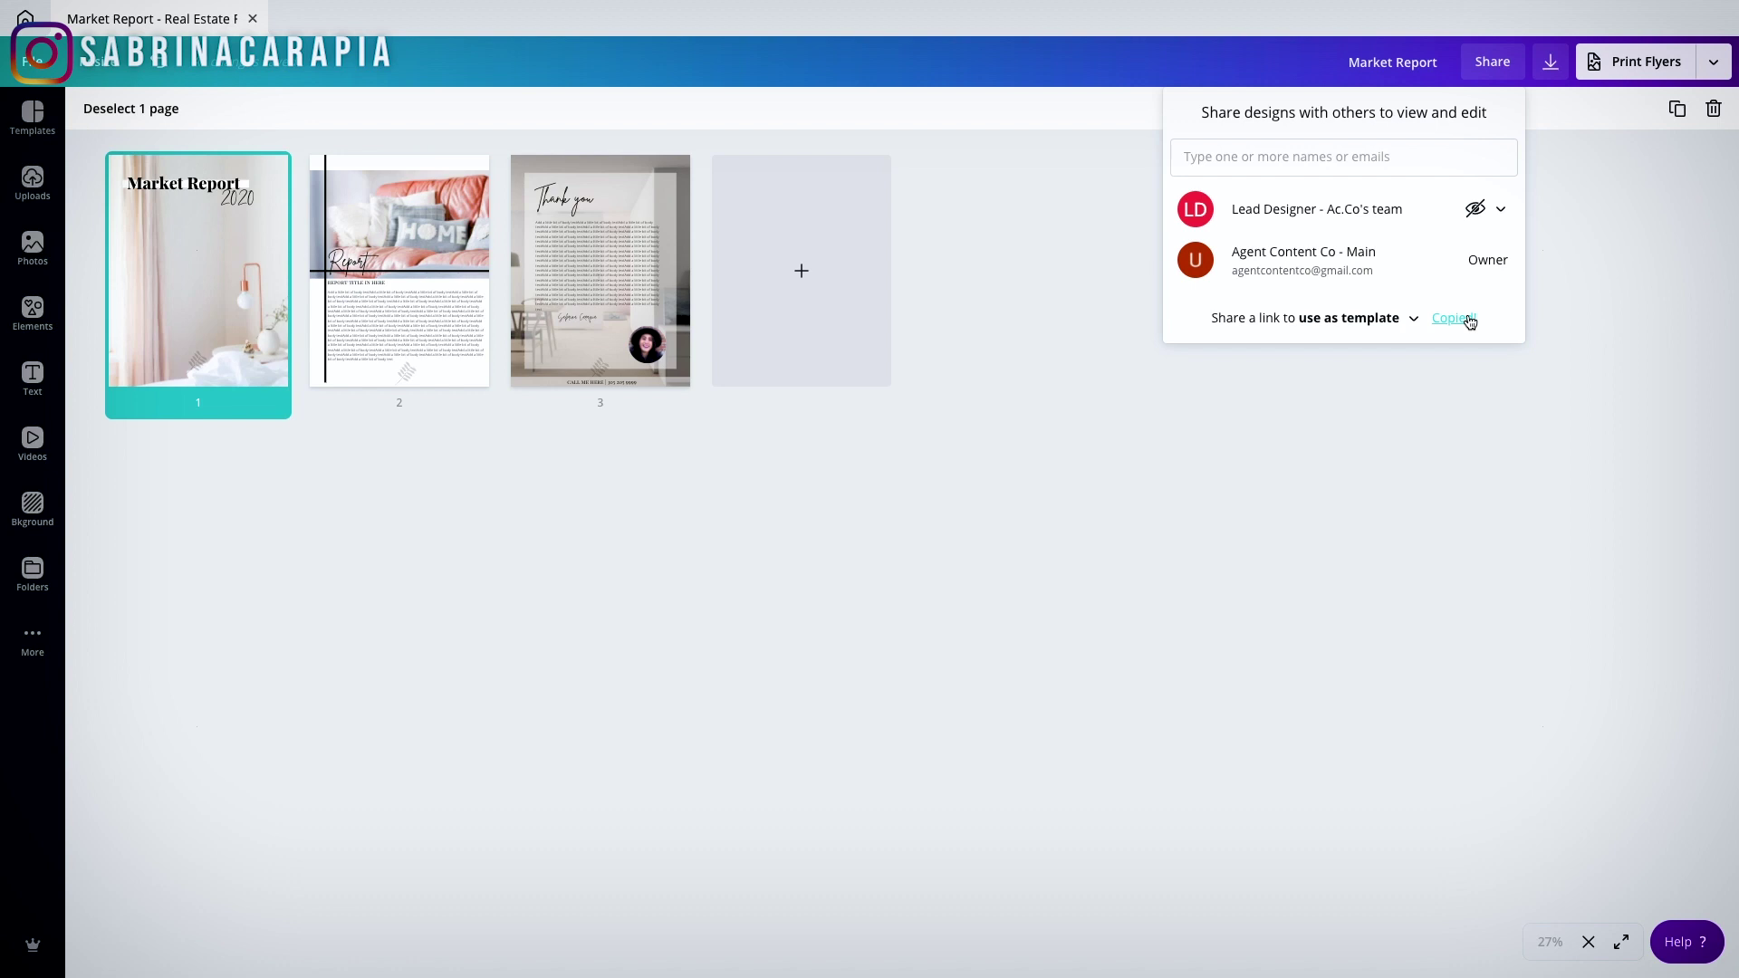
{"action": "left_click", "coordinate": [1083, 399]}
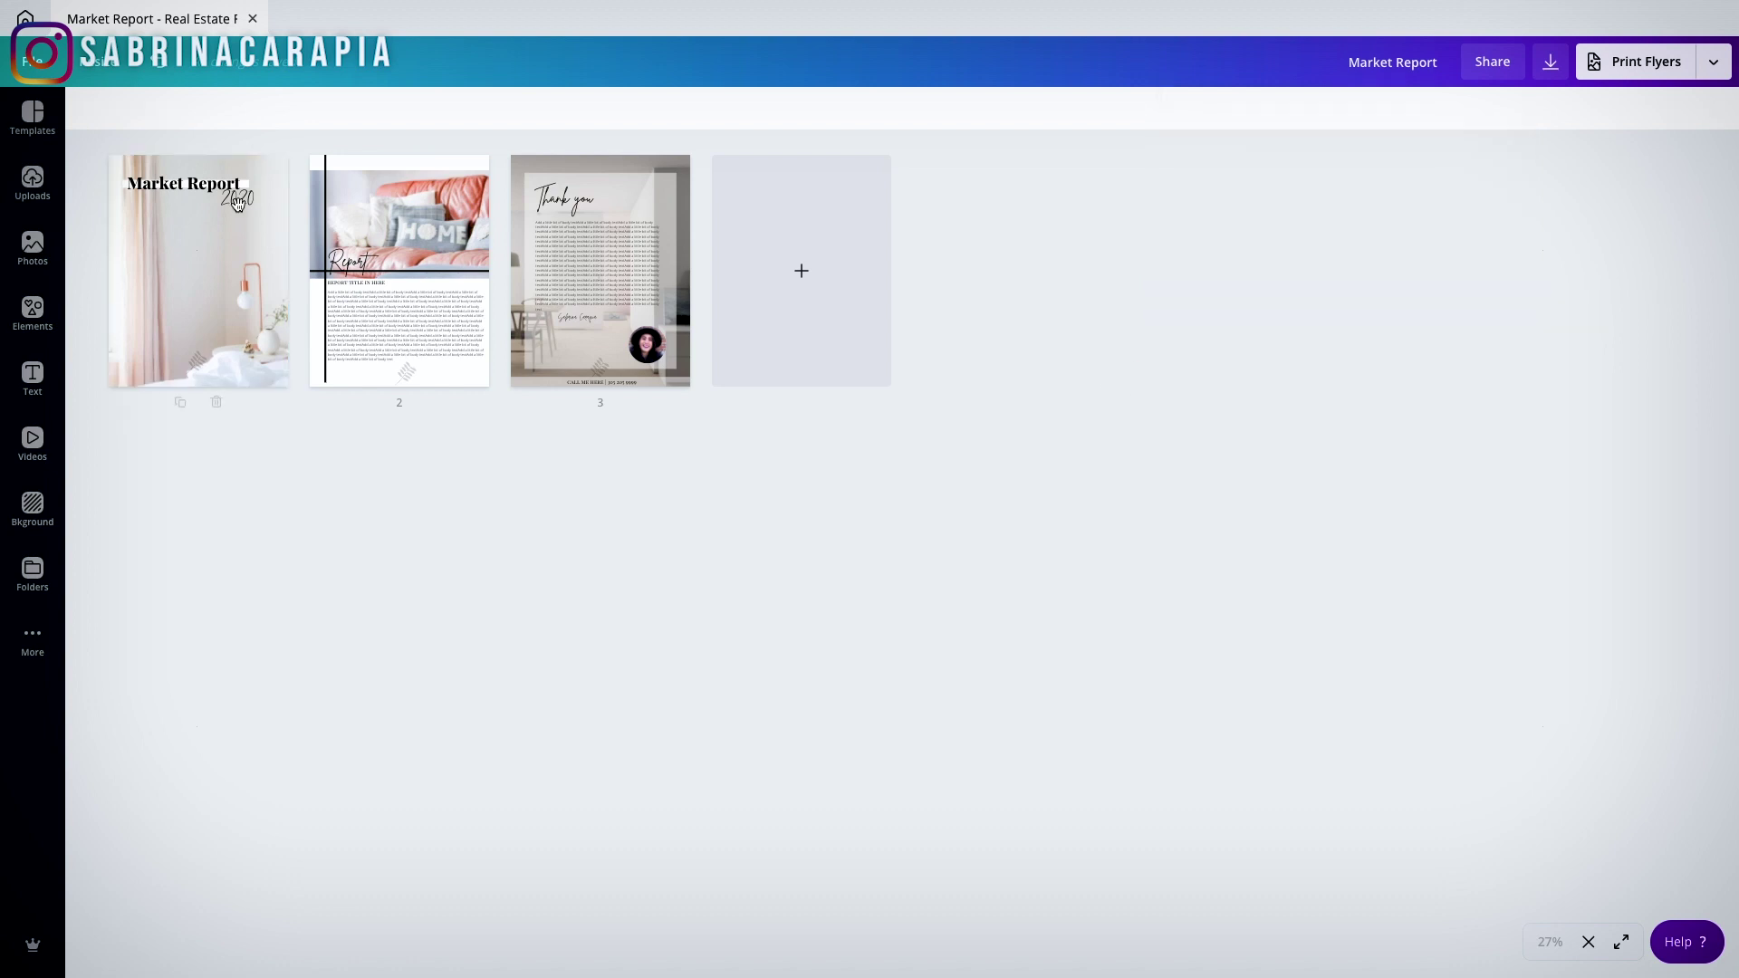
Open the Download Instructions design from the list of all designs and hide the template browser beside it
{"action": "left_click", "coordinate": [24, 10]}
{"action": "left_click", "coordinate": [647, 361]}
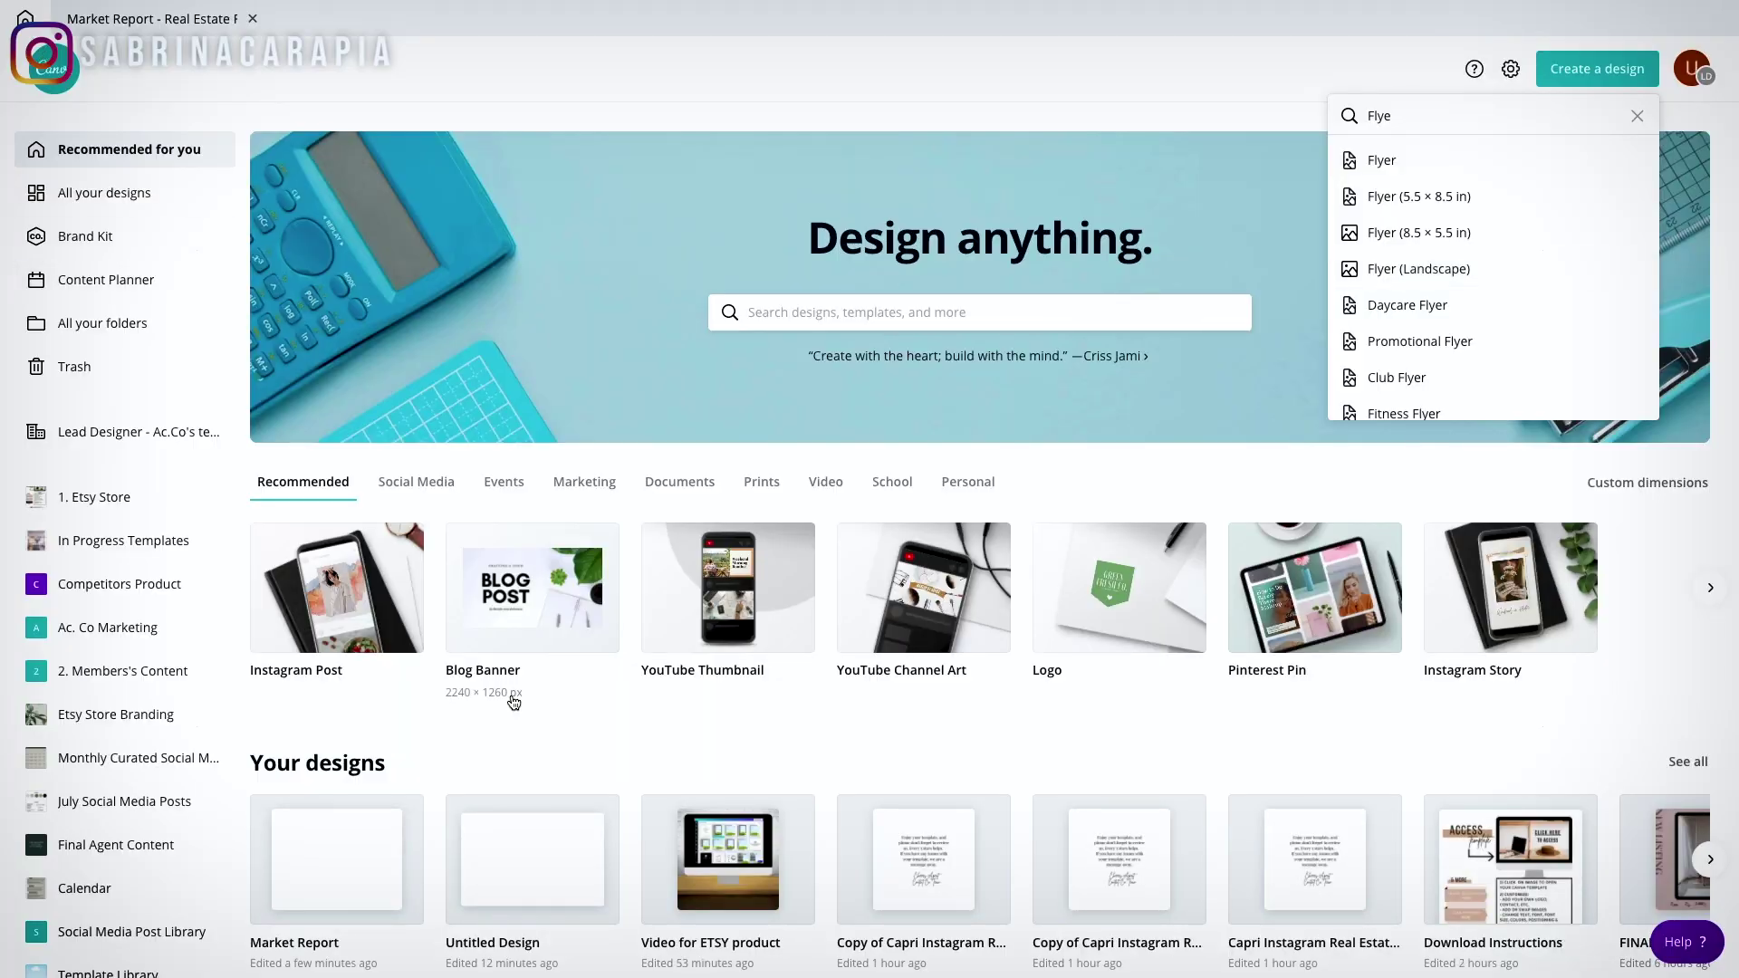
{"action": "left_click", "coordinate": [104, 193]}
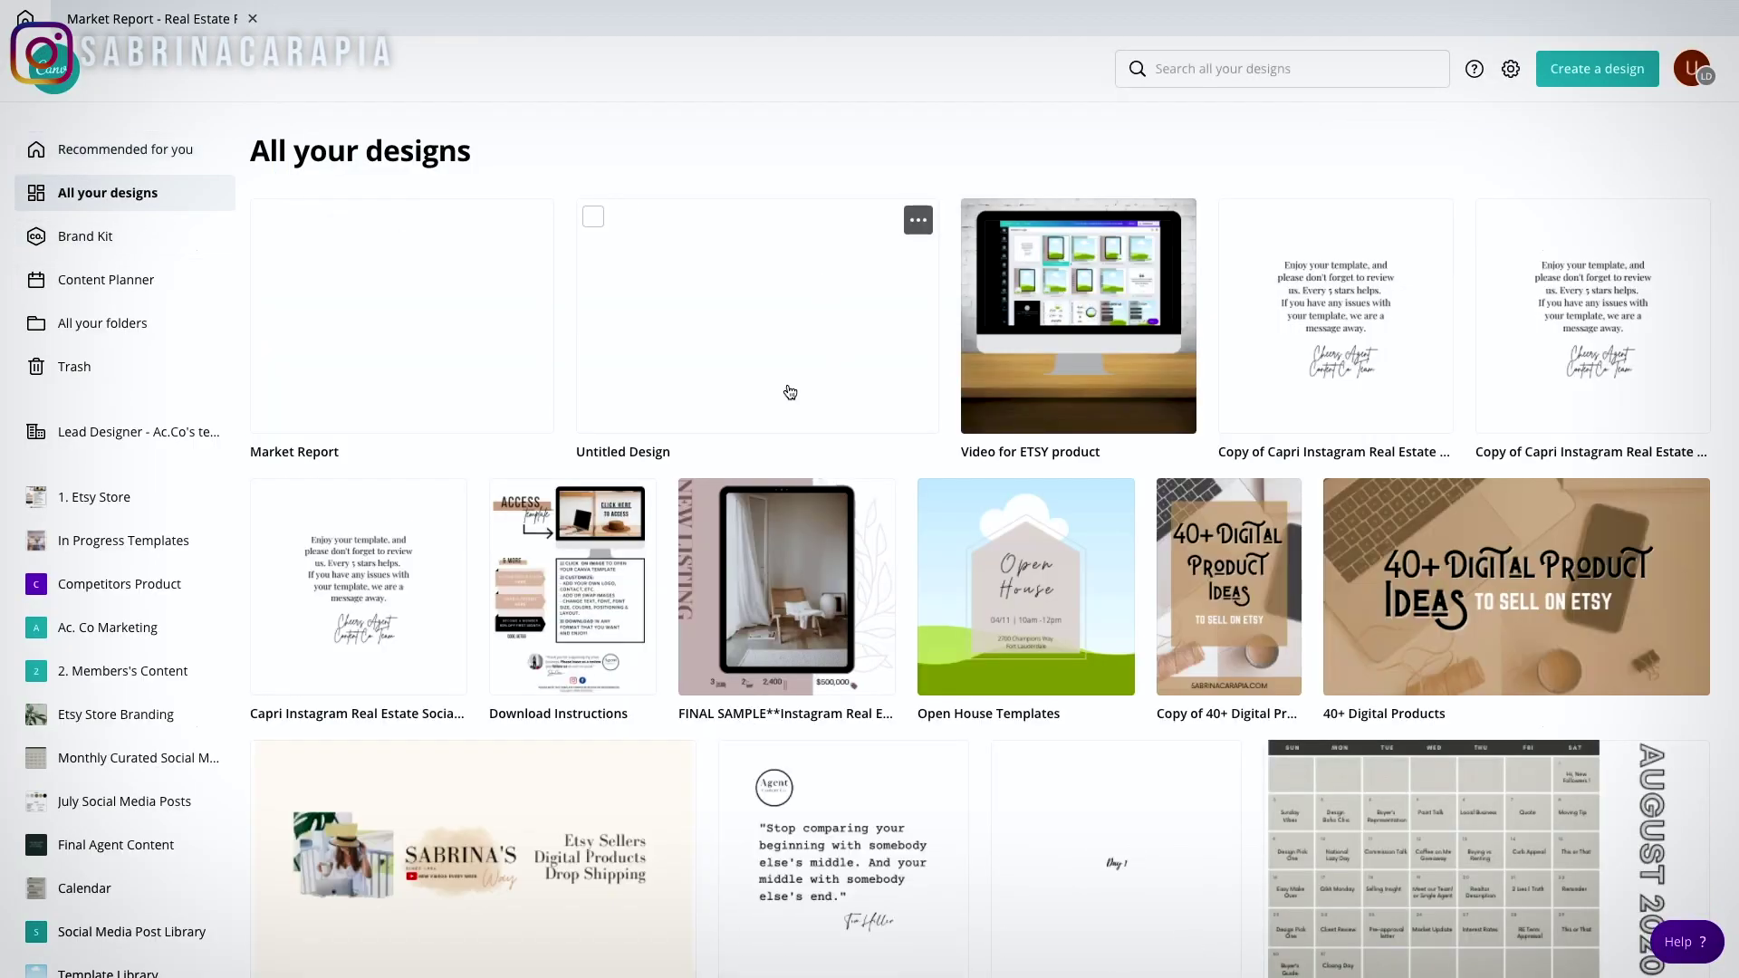
{"action": "left_click", "coordinate": [581, 570]}
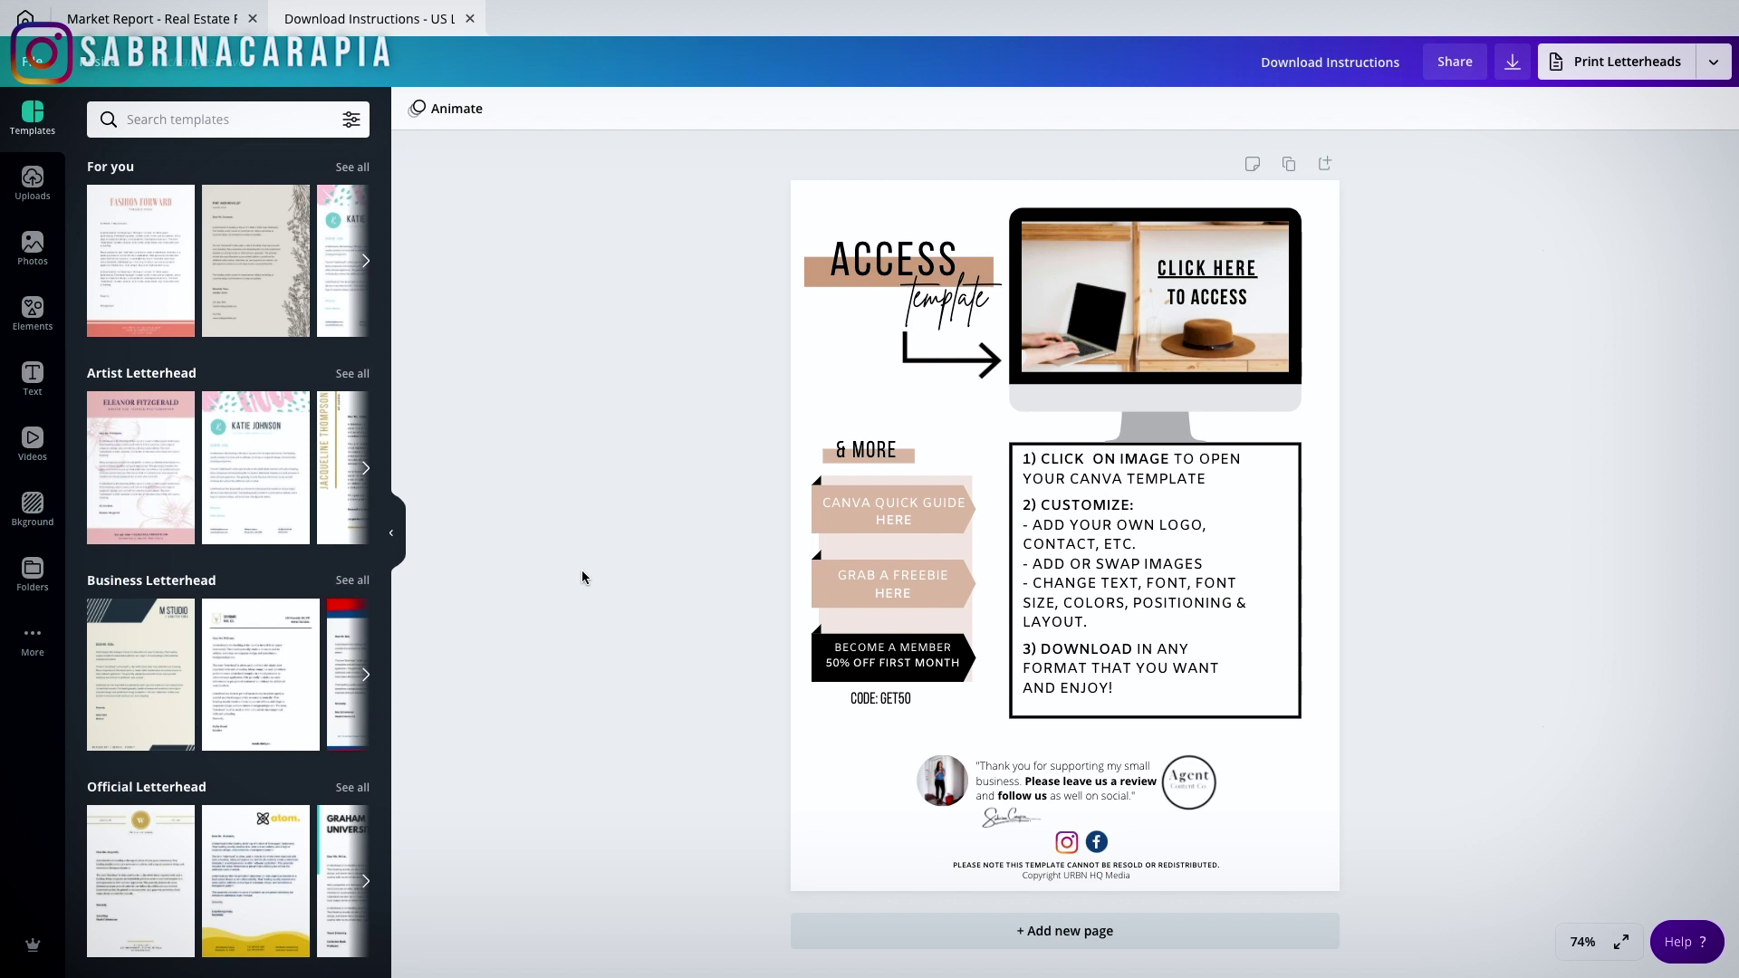
{"action": "left_click", "coordinate": [399, 531]}
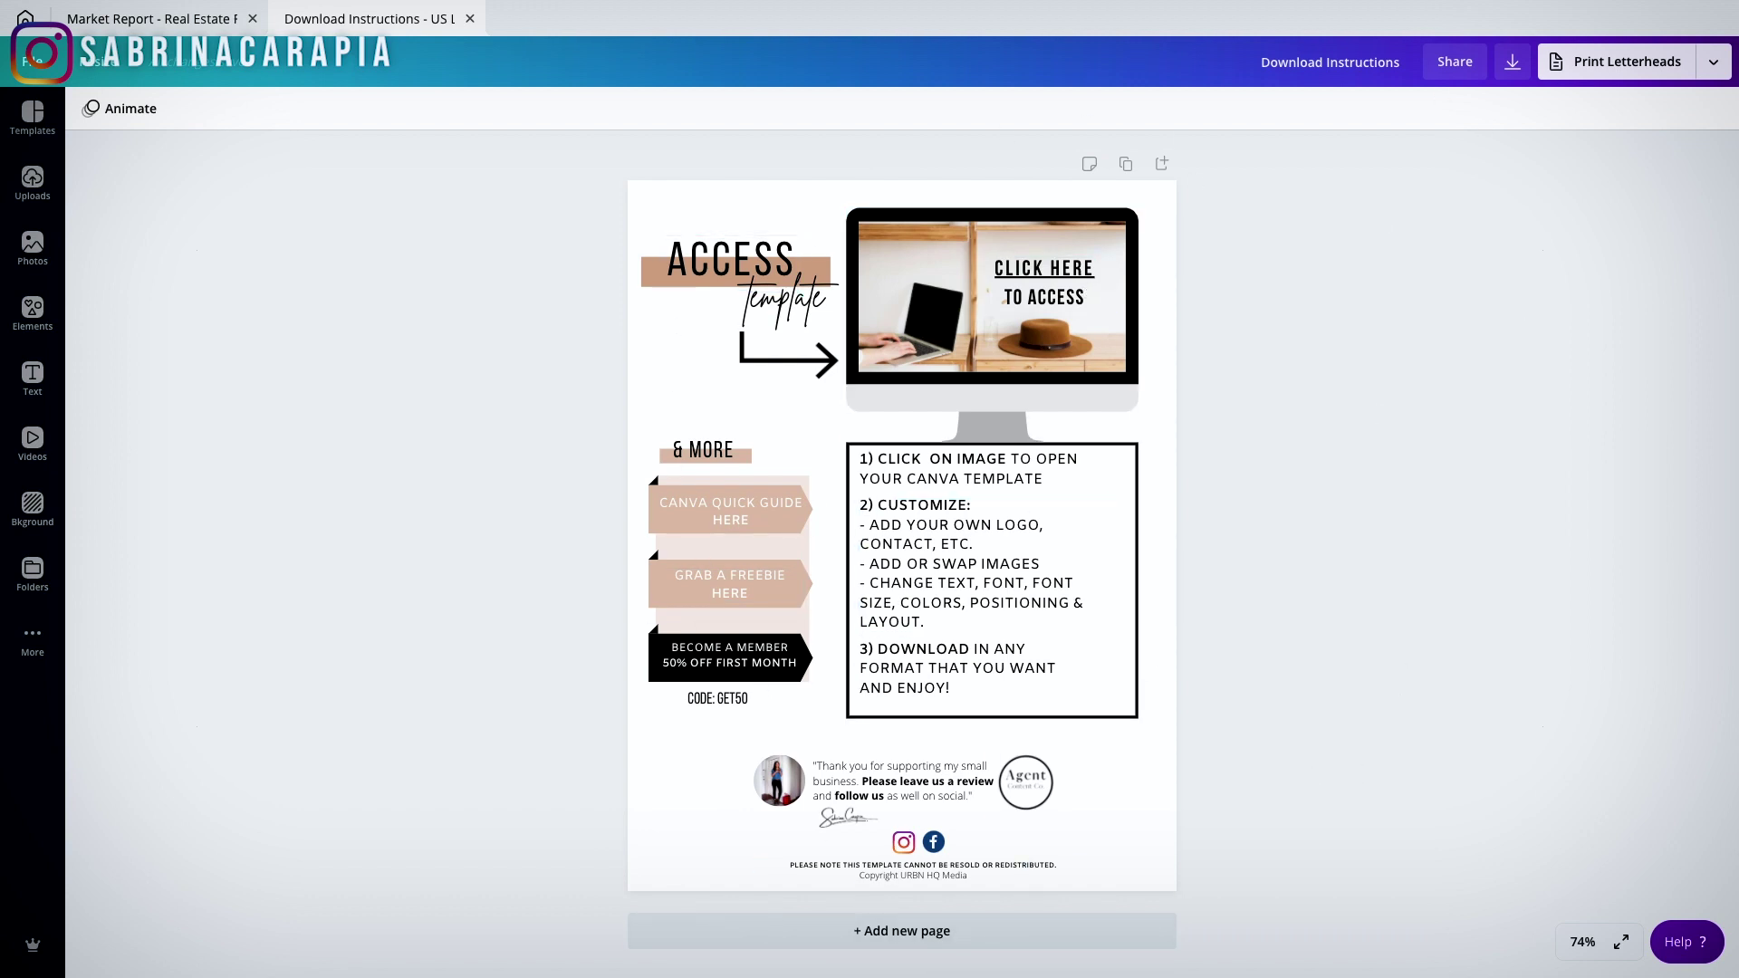
Switch to Acrobat and examine the linked image, offer buttons and instructions in Capri Social Media Product Access.pdf against the Canva design
{"action": "mouse_move", "coordinate": [901, 969]}
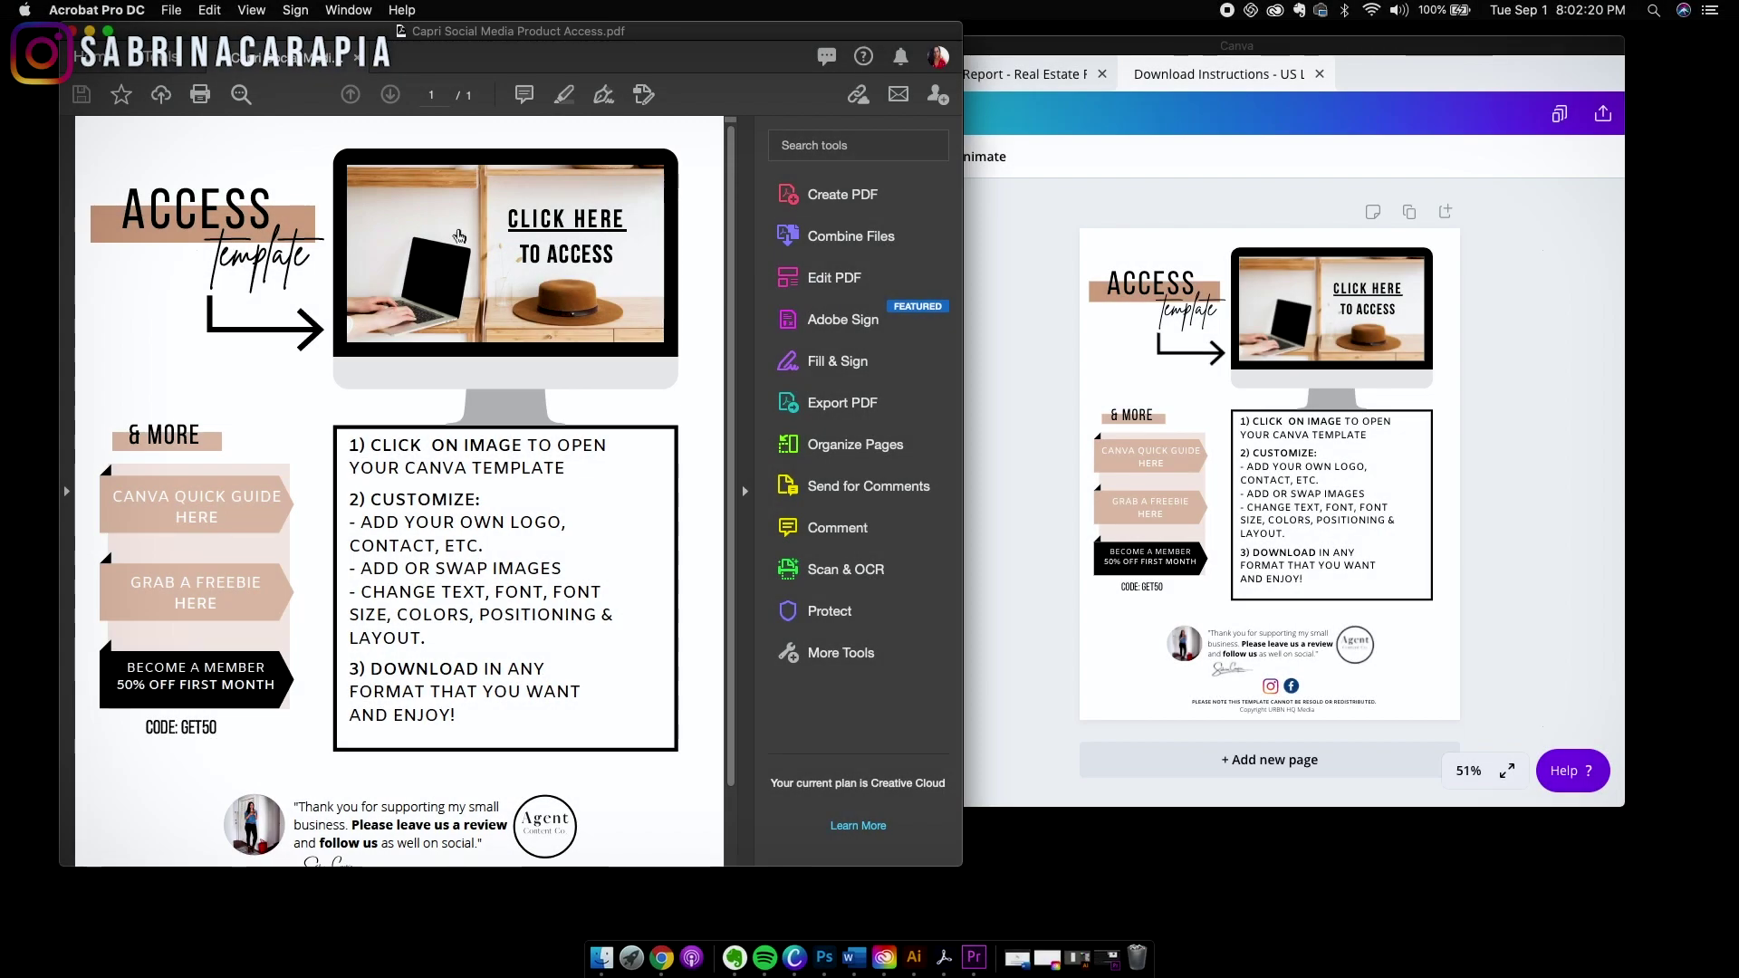
{"action": "left_click", "coordinate": [586, 236]}
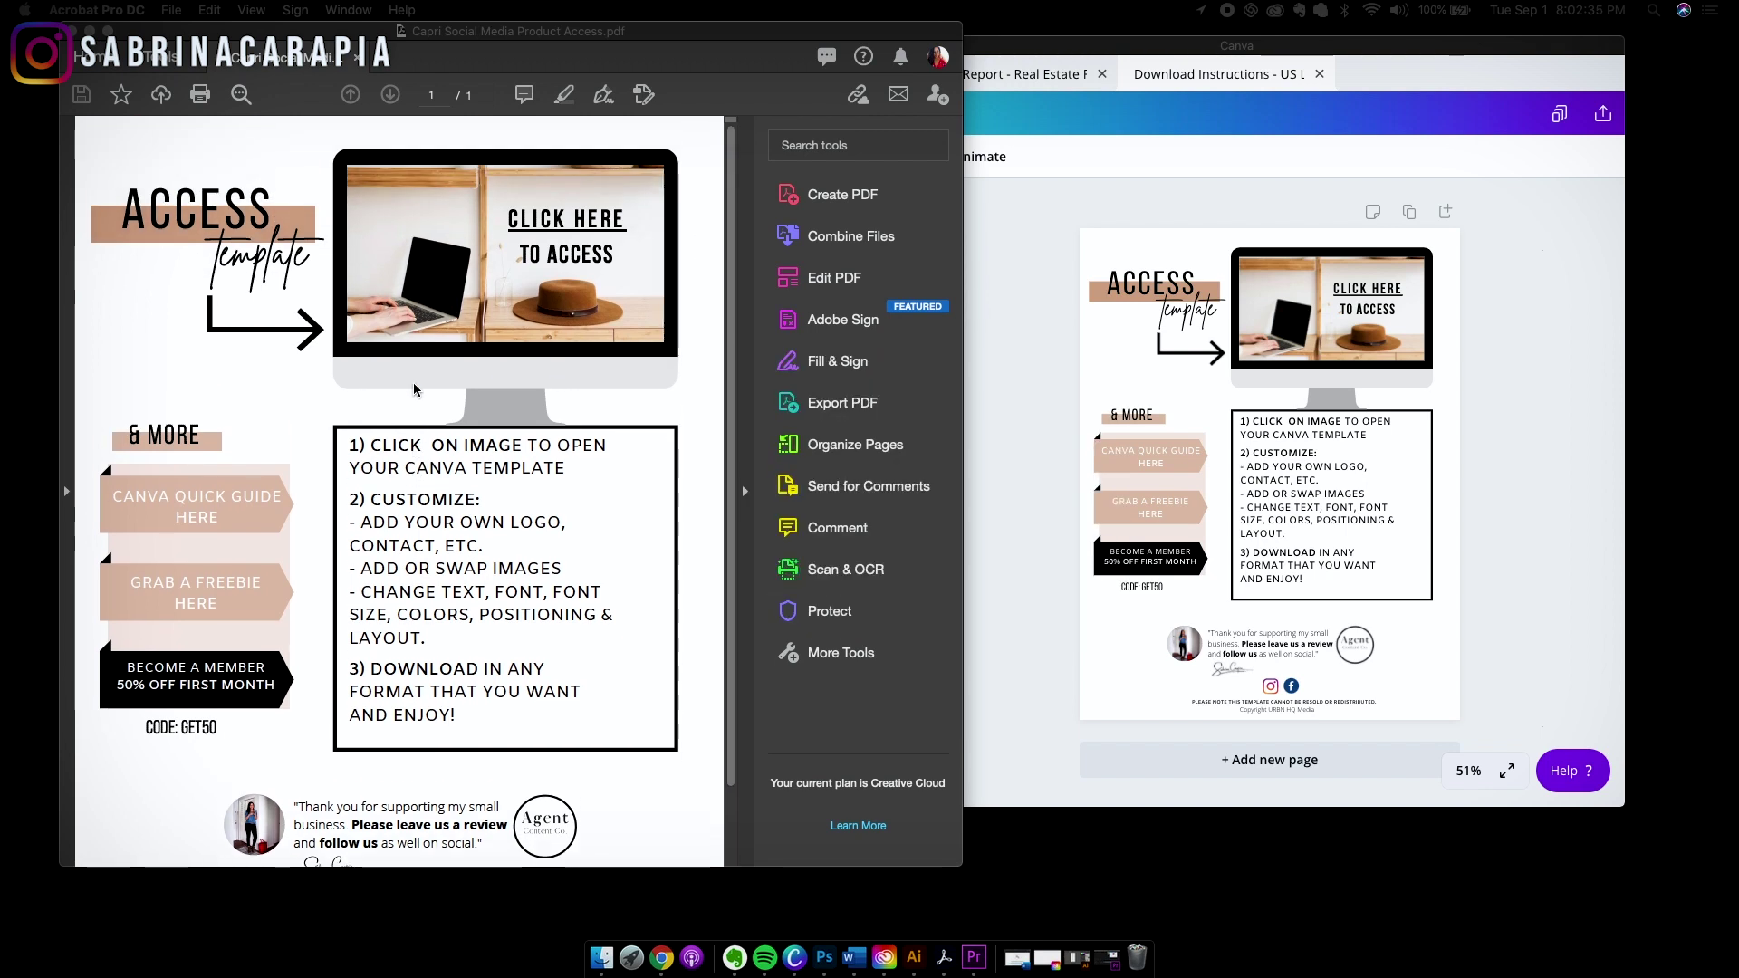
{"action": "scroll", "coordinate": [414, 389], "scroll_direction": "down", "scroll_amount": 3}
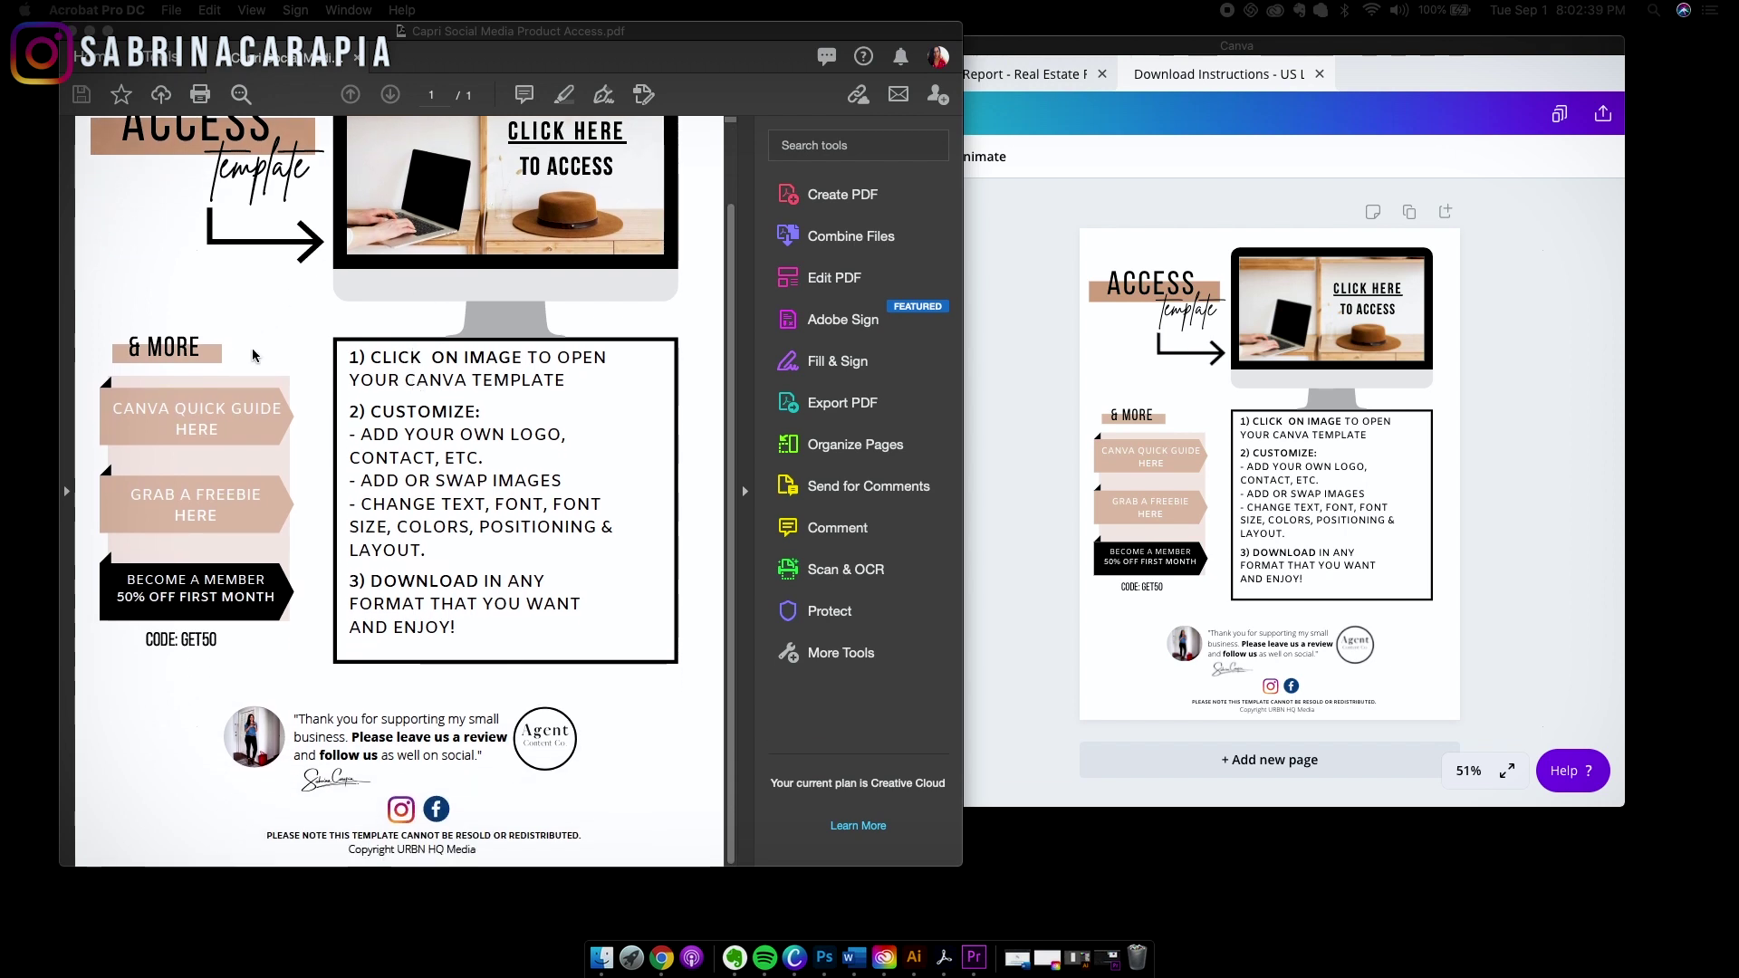
{"action": "left_click", "coordinate": [190, 696]}
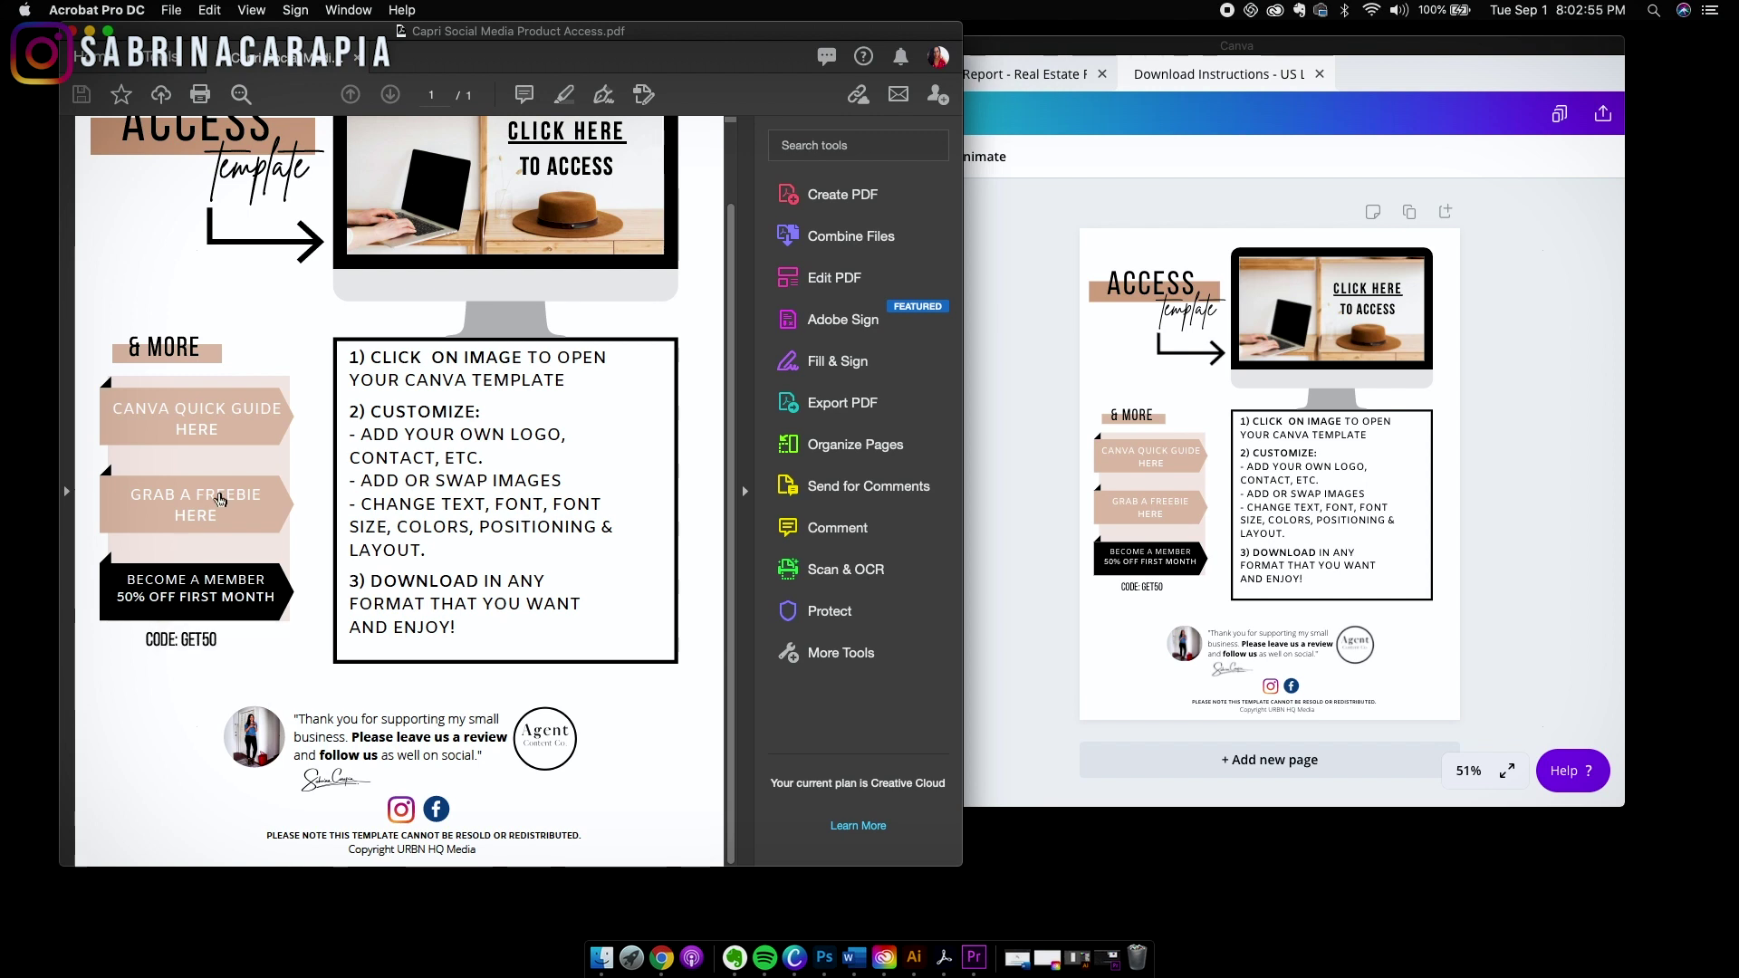
{"action": "scroll", "coordinate": [454, 544], "scroll_direction": "up", "scroll_amount": 3}
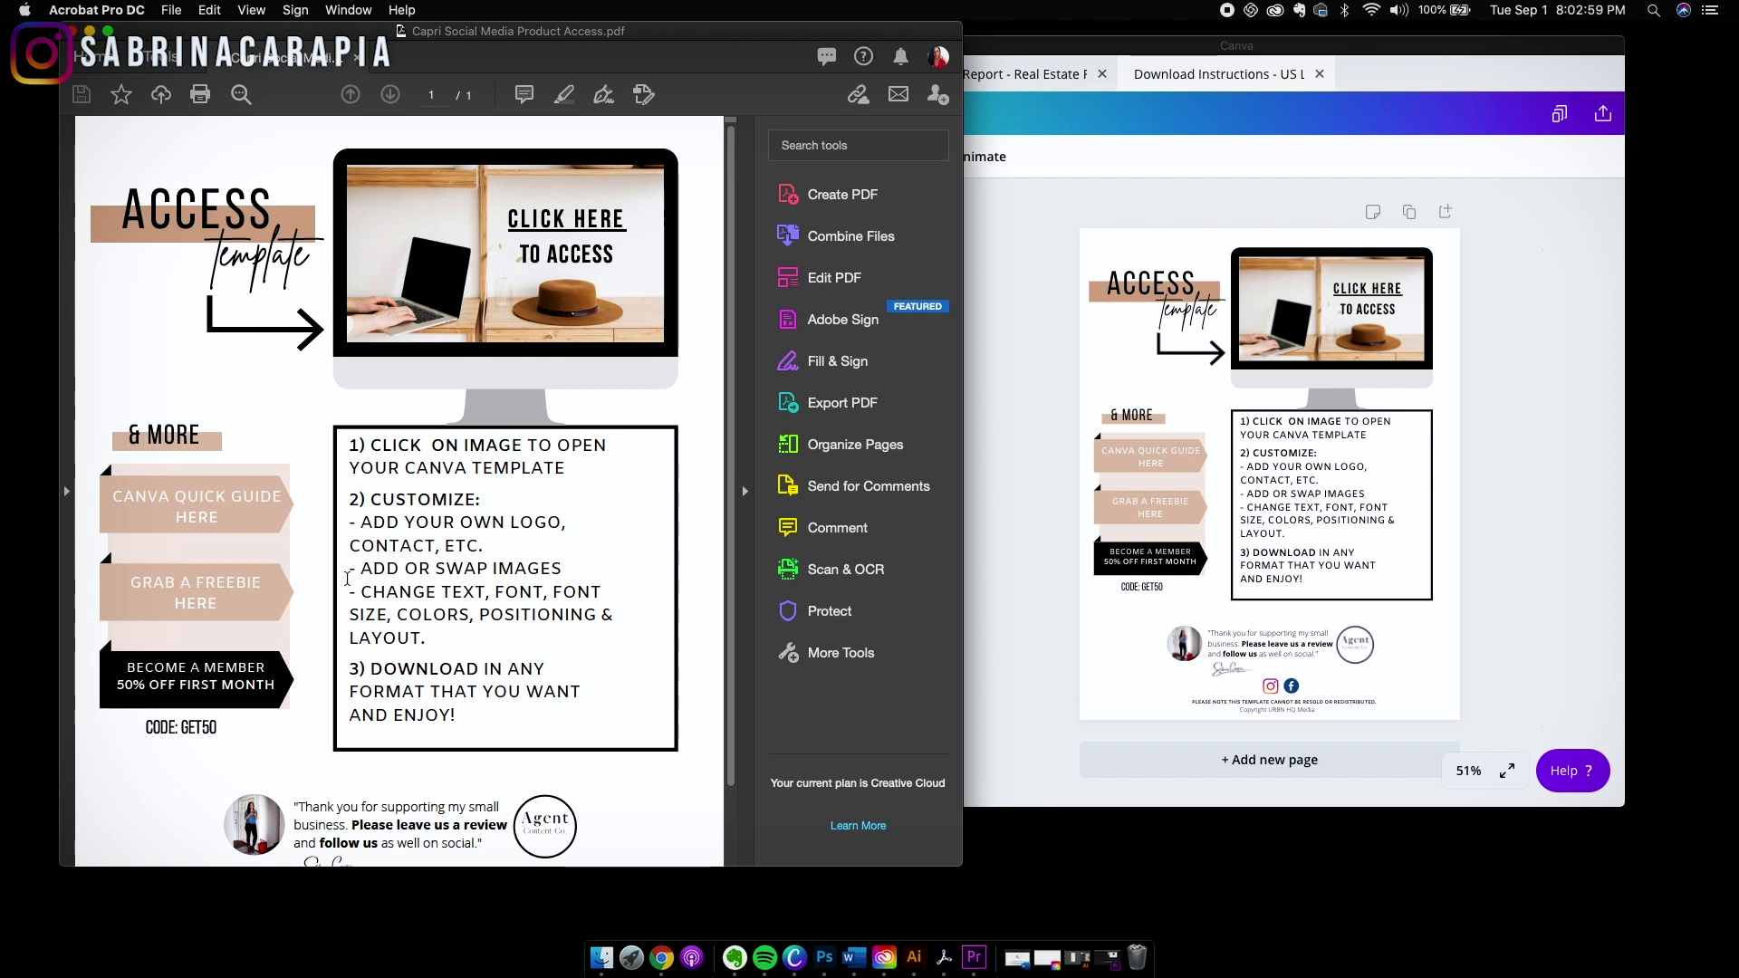
{"action": "left_click", "coordinate": [1120, 168]}
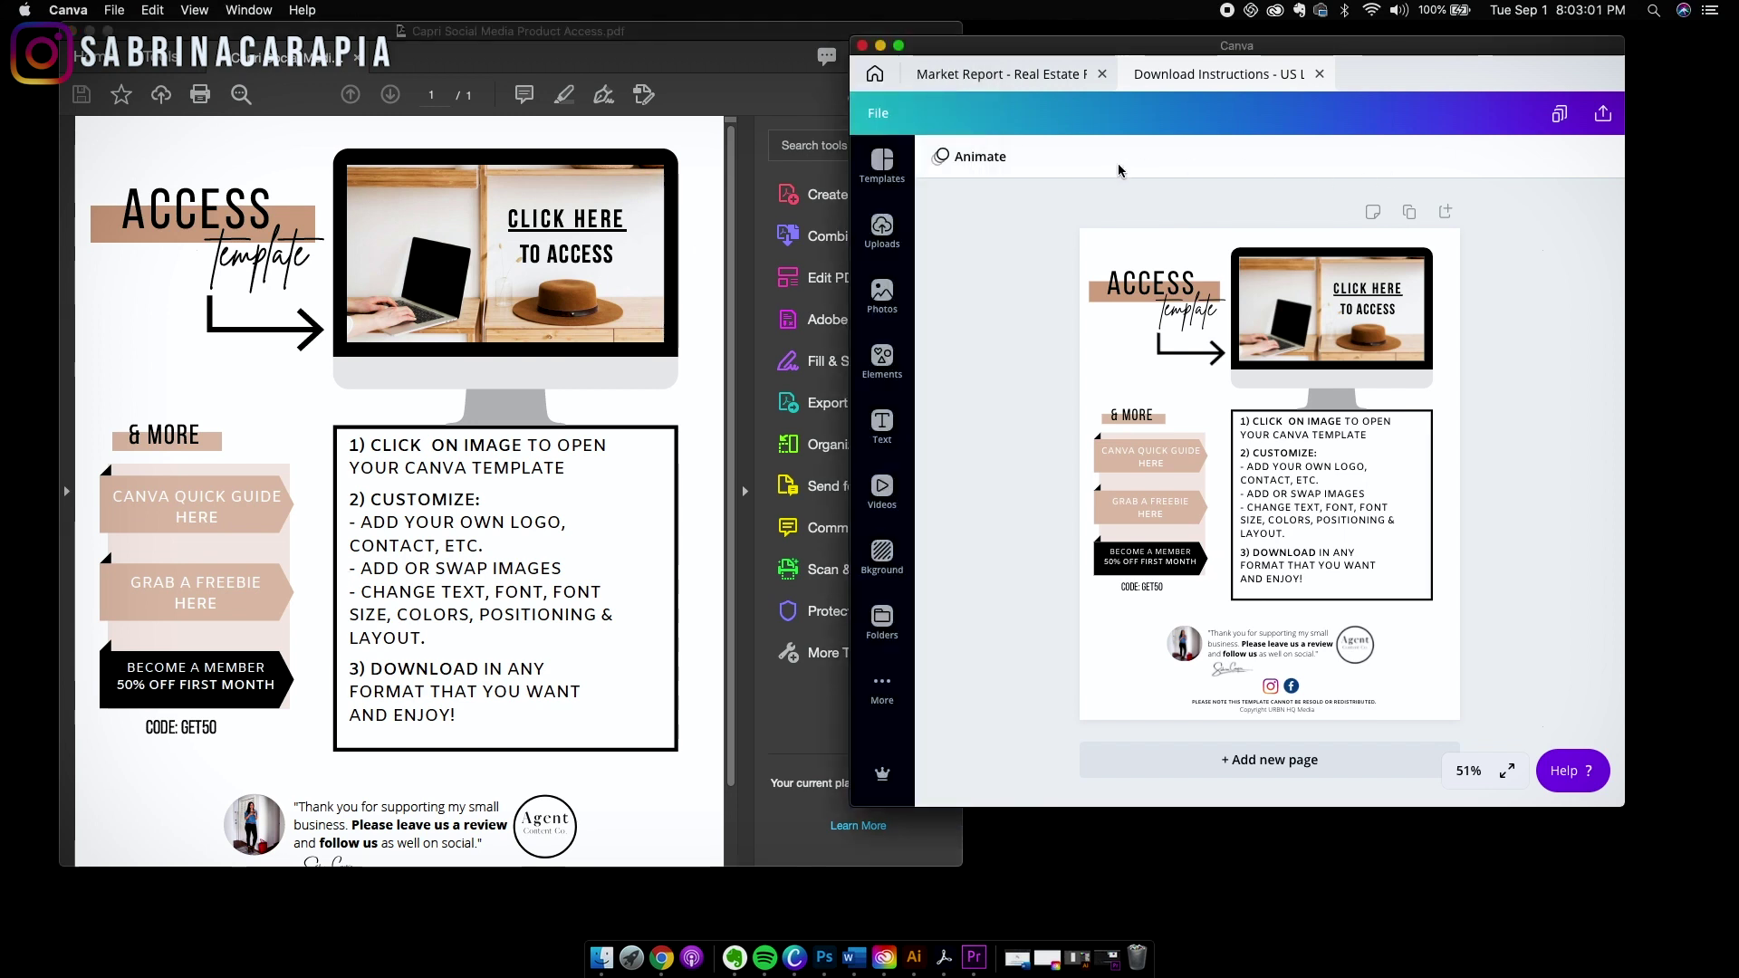
{"action": "left_click", "coordinate": [360, 468]}
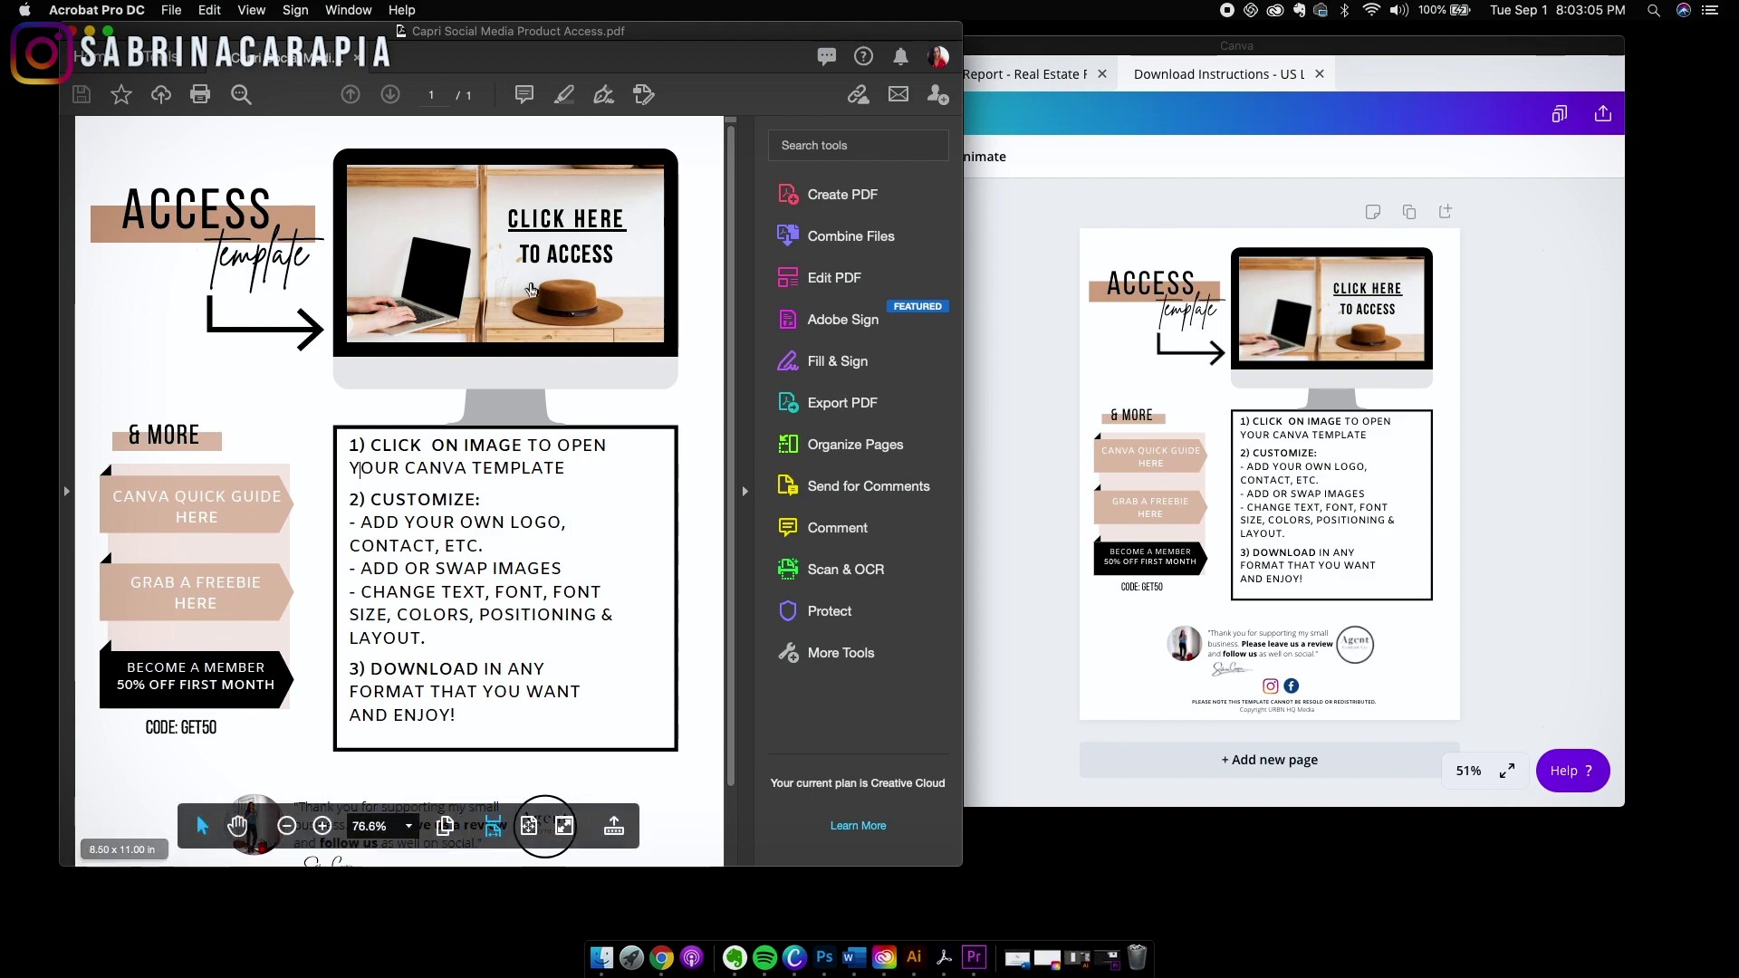